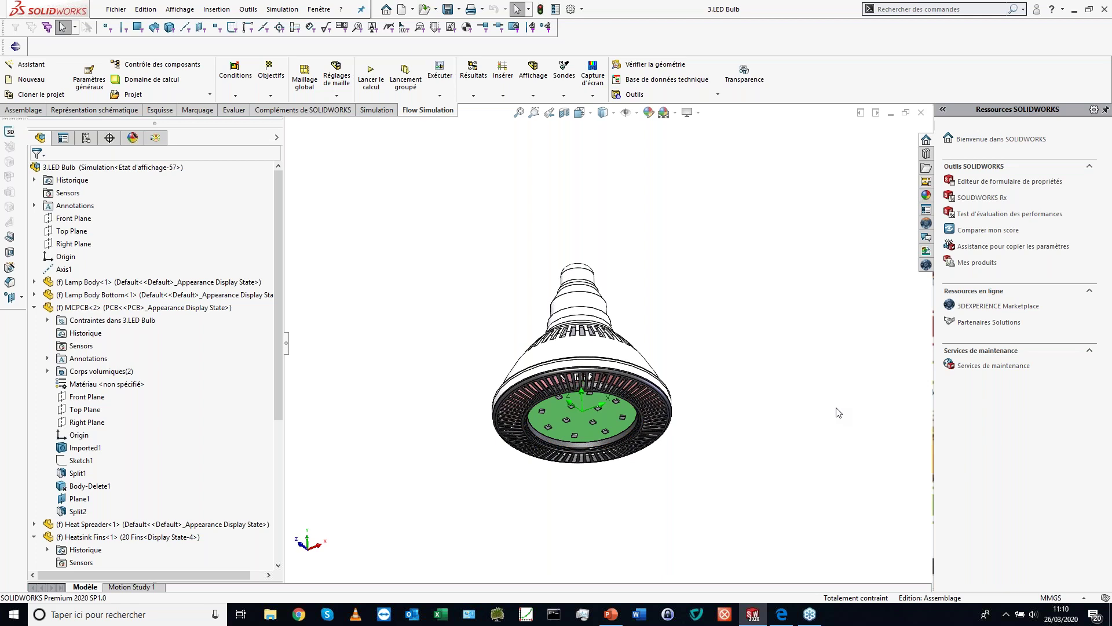
Step: Hide the Lamp Body component to examine the heatsink fins inside the bulb, and show it again
scroll(614, 457, "down", 5)
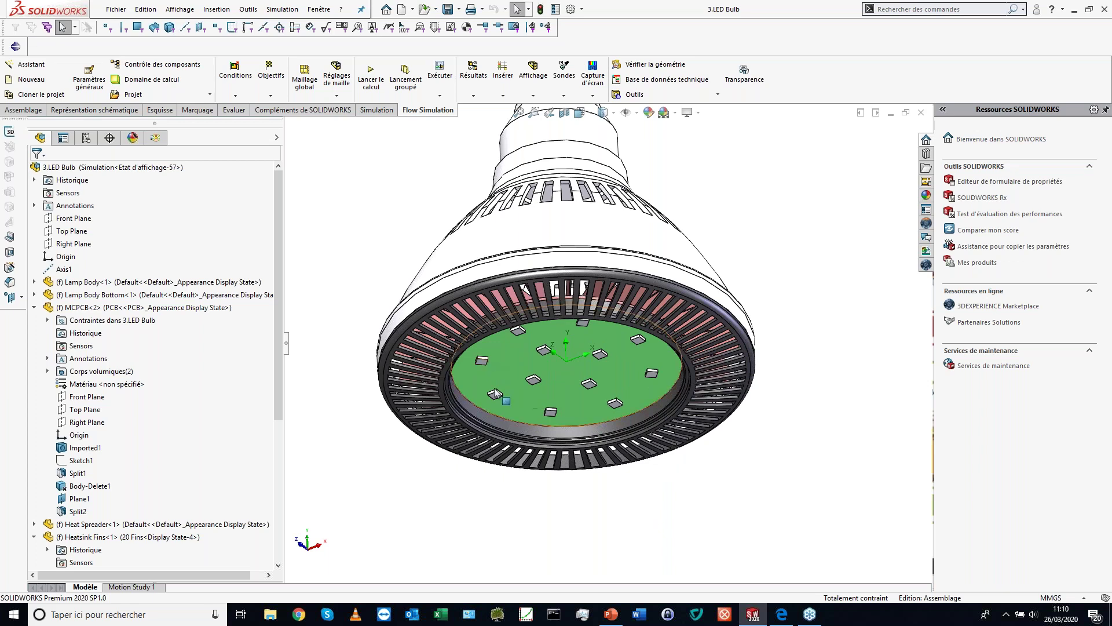
scroll(772, 362, "up", 4)
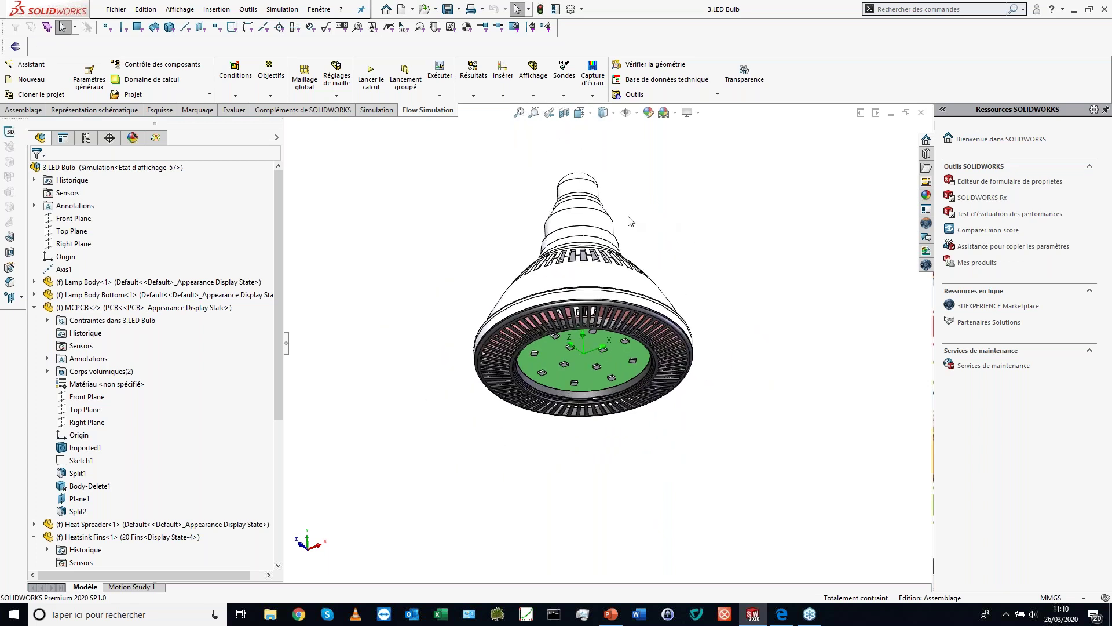
middle_click_drag(635, 210, 646, 342)
right_click(646, 340)
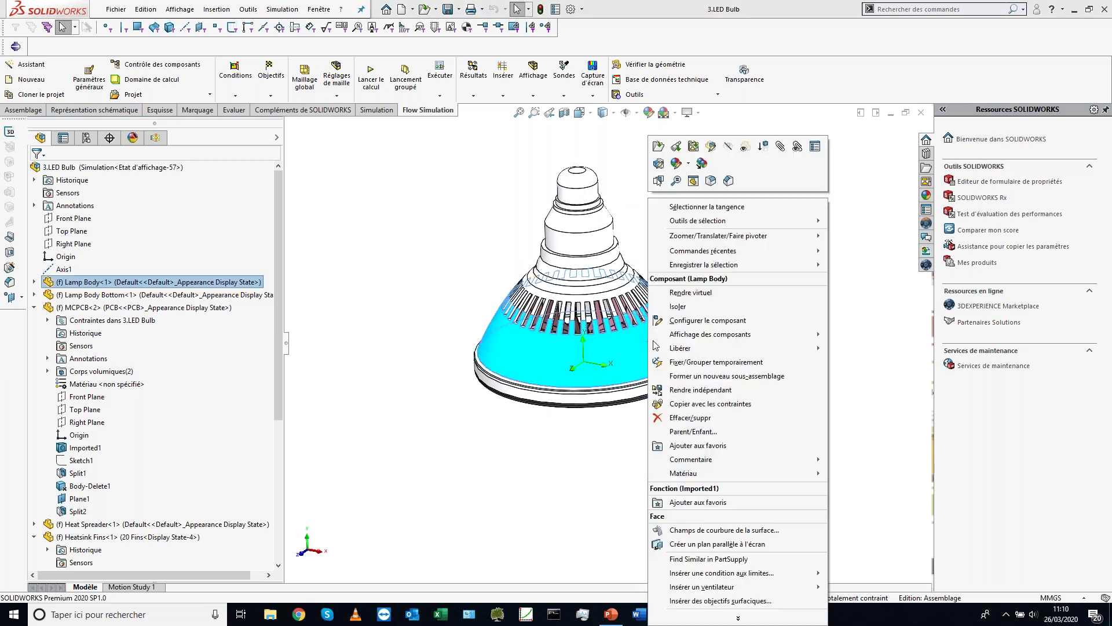
left_click(721, 152)
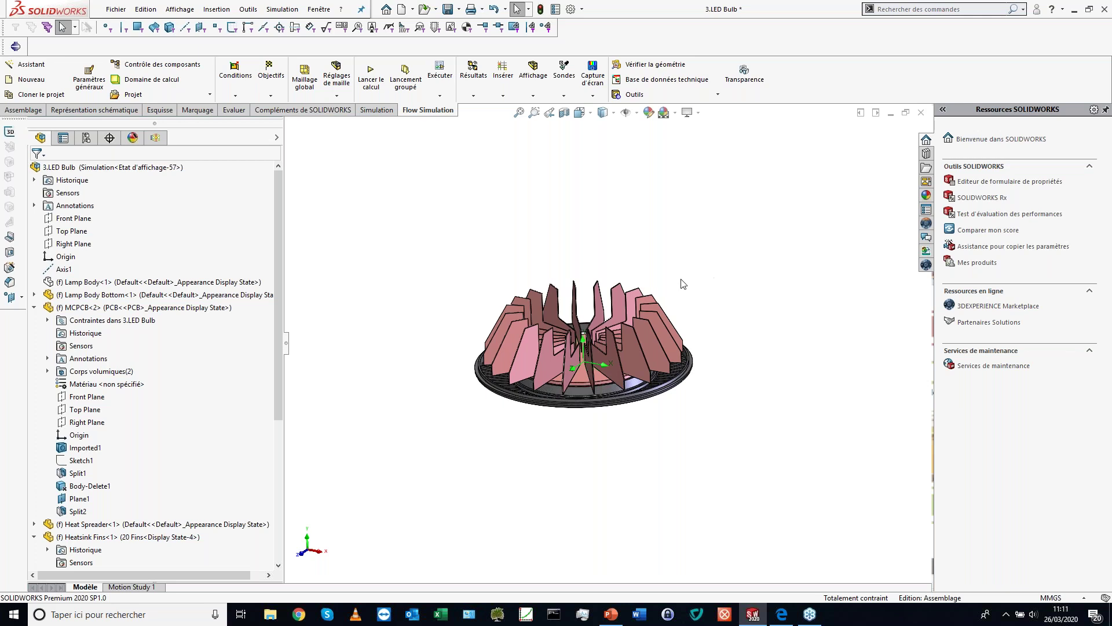
right_click(713, 269)
left_click(761, 406)
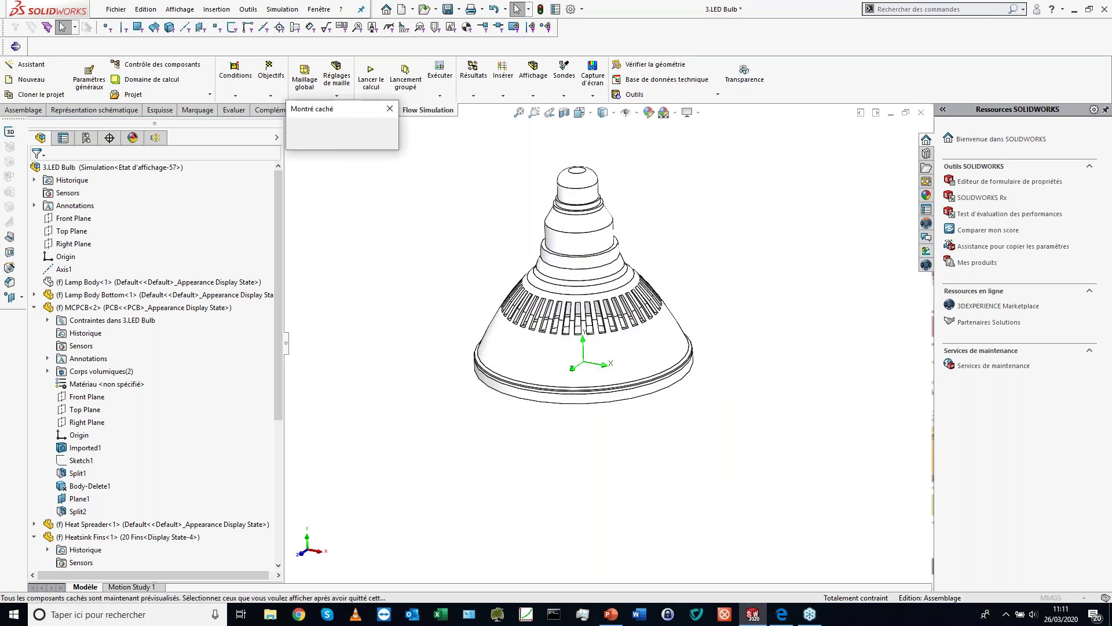
left_click(358, 128)
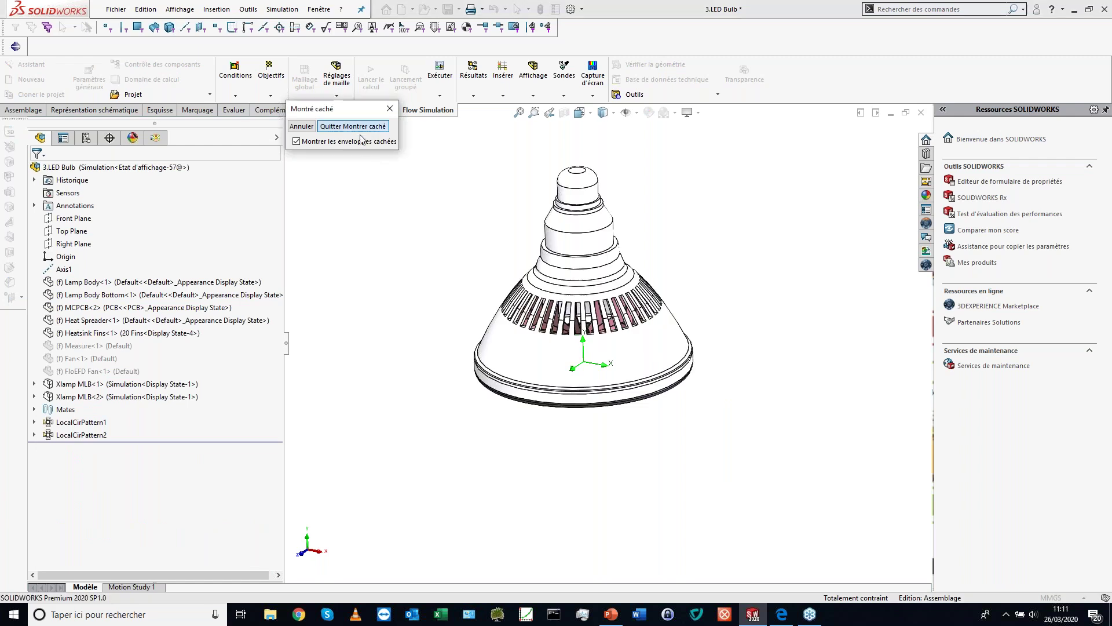
Step: Start a new flow project with the wizard, naming it LED and using the current configuration
left_click(33, 68)
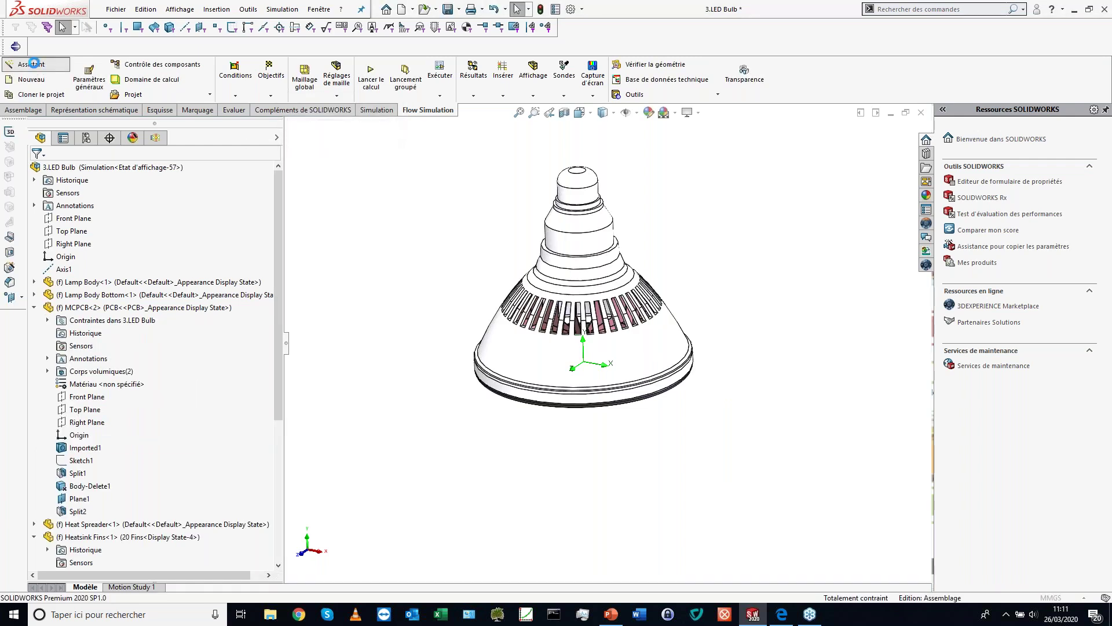
left_click(671, 168)
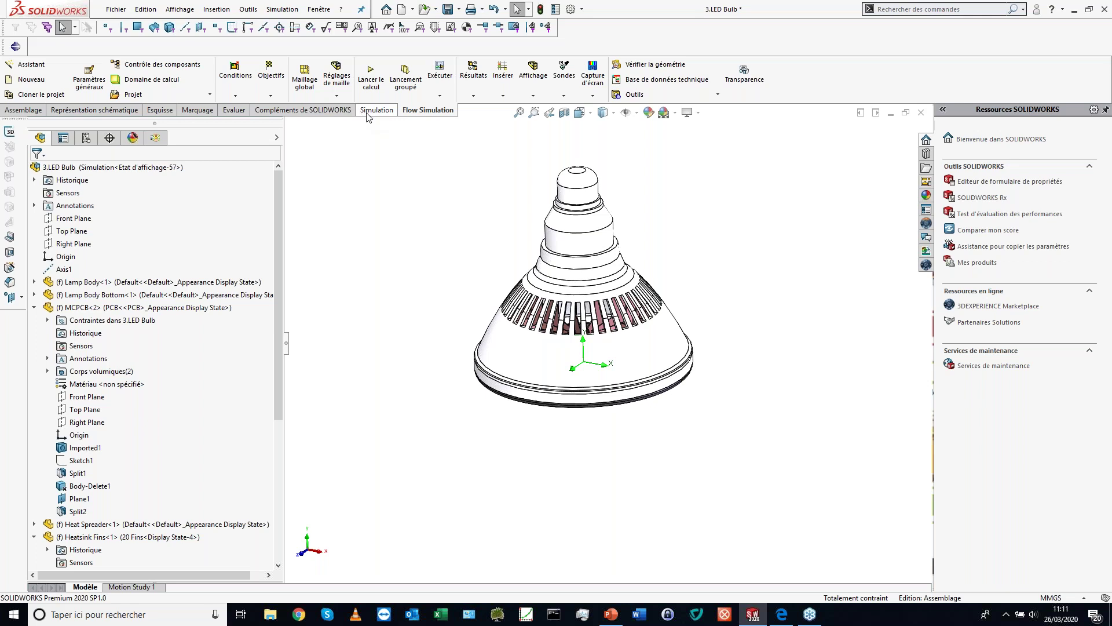
left_click(38, 69)
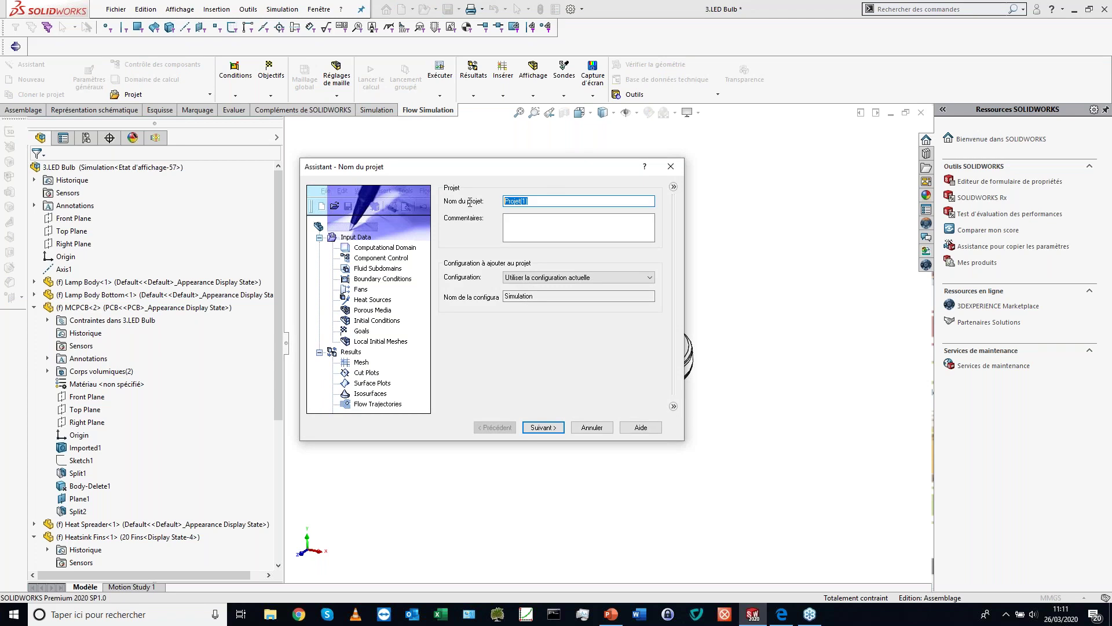
type("LED")
left_click(541, 428)
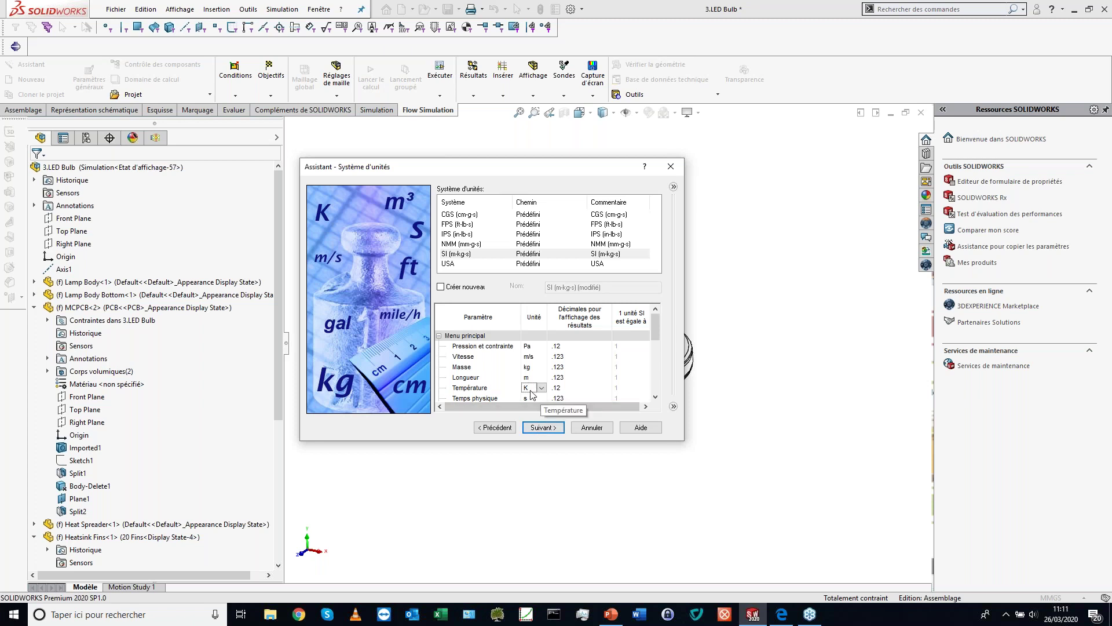
Step: Set the project's temperature unit to °C within the SI unit system
left_click(542, 388)
left_click(546, 410)
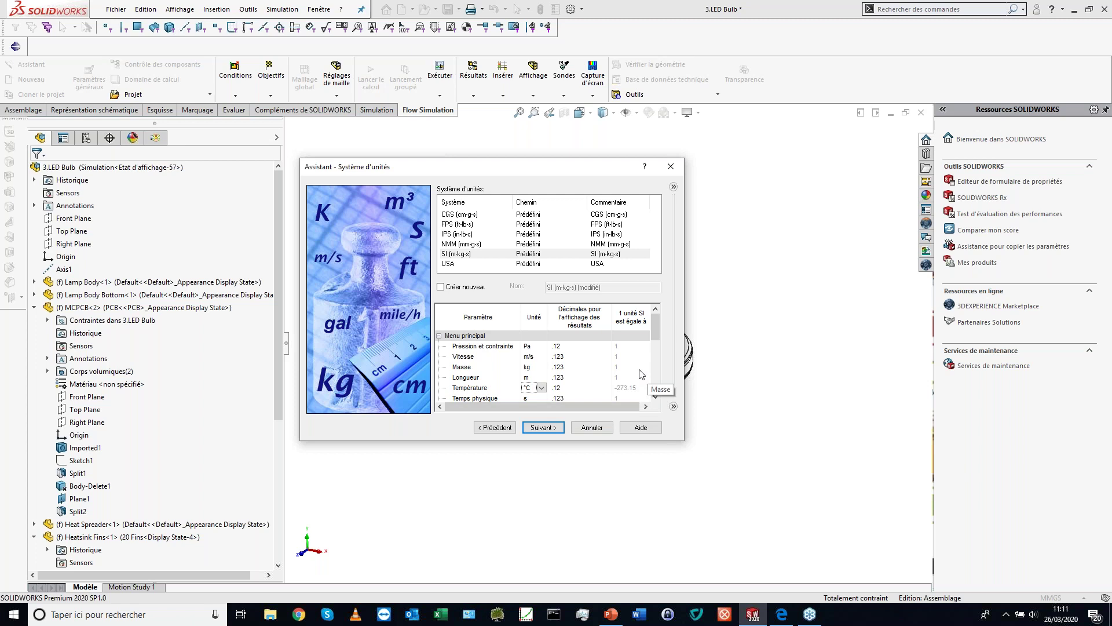
left_click(556, 429)
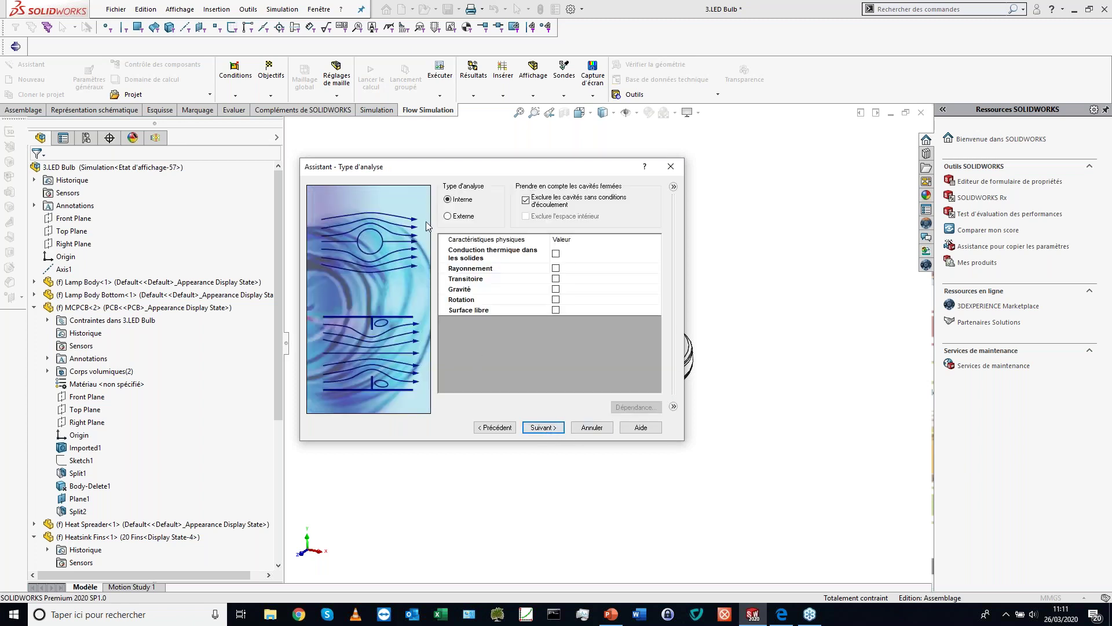
Step: Set the analysis type to external (Externe) and enable heat conduction in solids
left_click_drag(412, 173, 167, 156)
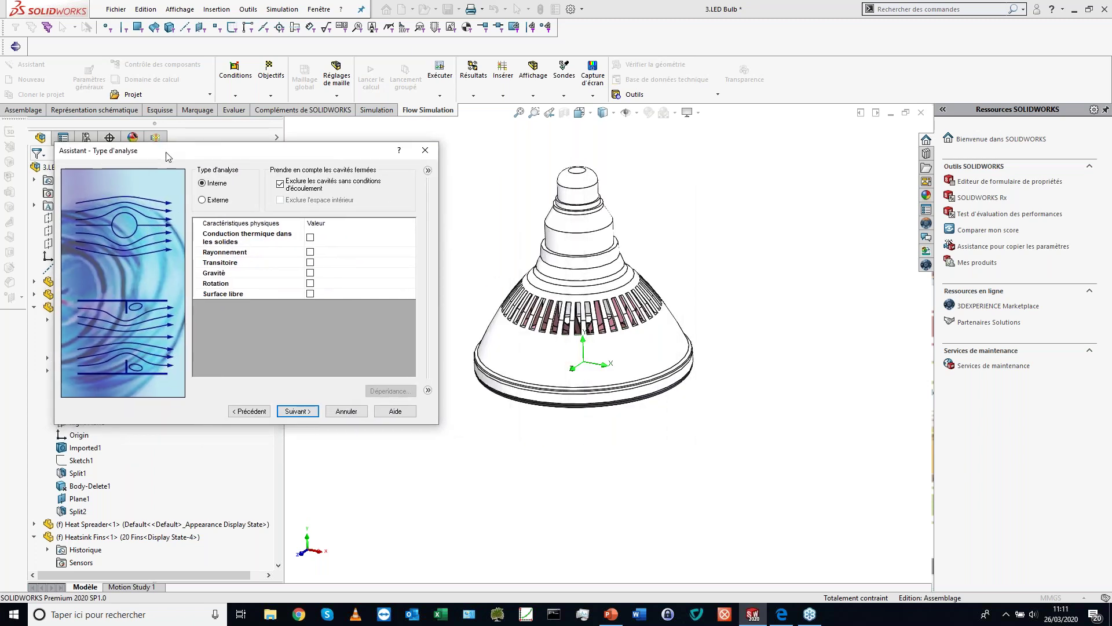
left_click(216, 202)
left_click(311, 238)
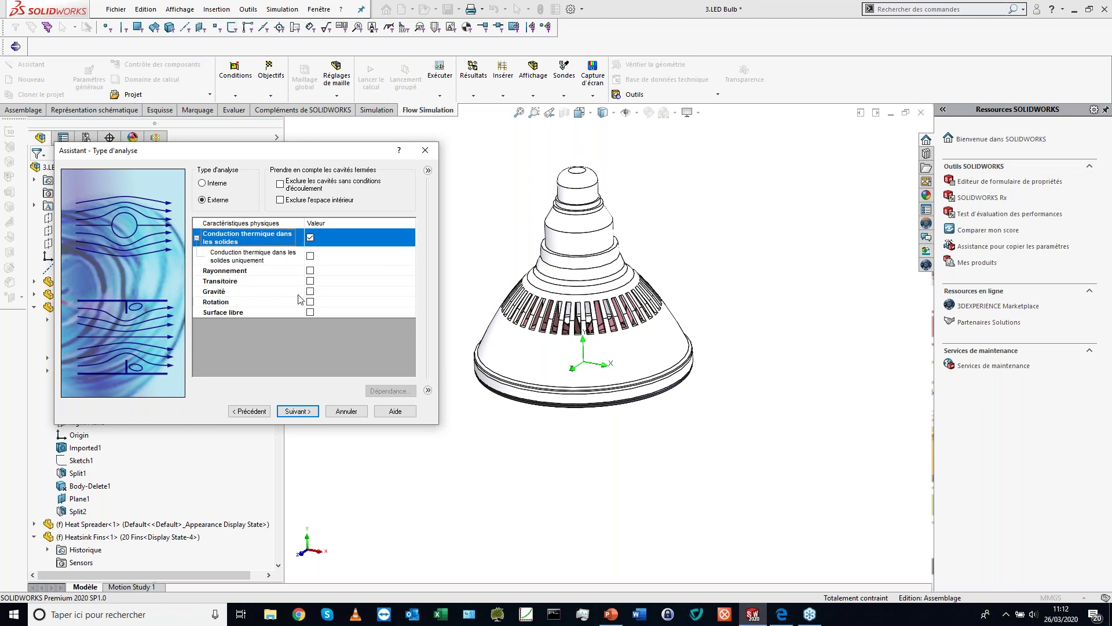
Step: Enable gravity with a Z component of 0 and a Y component of -9.81 m/s^2
left_click(311, 291)
left_click(336, 323)
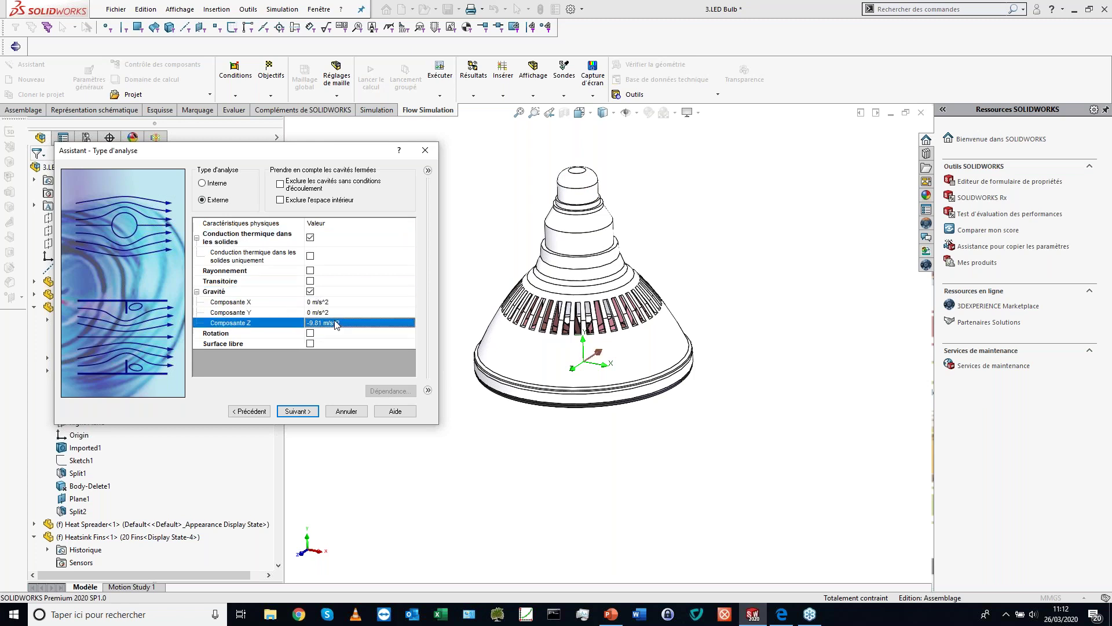
left_click(333, 323)
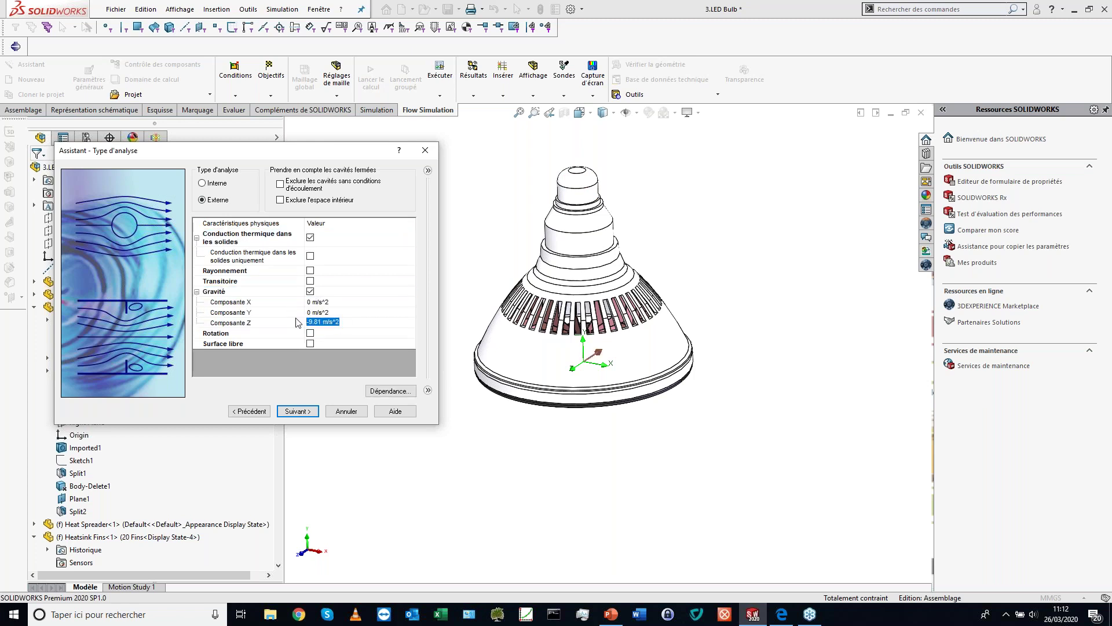
type("0")
left_click(328, 314)
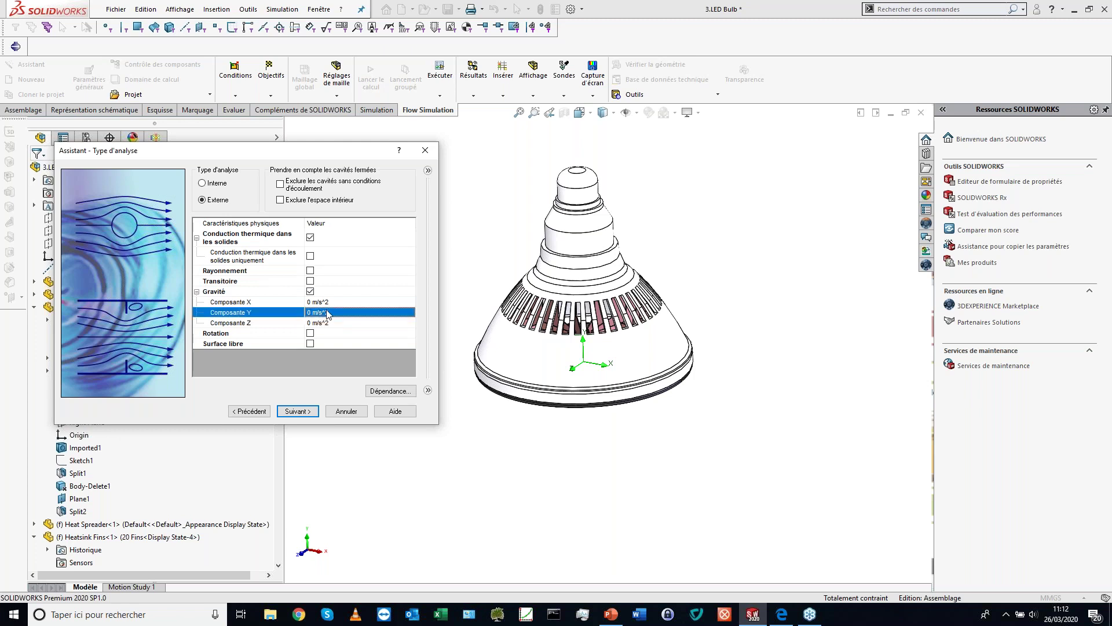
type("-9.81")
left_click(322, 355)
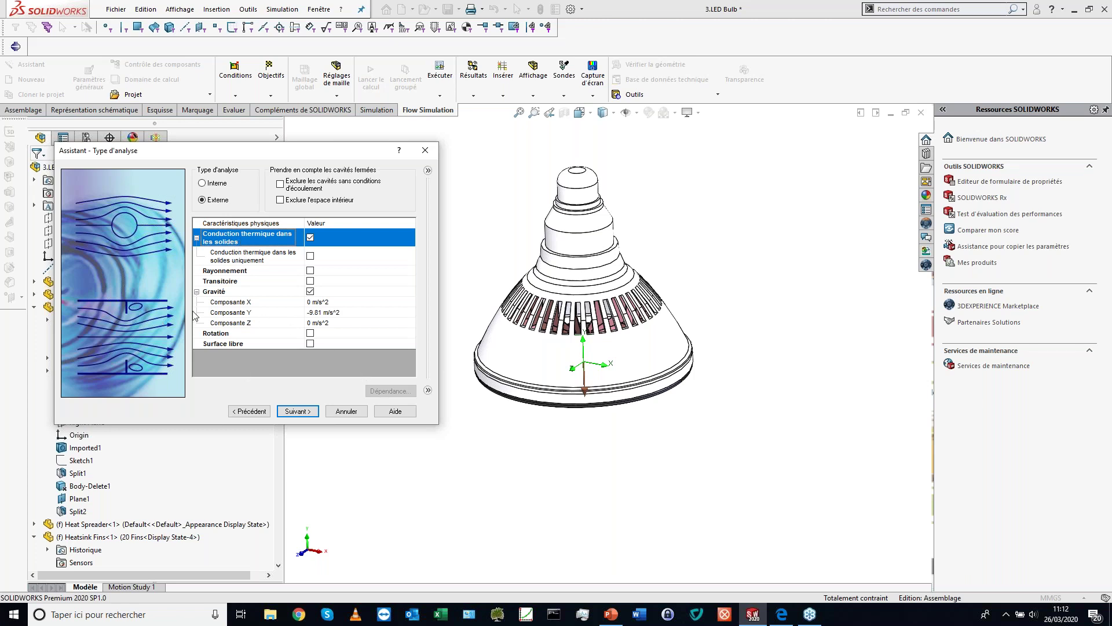
left_click(297, 411)
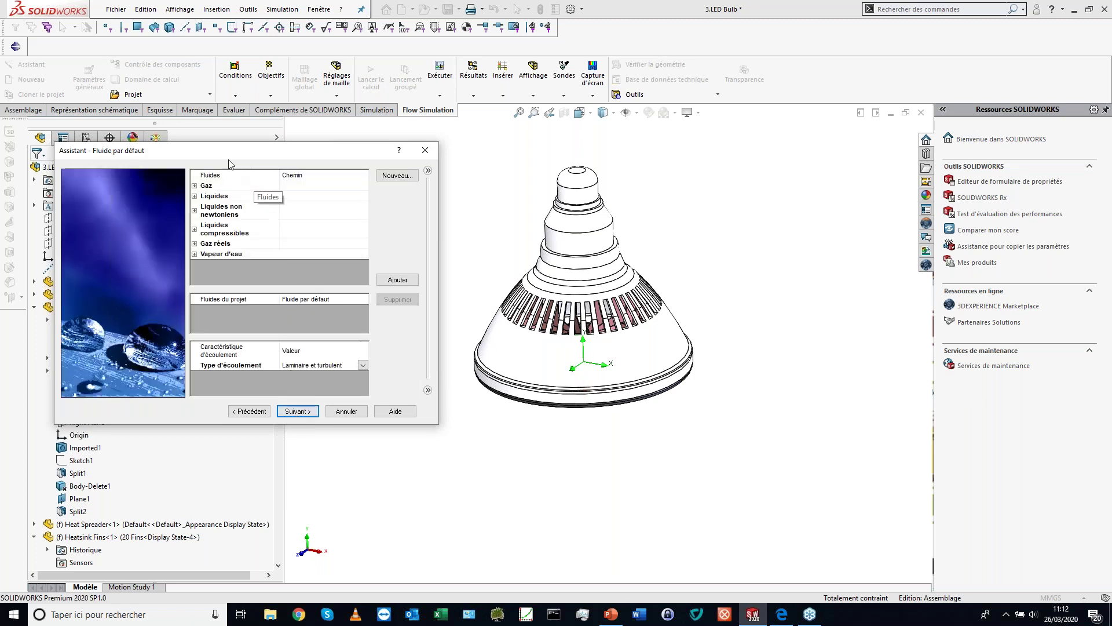
Step: Add Air from the predefined gases as the project's default fluid
left_click_drag(232, 154, 219, 129)
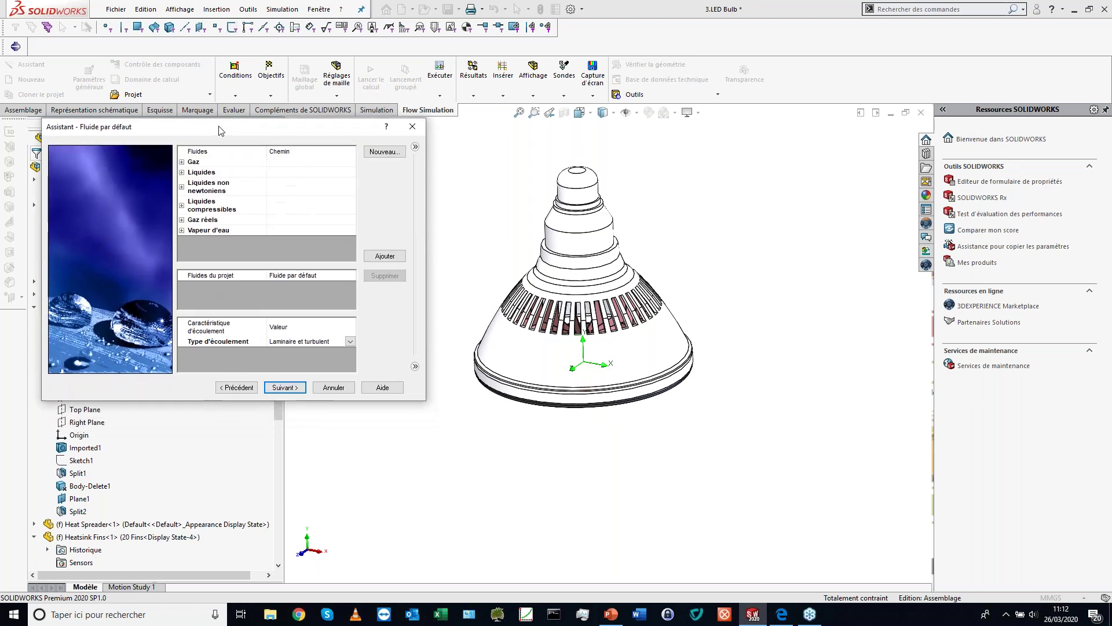
left_click(182, 162)
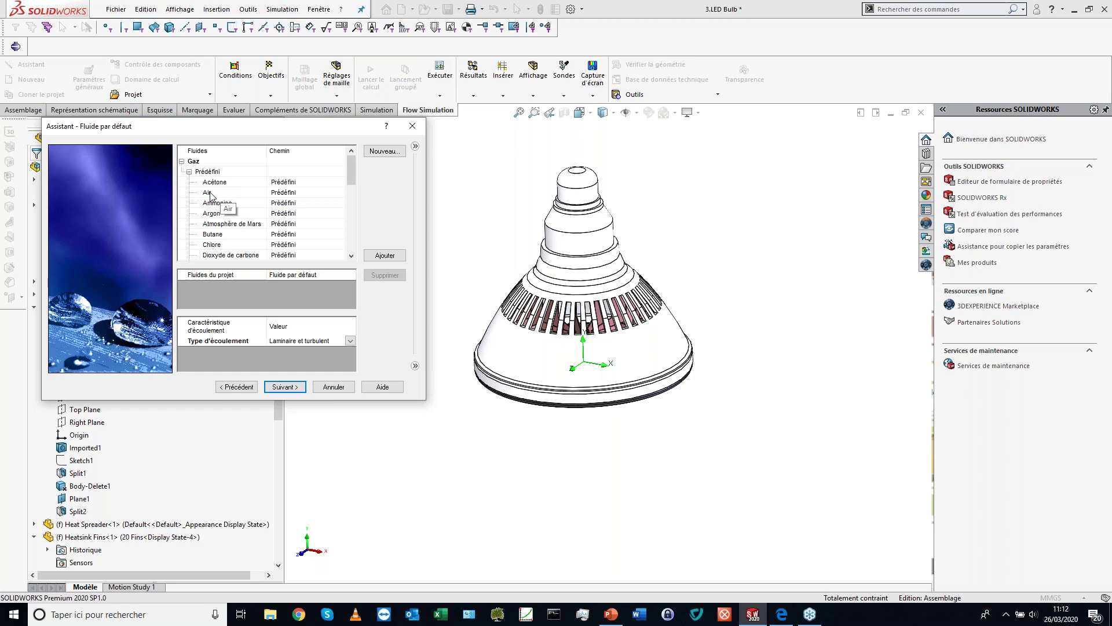
double_click(211, 194)
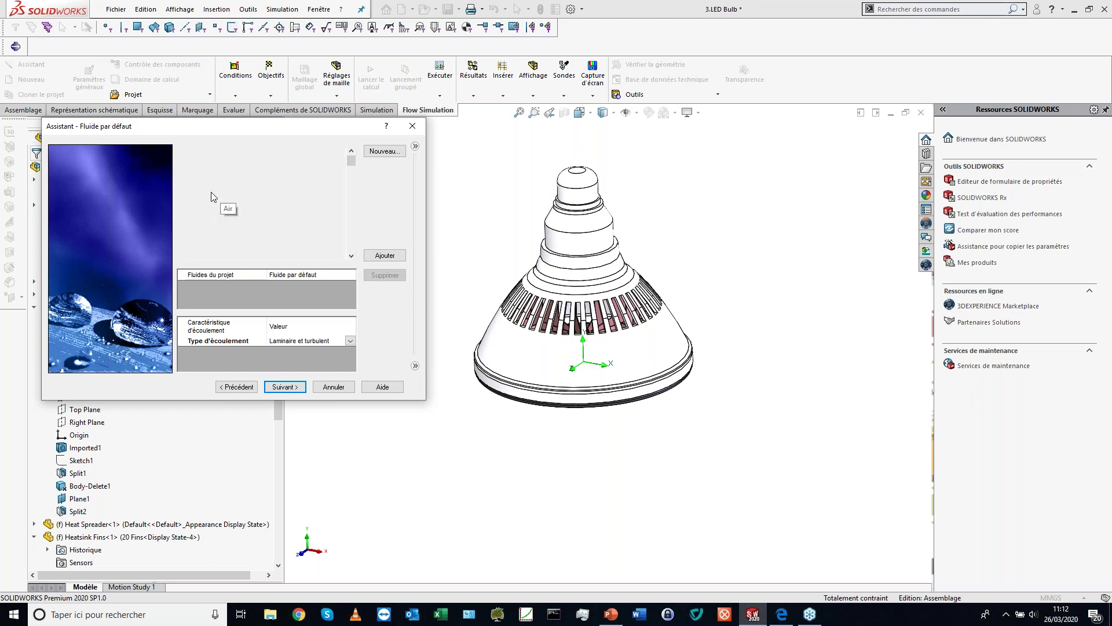
scroll(210, 202, "down", 5)
scroll(211, 204, "up", 5)
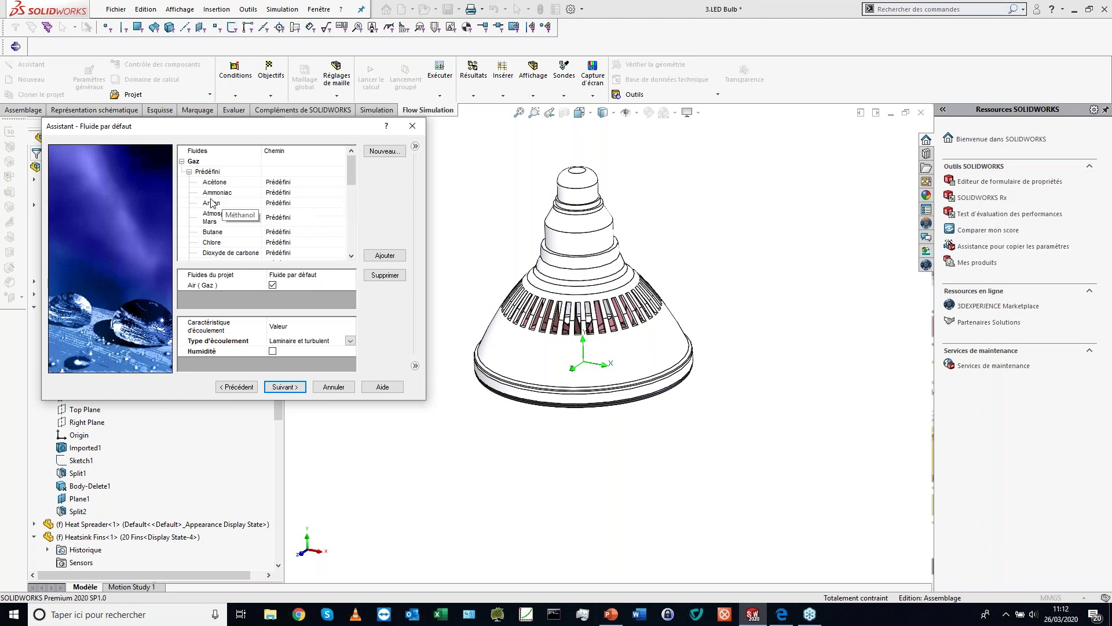
left_click(189, 172)
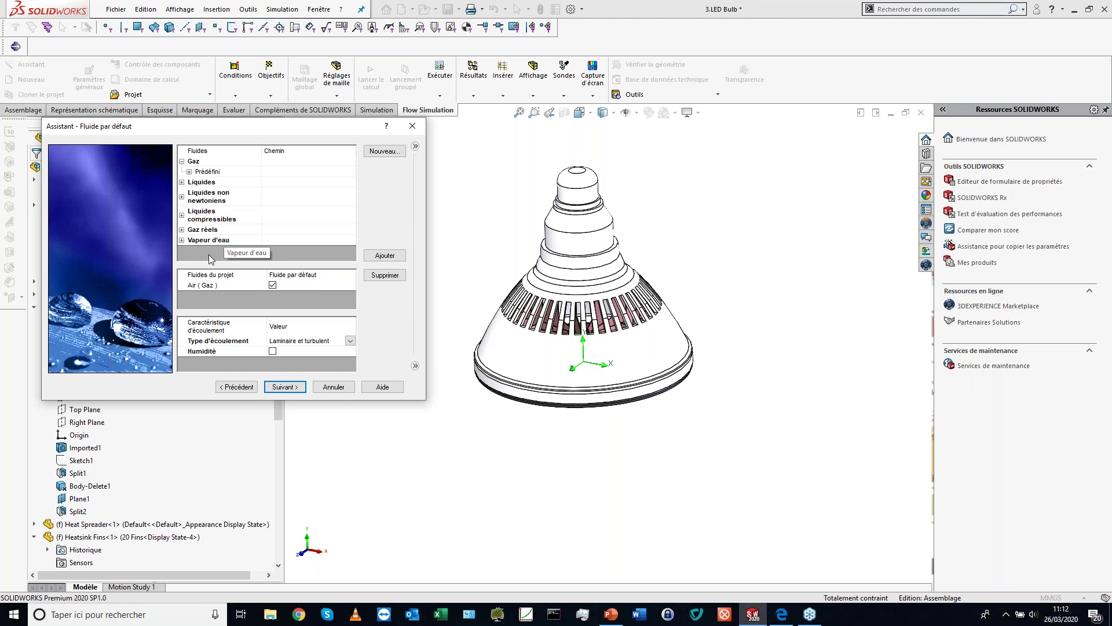
left_click(286, 389)
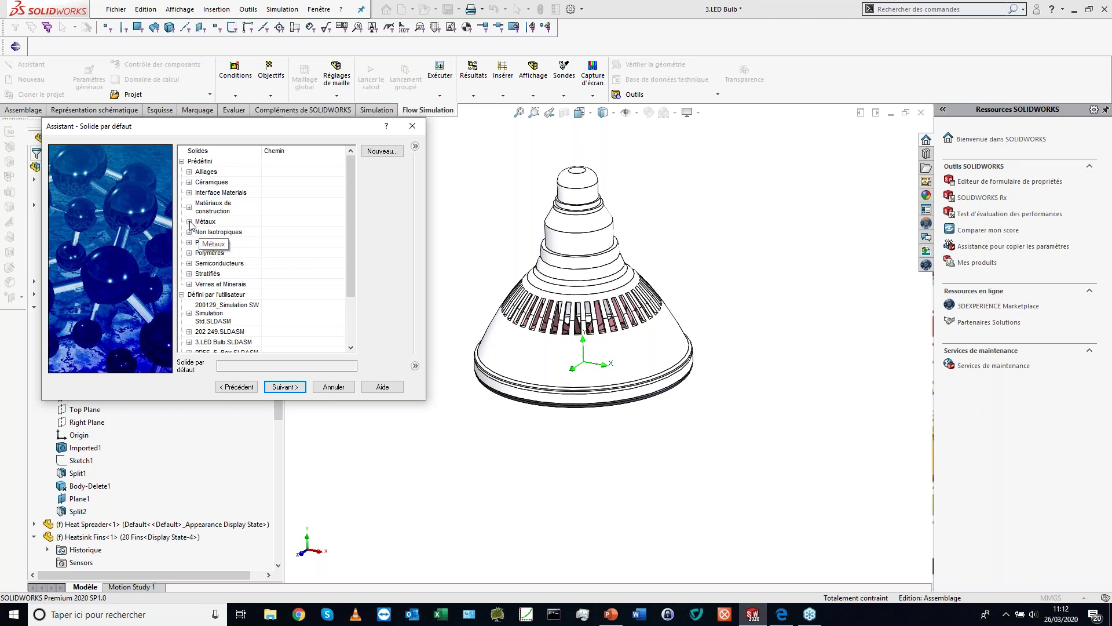
Step: Choose copper (Cuivre) from the predefined metals as the default solid and continue to the initial and ambient conditions
left_click(189, 222)
left_click(215, 255)
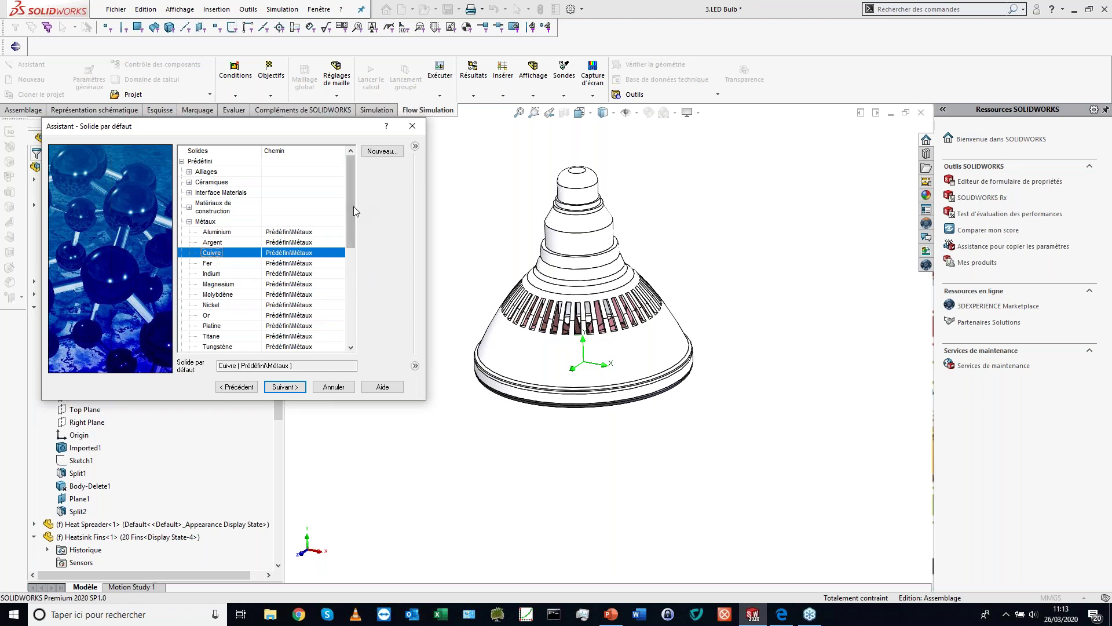
middle_click_drag(475, 244, 493, 289)
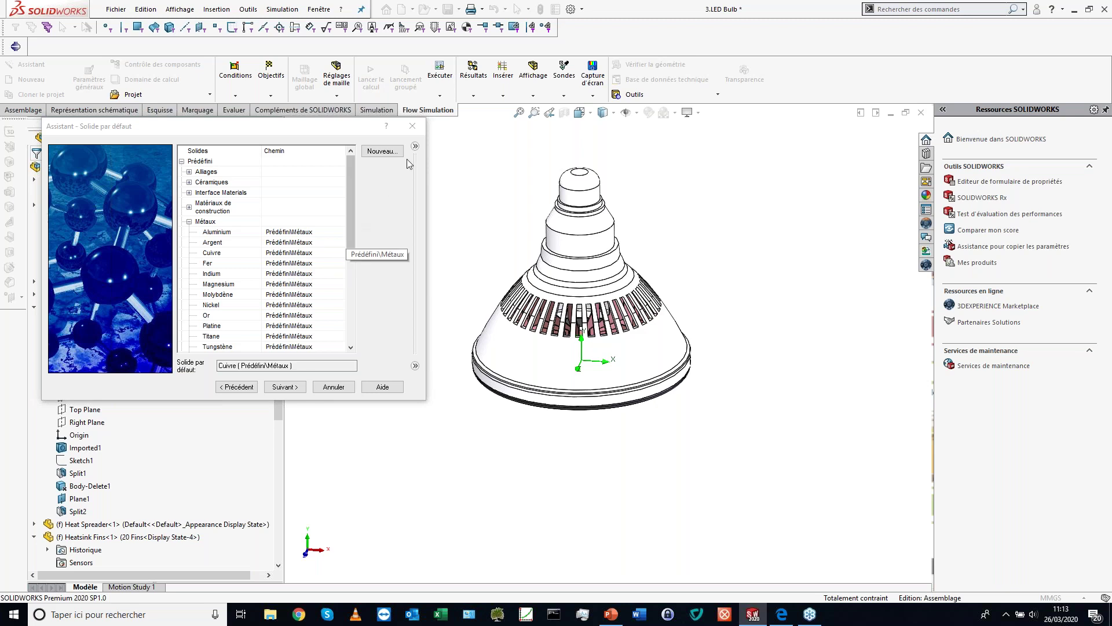
left_click(286, 386)
left_click(286, 387)
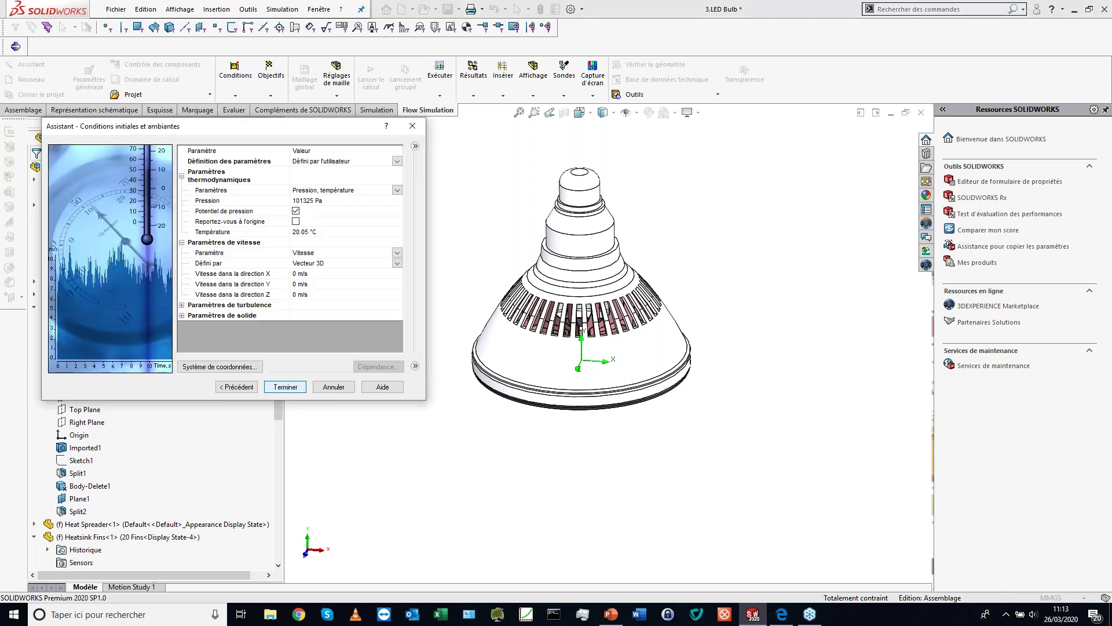
Step: Set both the ambient temperature and the initial solid temperature to 35 °C and finish the project wizard
left_click(307, 232)
type("3")
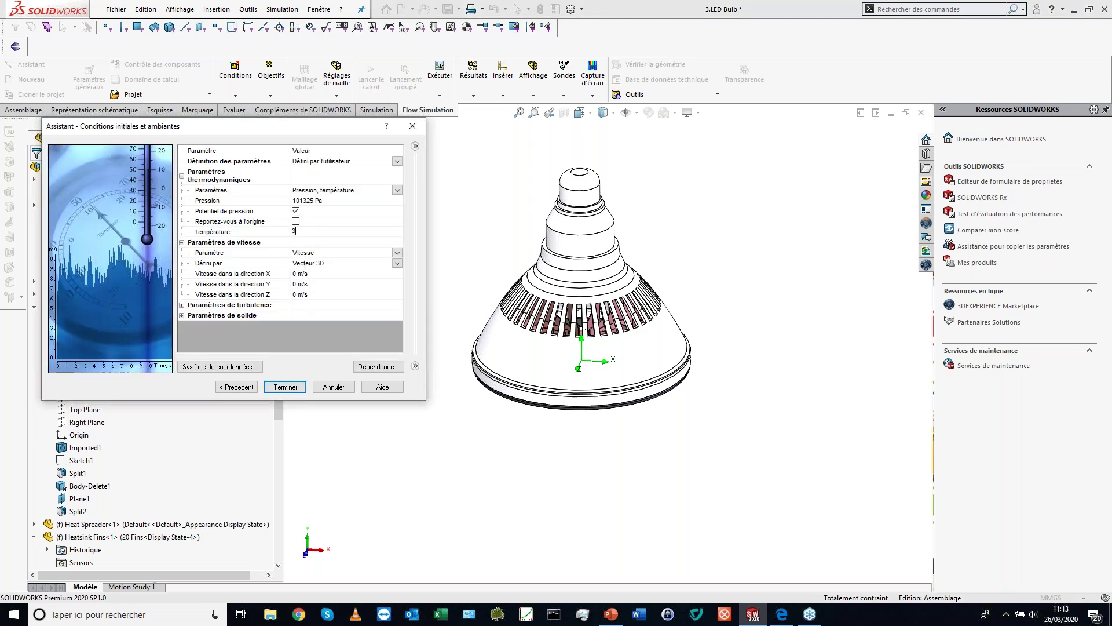
type("5")
left_click(181, 315)
left_click(304, 326)
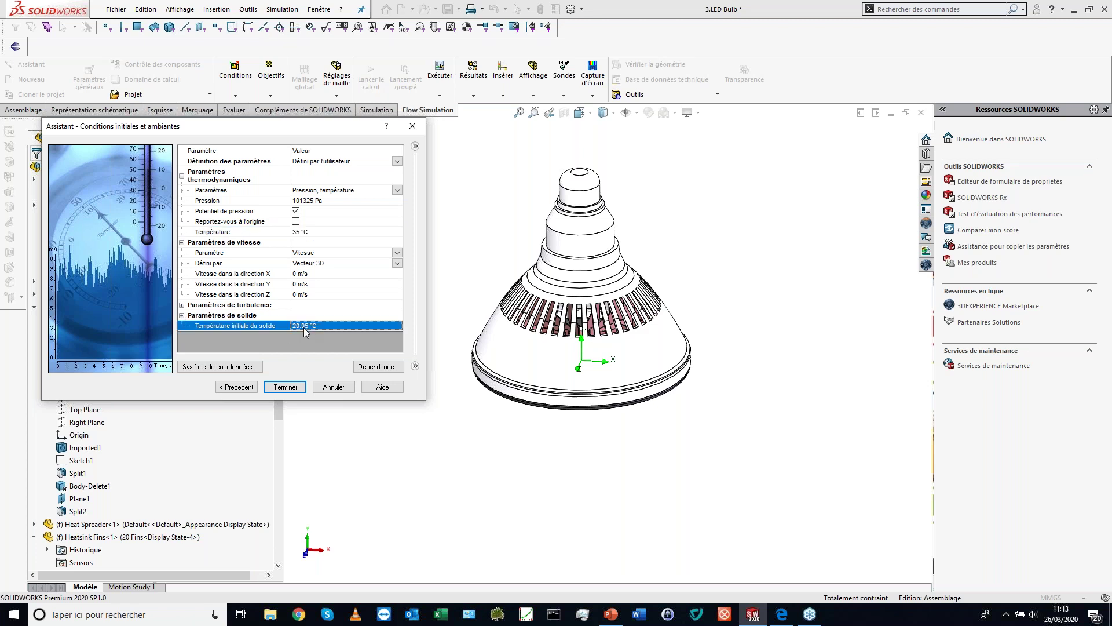
type("35")
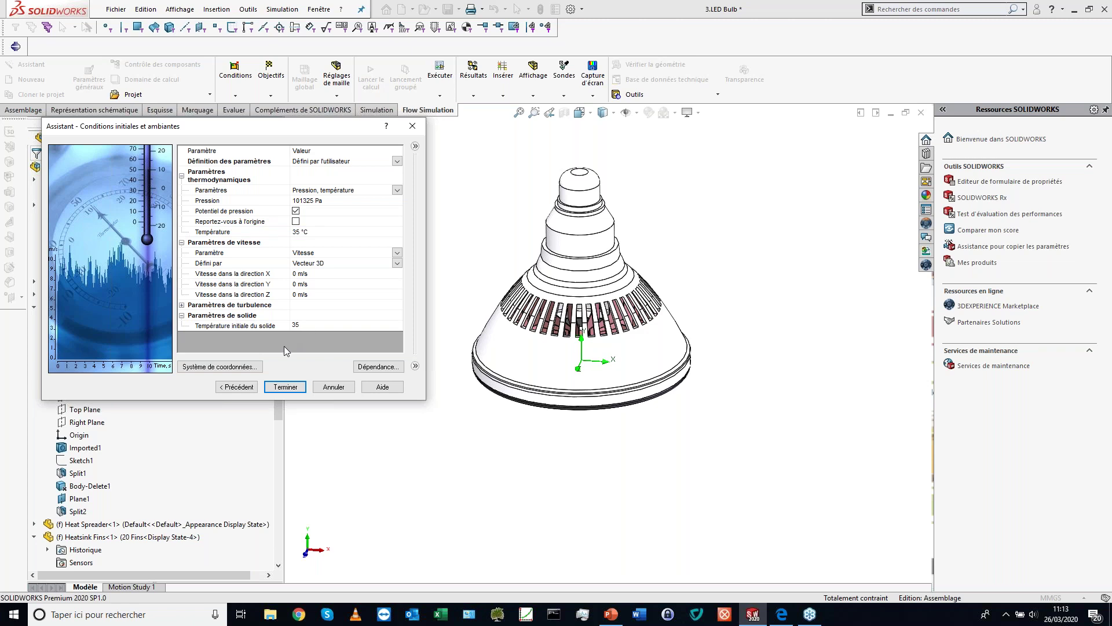
key("Return")
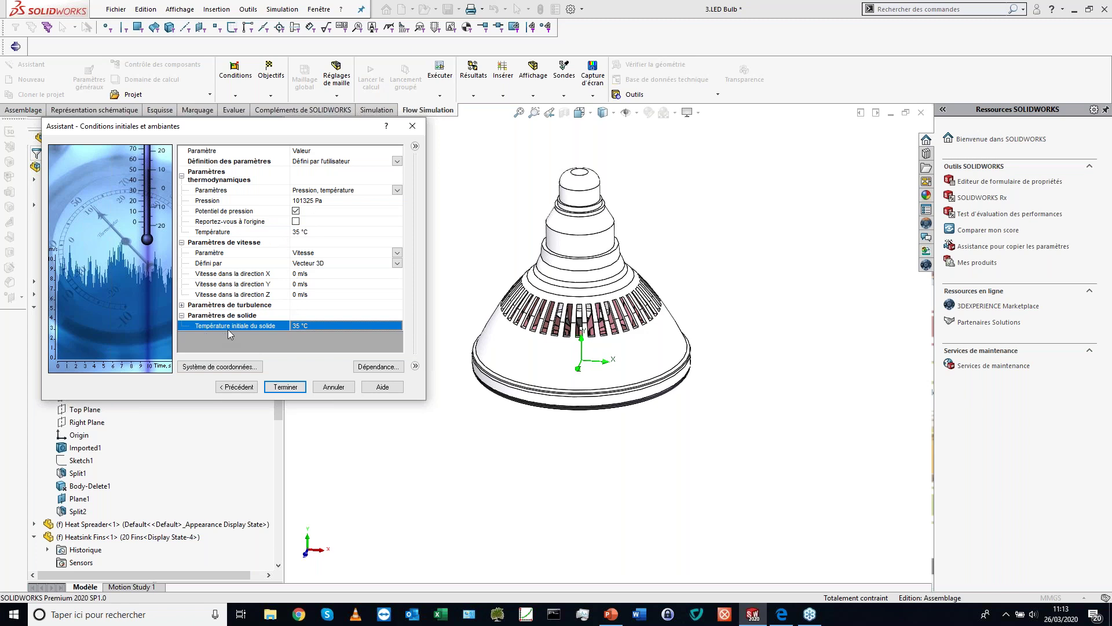
left_click(293, 391)
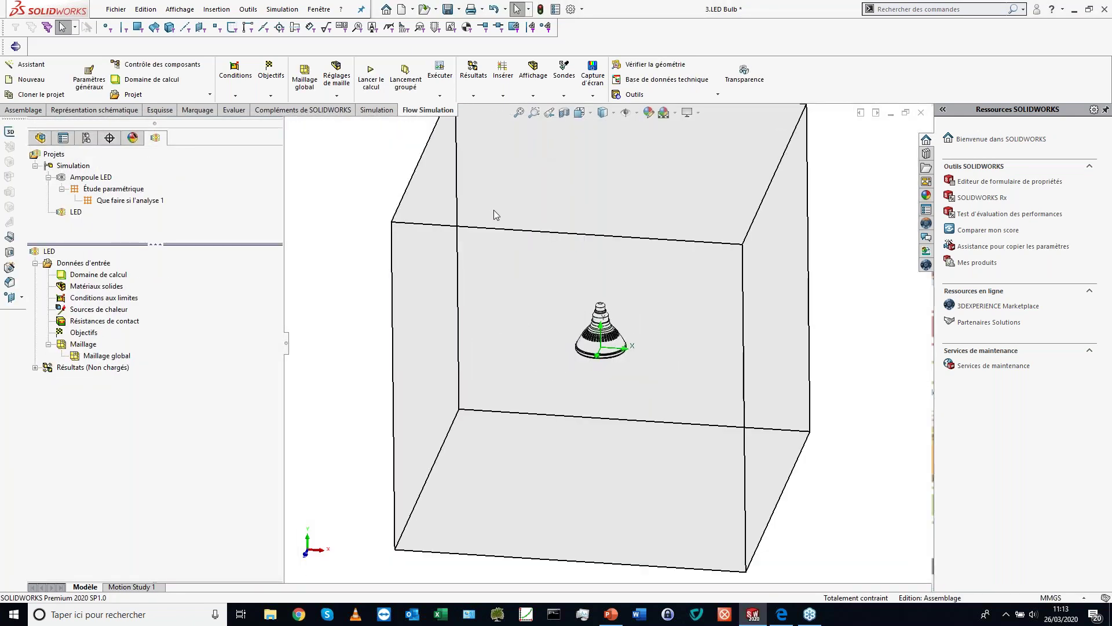
Step: Resize the computational domain in front view so its lower Y boundary sits a short distance below the bulb
key("ctrl+1")
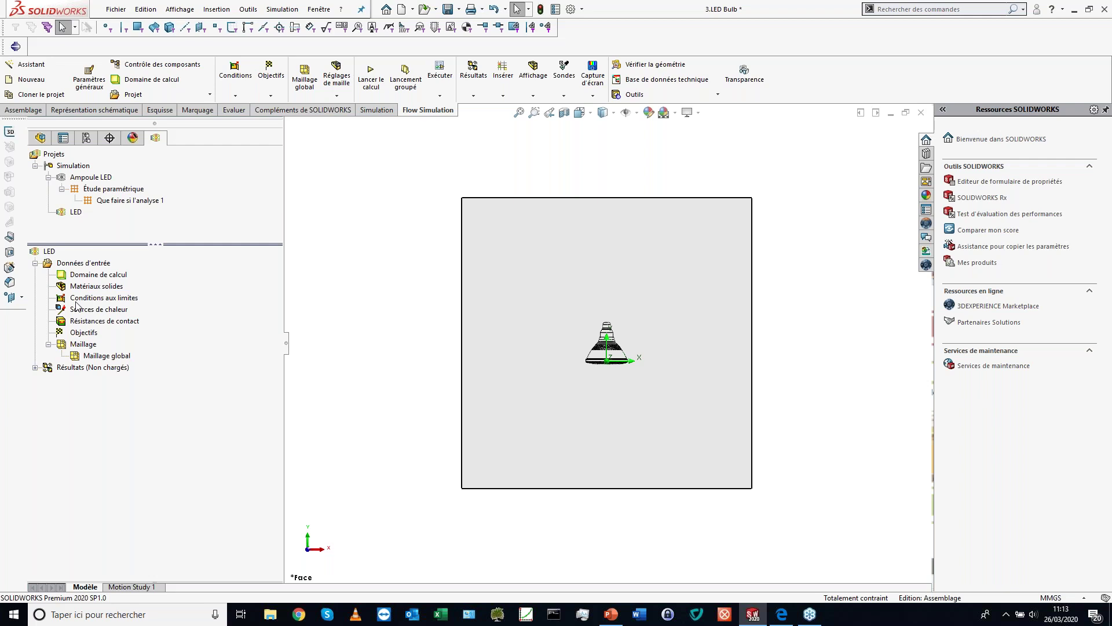
left_click(104, 276)
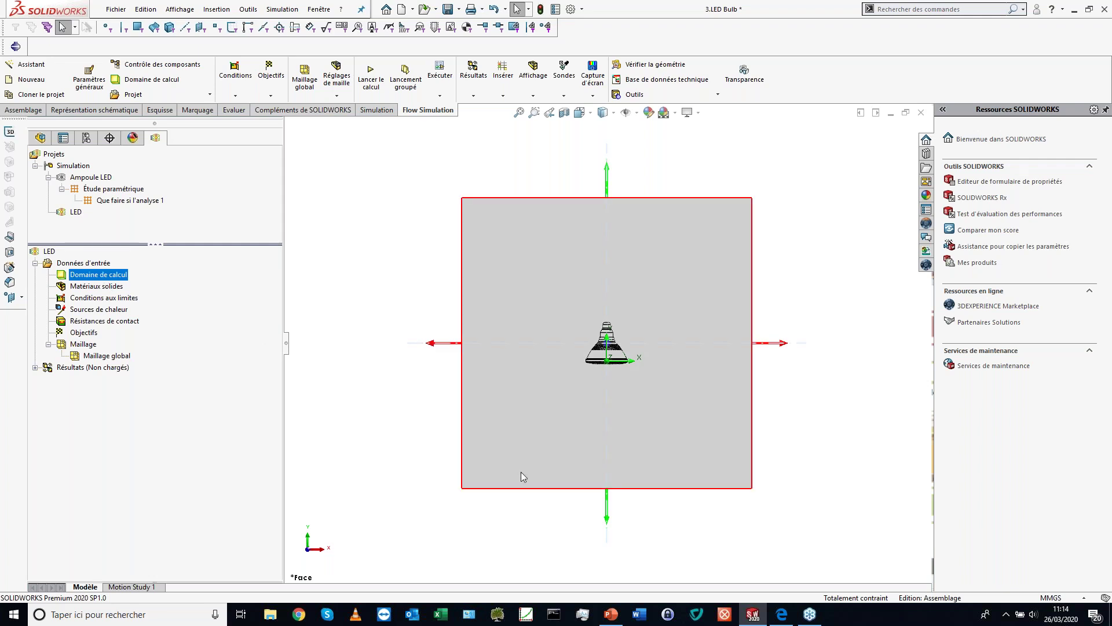
left_click_drag(607, 519, 607, 286)
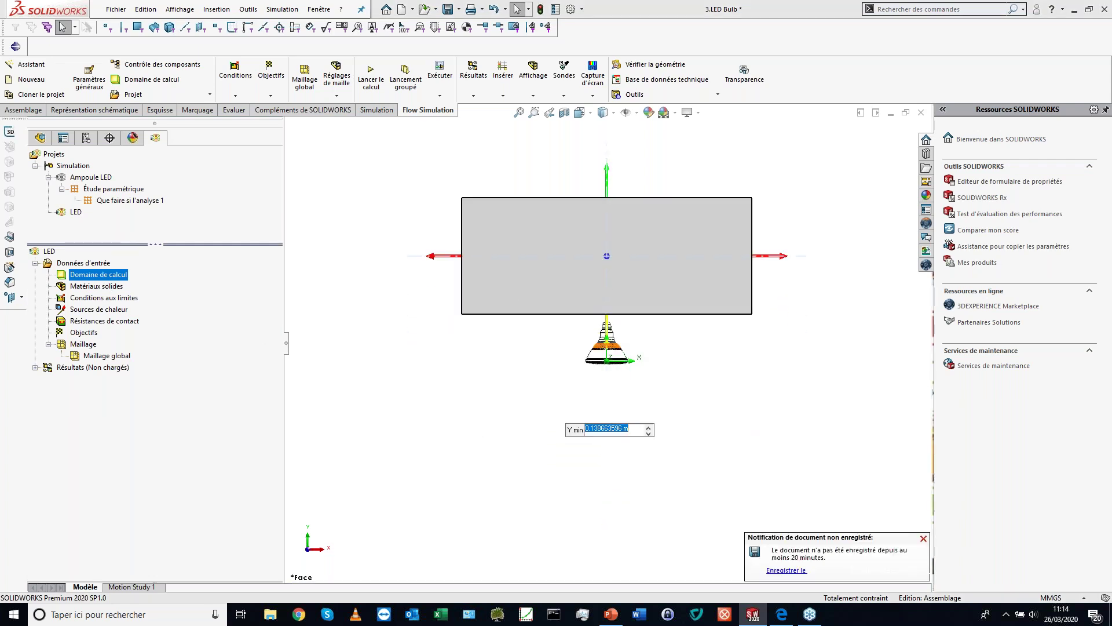
left_click(924, 539)
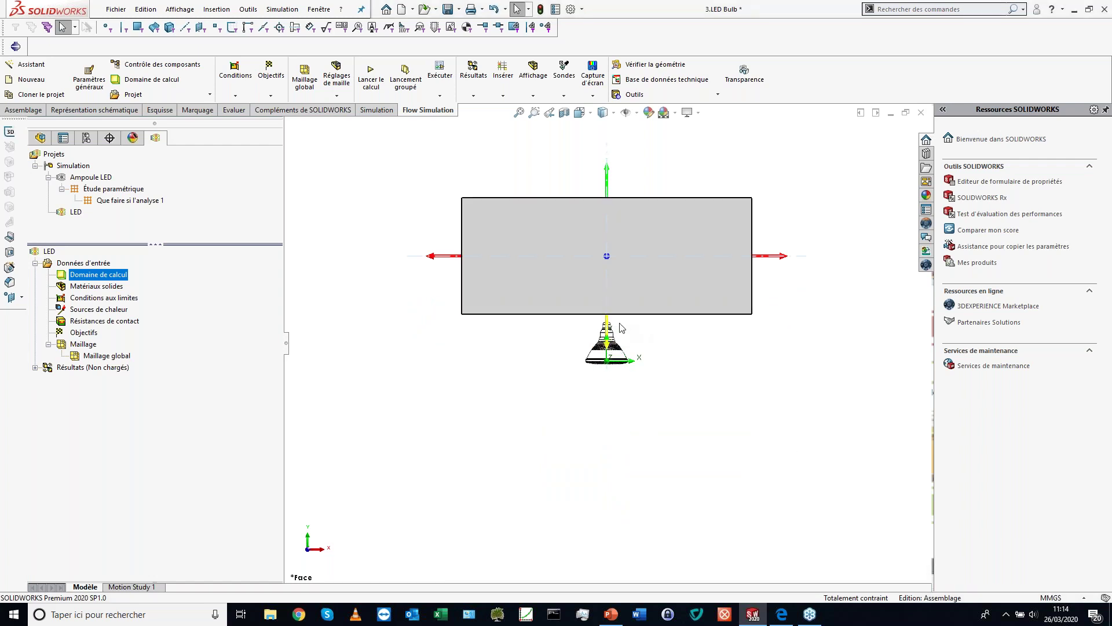
left_click(607, 323)
left_click(92, 276)
left_click_drag(607, 328, 608, 434)
Step: Narrow the computational domain around the bulb in X and Z, with X max about 0.163 m and Z min about -0.145 m
left_click_drag(449, 308, 541, 310)
left_click_drag(782, 312, 692, 311)
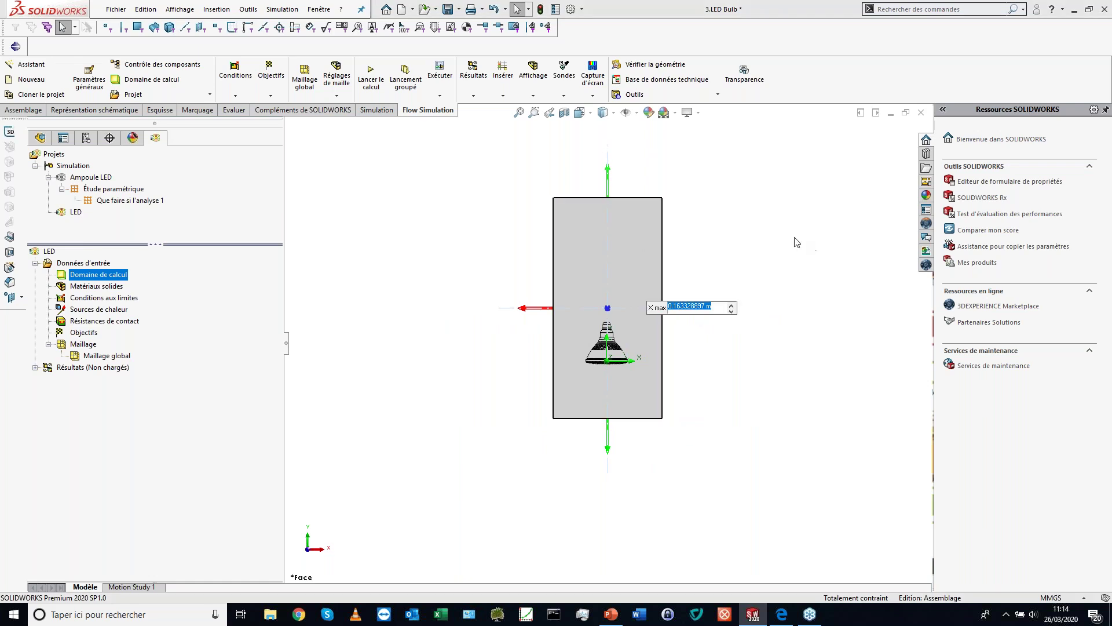
right_click_drag(418, 259, 378, 262)
right_click_drag(437, 284, 392, 283)
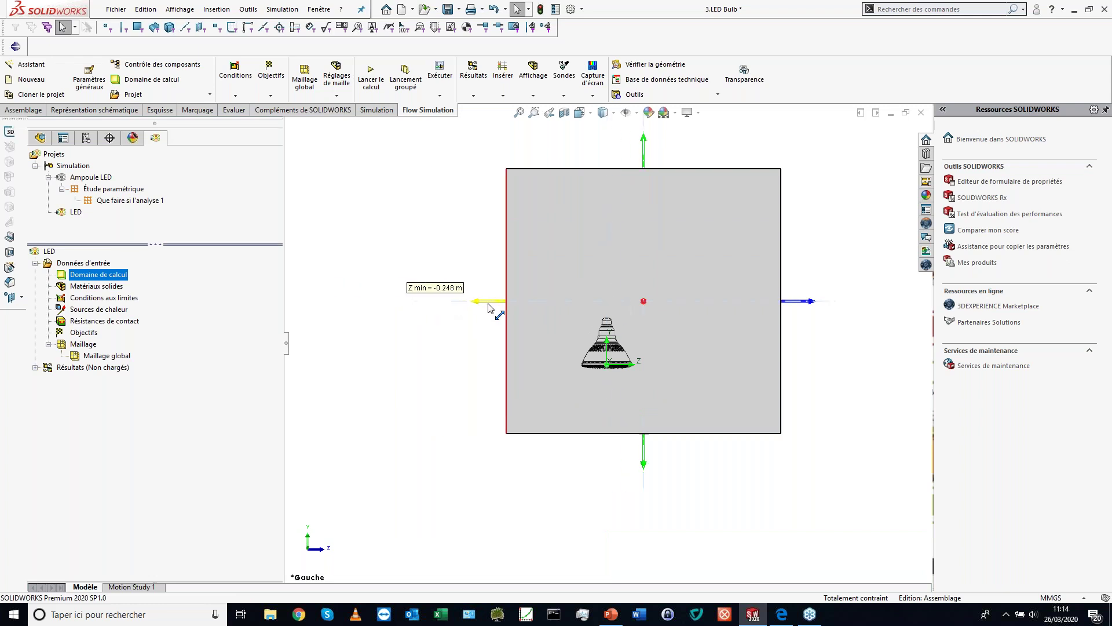
left_click_drag(488, 307, 530, 308)
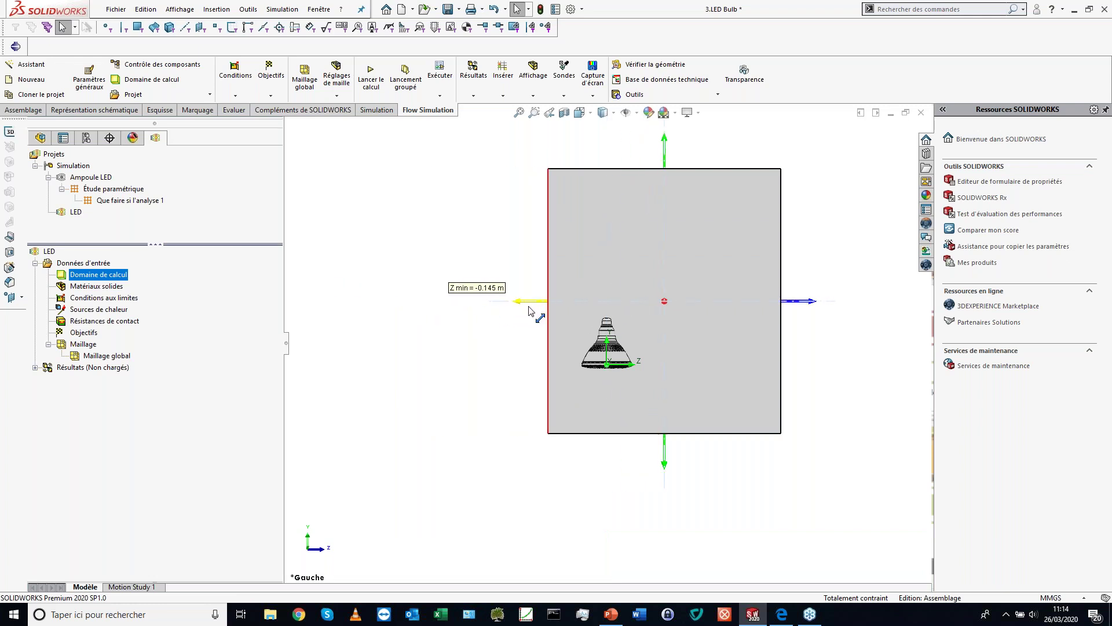
left_click_drag(791, 305, 676, 306)
Step: Finish editing the computational domain and hide it from the graphics area
left_click(761, 430)
left_click(380, 353)
right_click(91, 276)
left_click(131, 298)
Step: Start a new solid material definition and select the Lamp Body and Lamp Body Bottom components for it
right_click(91, 287)
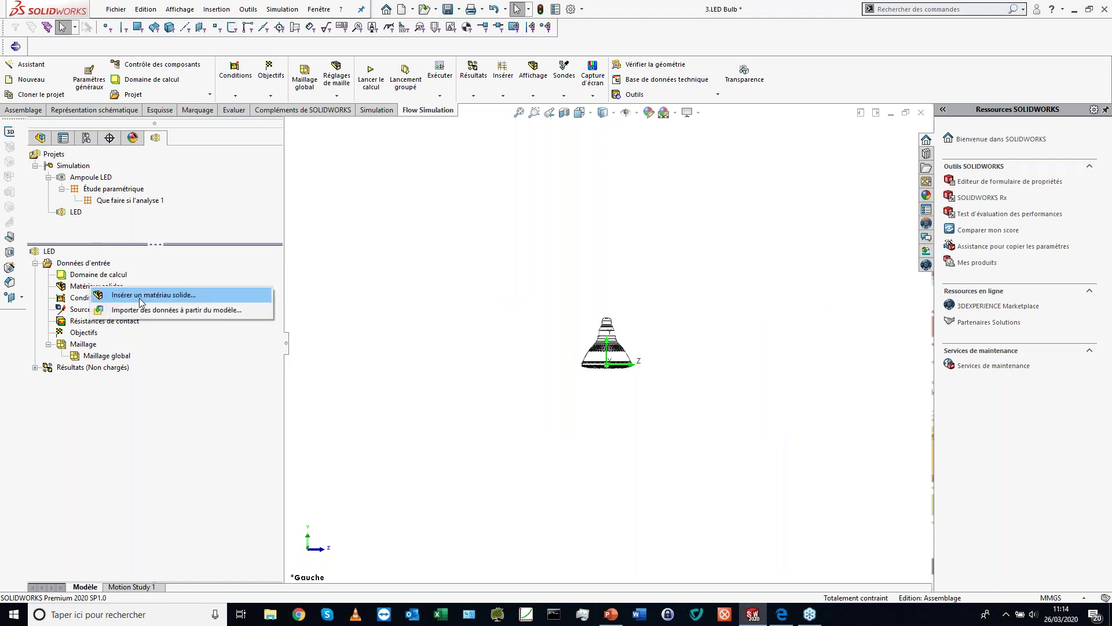
left_click(139, 297)
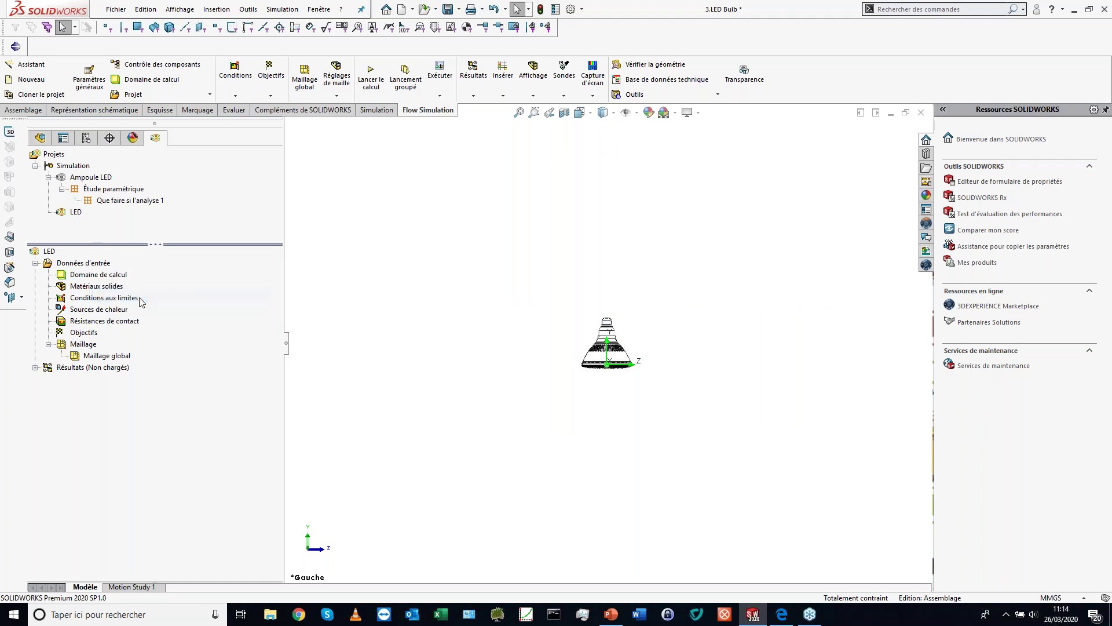
middle_click_drag(521, 367, 516, 371)
scroll(612, 376, "down", 7)
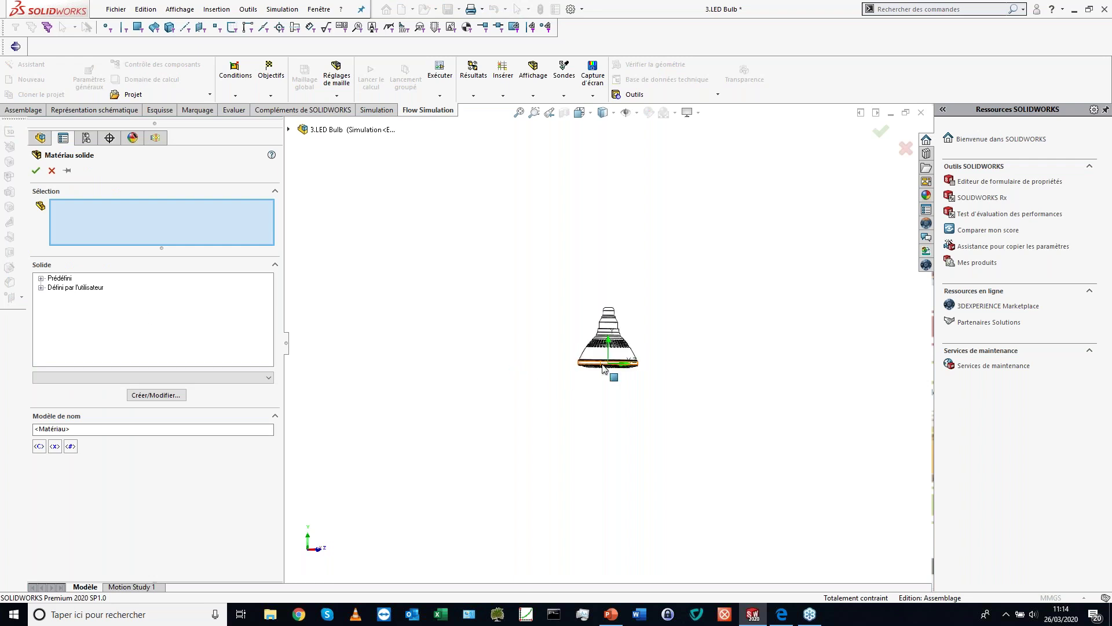
scroll(666, 510, "down", 1)
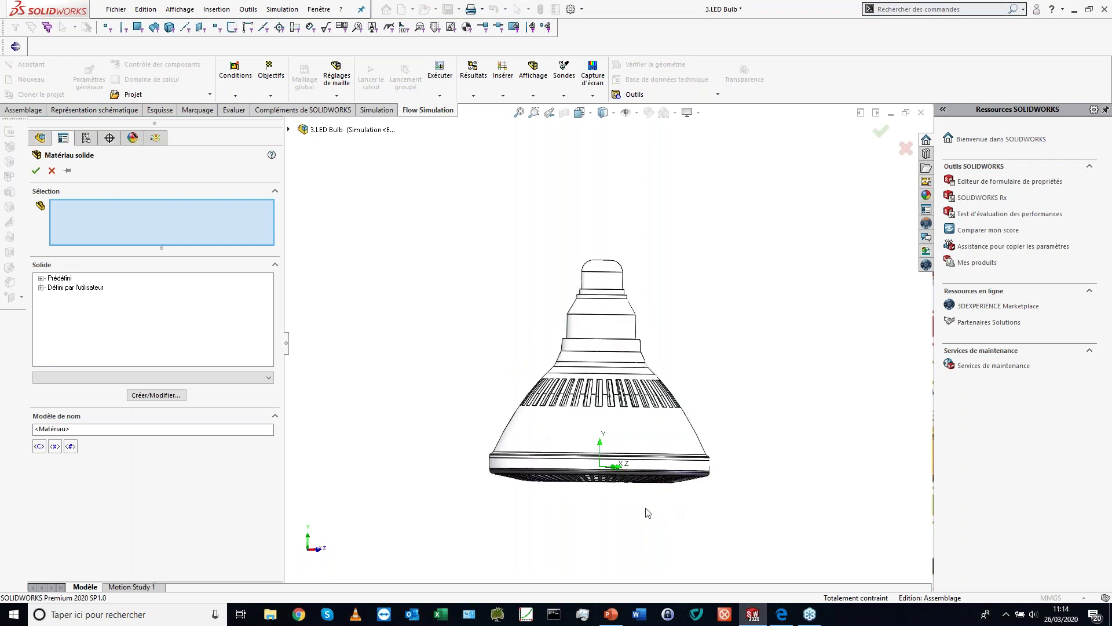
left_click(588, 443)
middle_click_drag(588, 443, 502, 451)
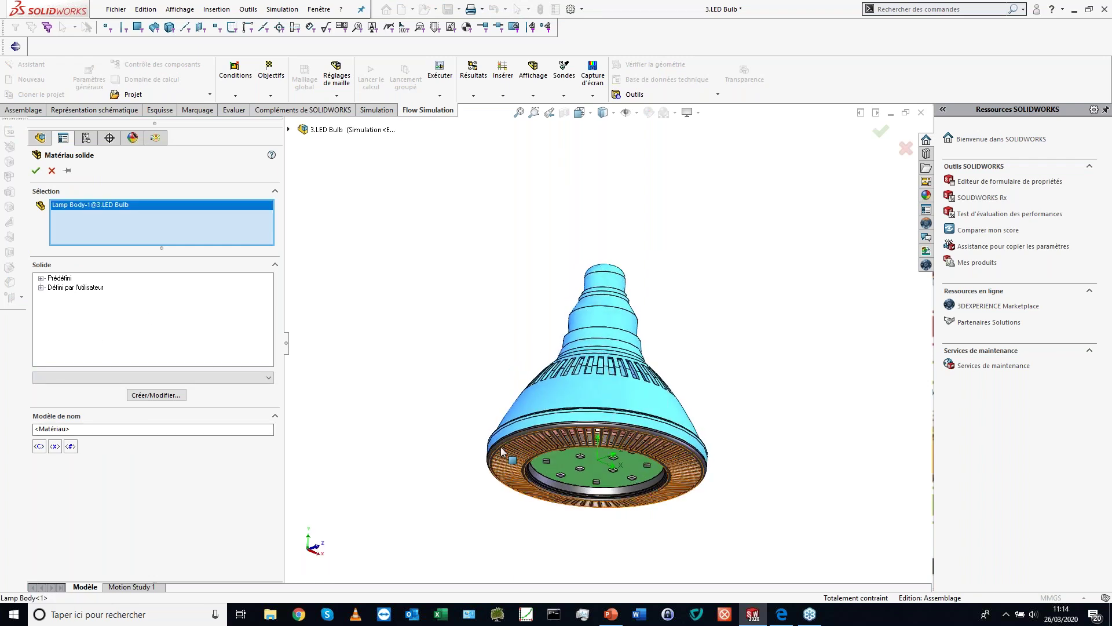
left_click(501, 450)
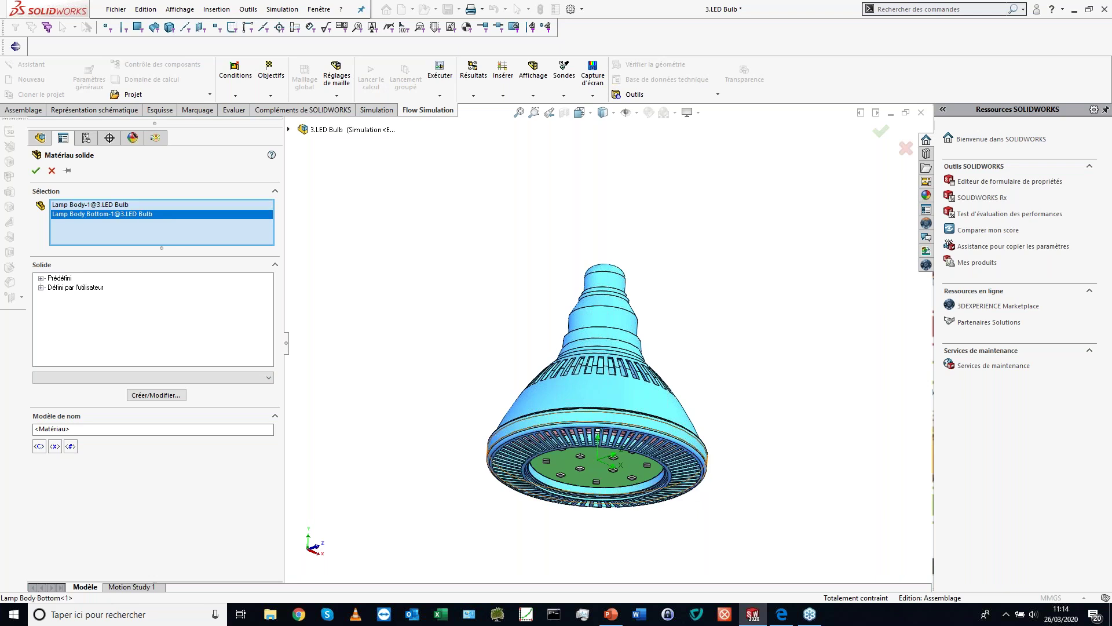
Step: Create a new user-defined solid in the engineering database and name it ASB PLY
left_click(40, 278)
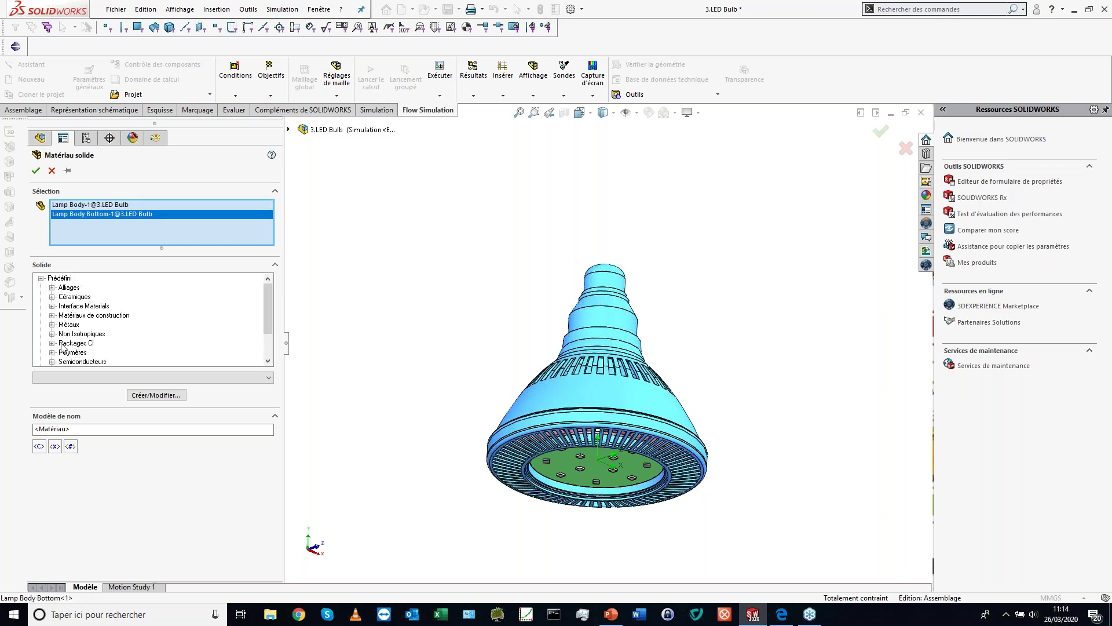
left_click(164, 399)
left_click(224, 212)
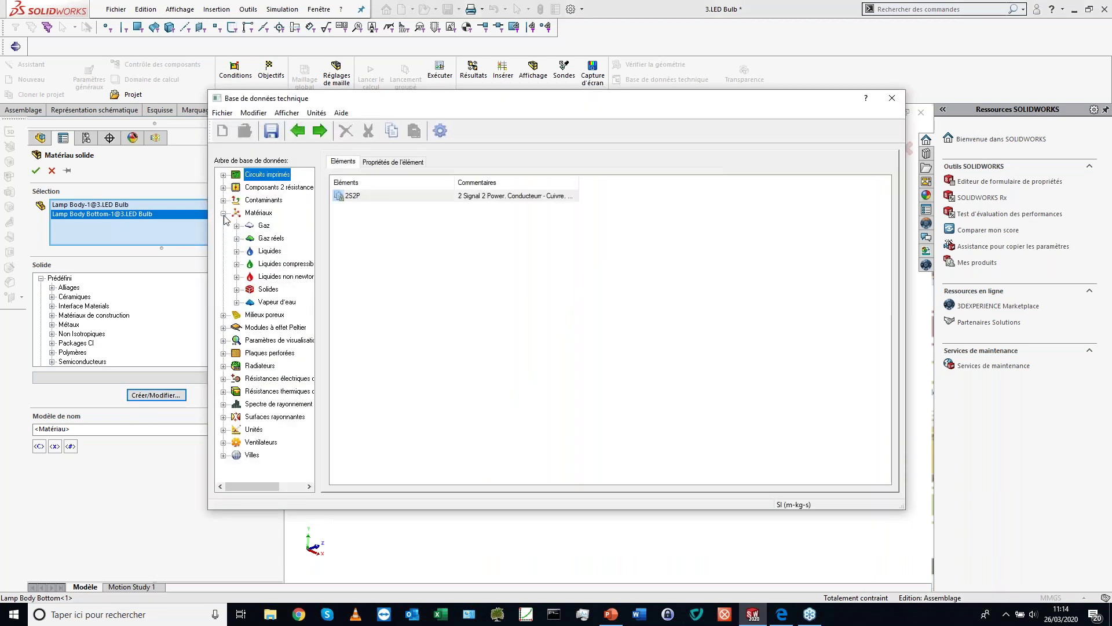
left_click(236, 289)
right_click(274, 316)
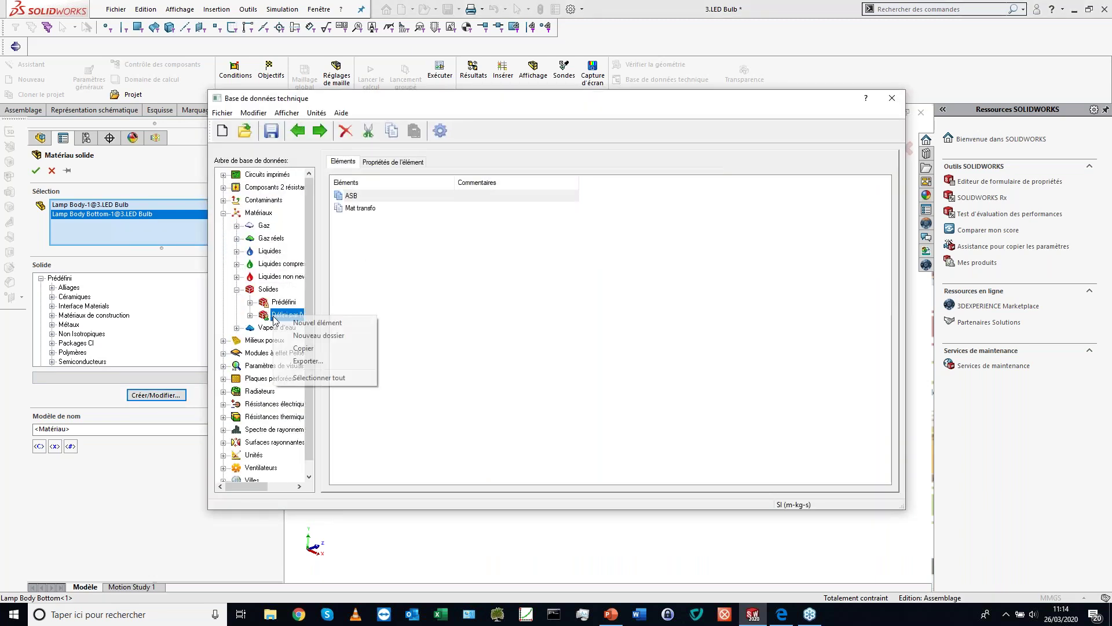
left_click(304, 323)
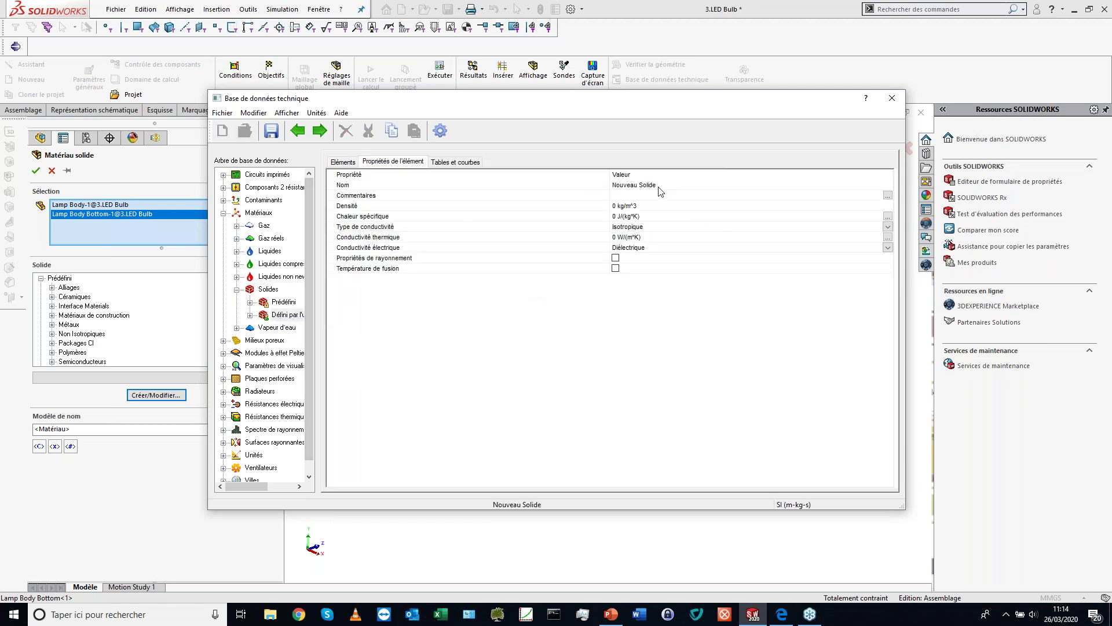
left_click(652, 186)
type("A")
Step: Set the ASB PLY density to 890 kg/m^3, specific heat to 1800 J/(kg*K) and thermal conductivity to 0.15 W/(m*K)
left_click(617, 207)
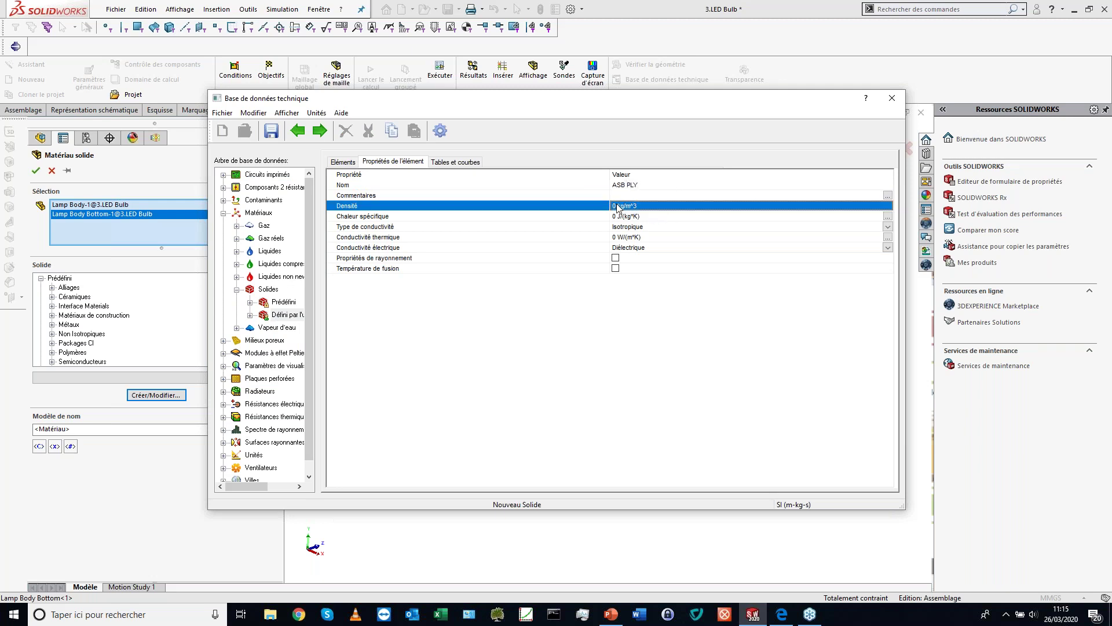
type("9")
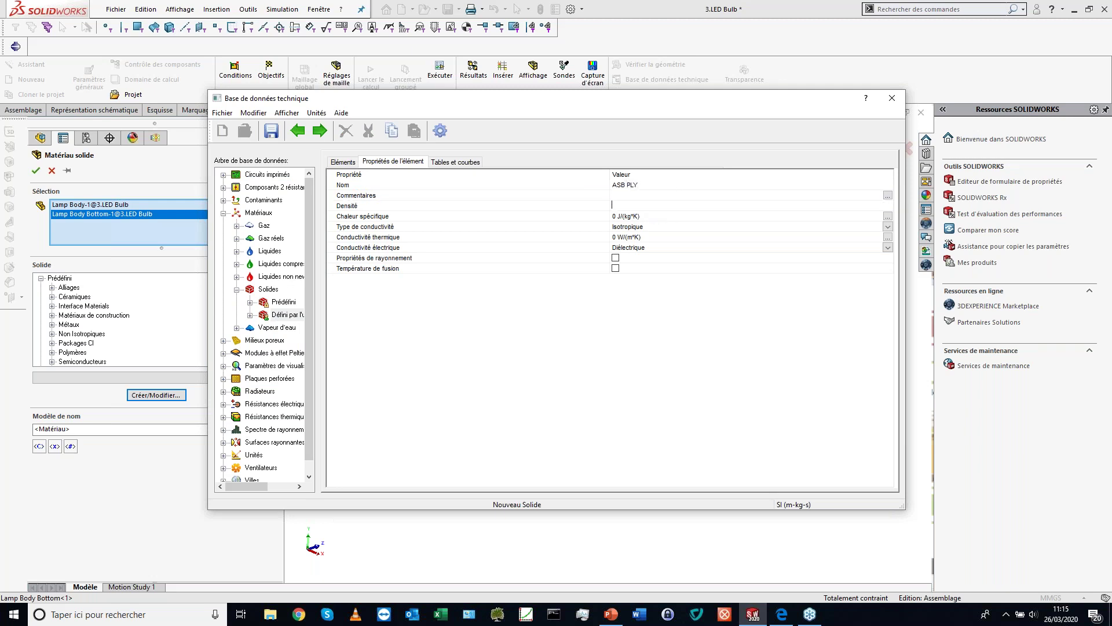
type("80")
left_click(619, 217)
type("18")
left_click(616, 237)
type("0.15")
Step: Enable the melting temperature for ASB PLY and set it to 438.15 K
left_click(615, 268)
left_click(624, 279)
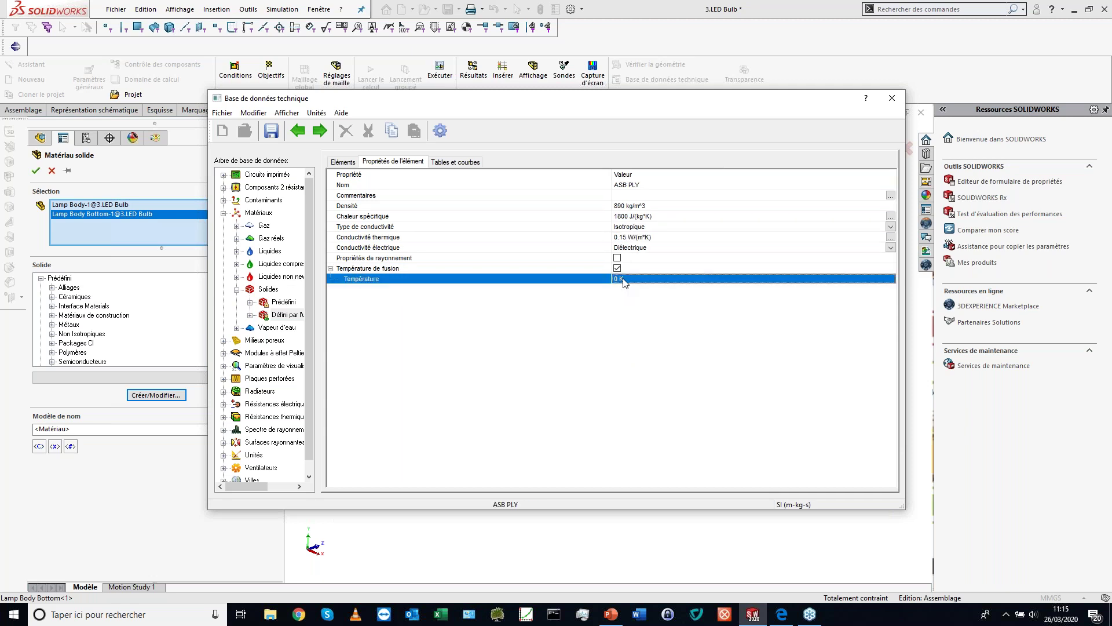
type("438.15")
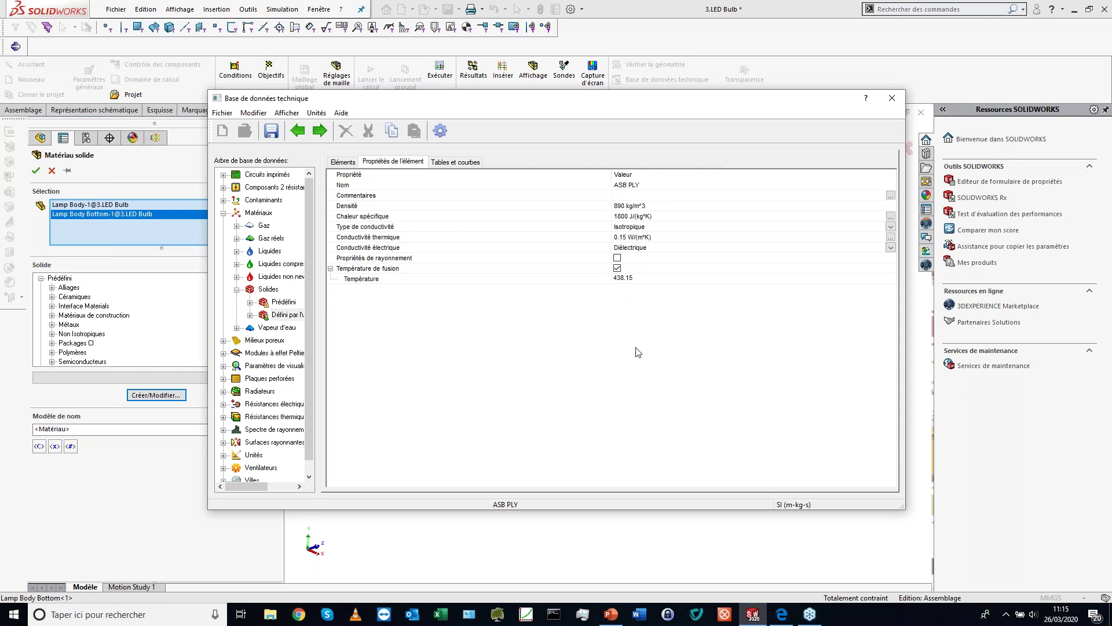
key("Return")
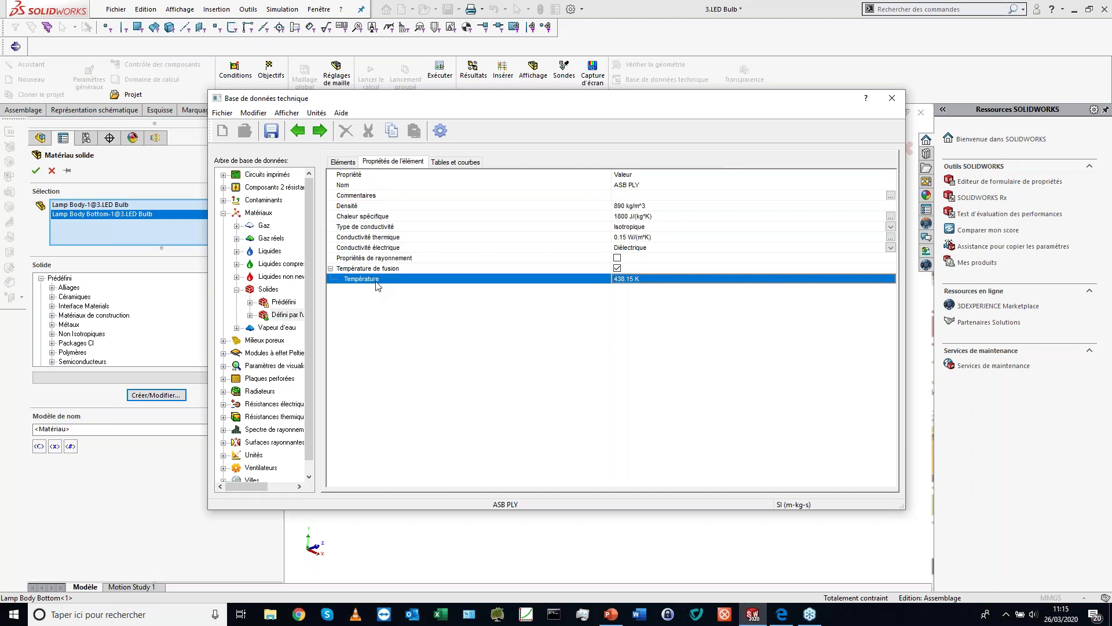
Step: Save the new material, close the engineering database and assign ASB PLY to the two selected lamp body parts
left_click(271, 131)
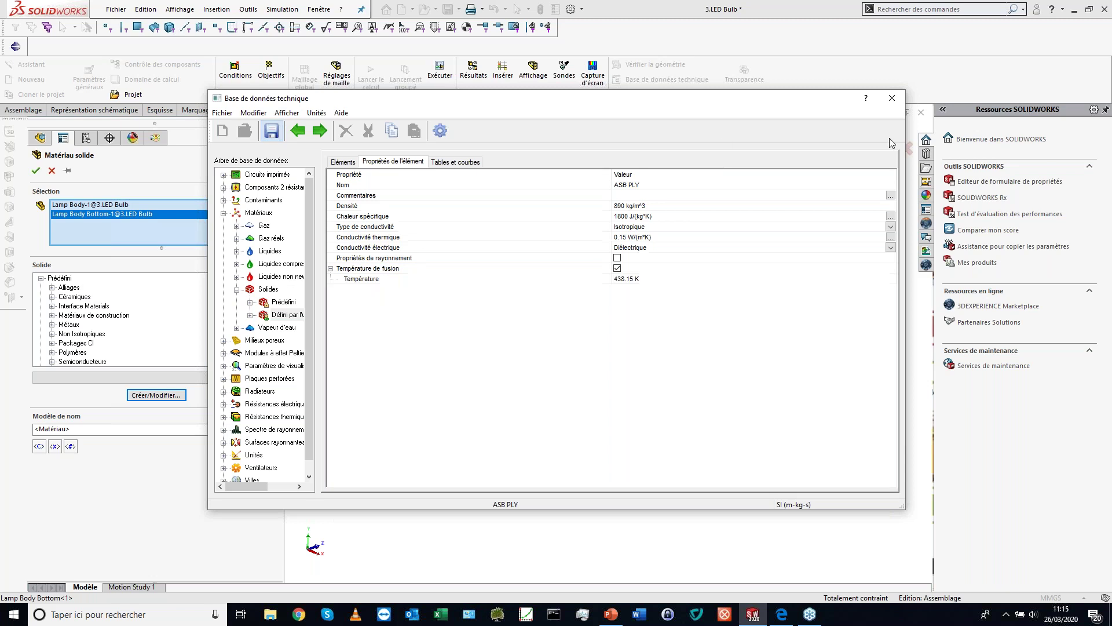
left_click(902, 100)
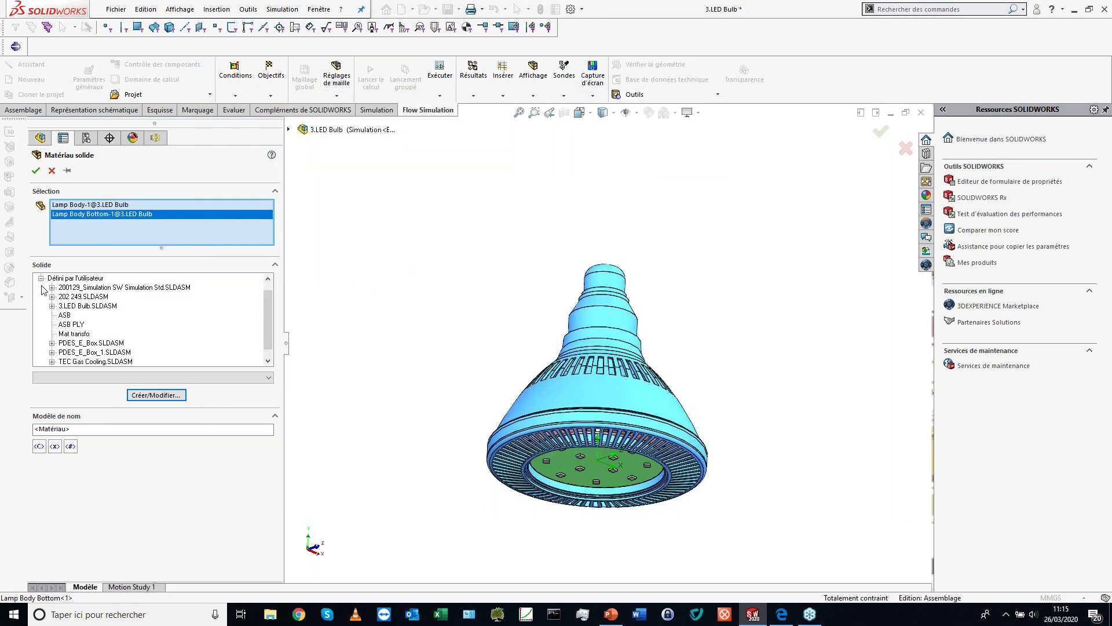
left_click(67, 327)
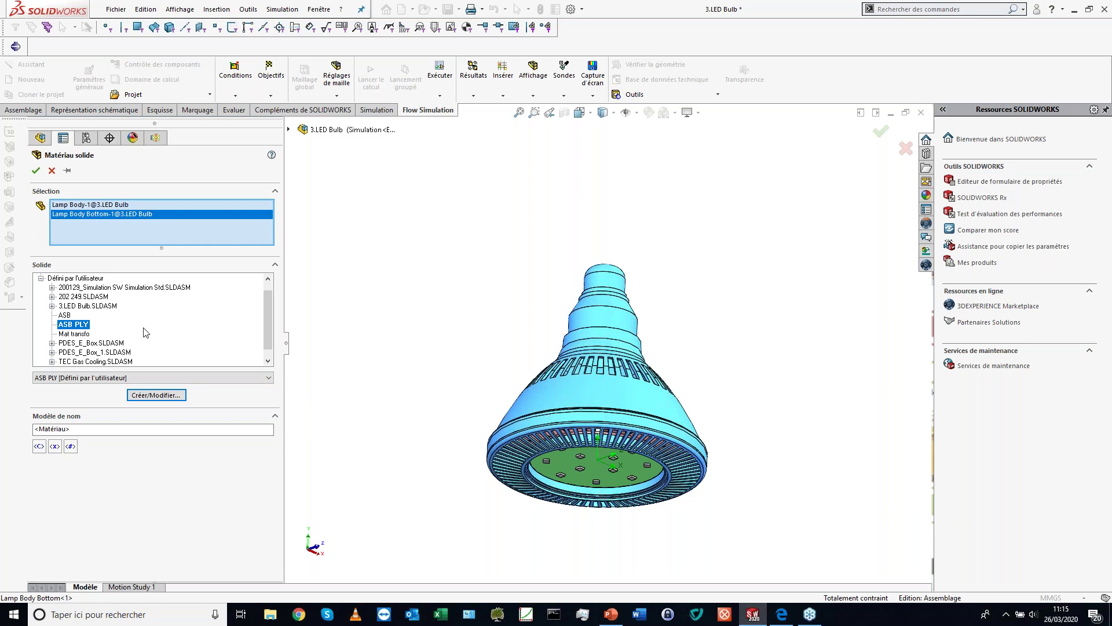
left_click(36, 171)
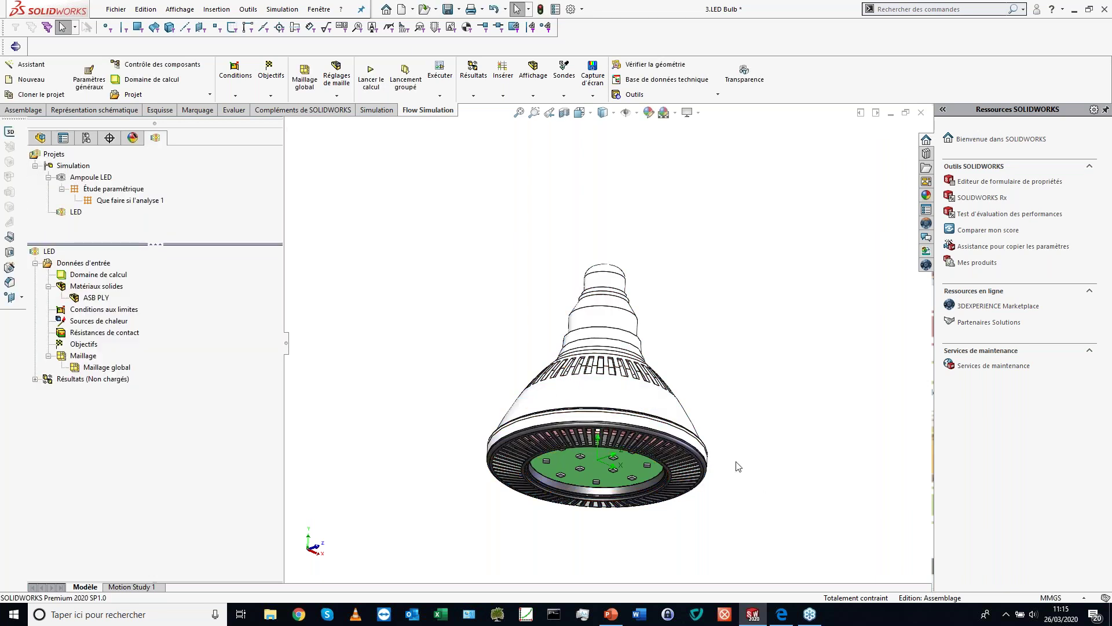
Step: Section the assembly view along the Front Plane with zero offset and orient it to the front
left_click(10, 192)
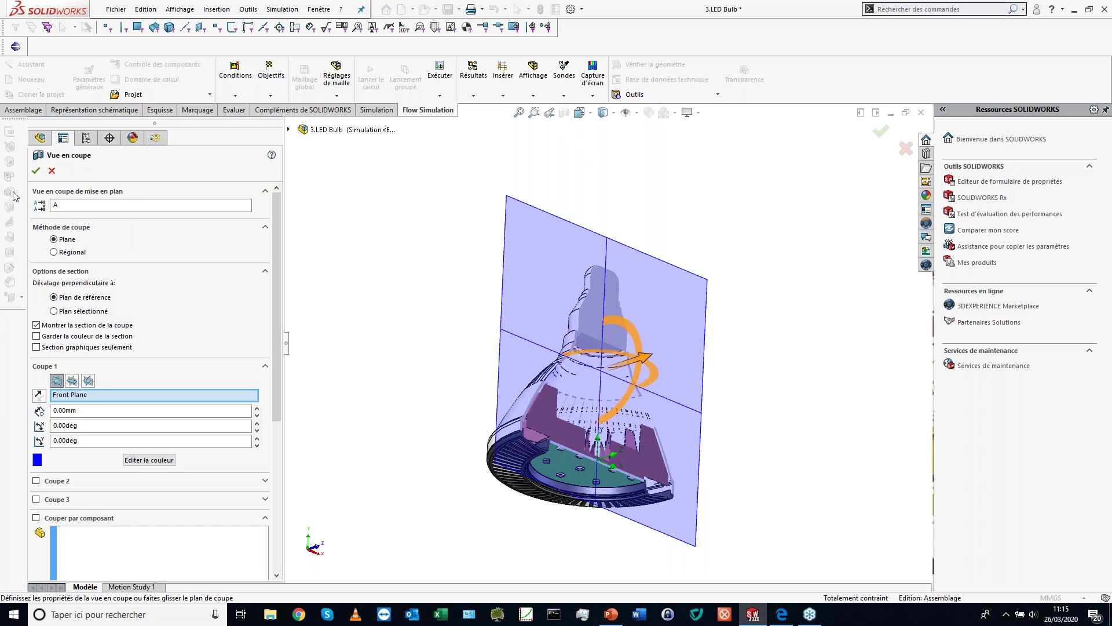
left_click(36, 170)
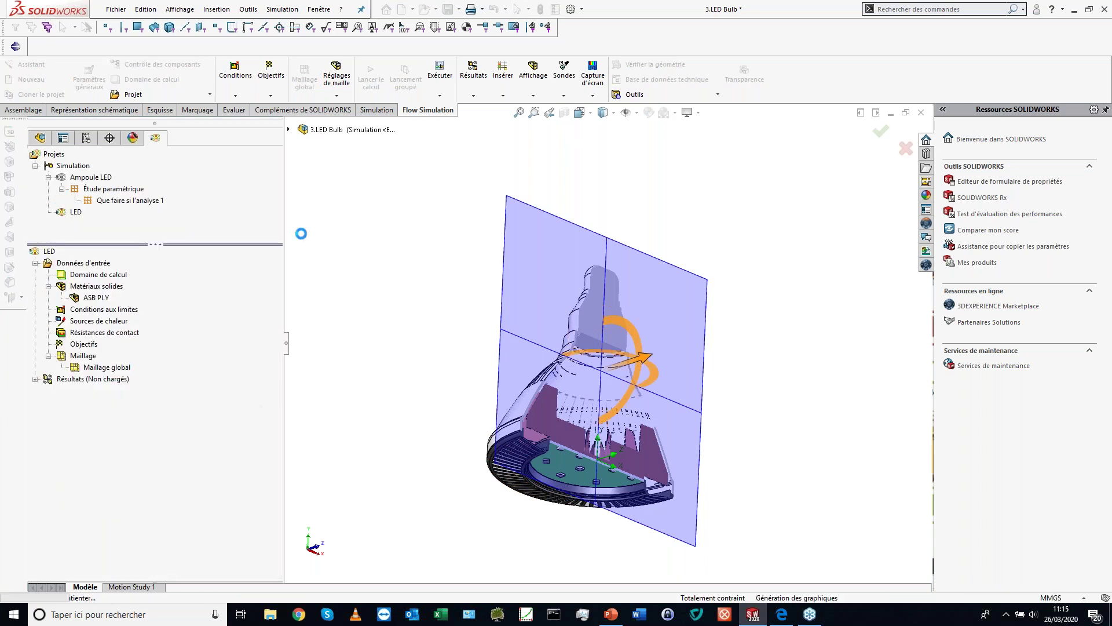
key("ctrl+1")
Step: Assign the predefined Aluminium 6061 alloy to the thick Split2[2] body of the MCPCB board
scroll(494, 521, "down", 6)
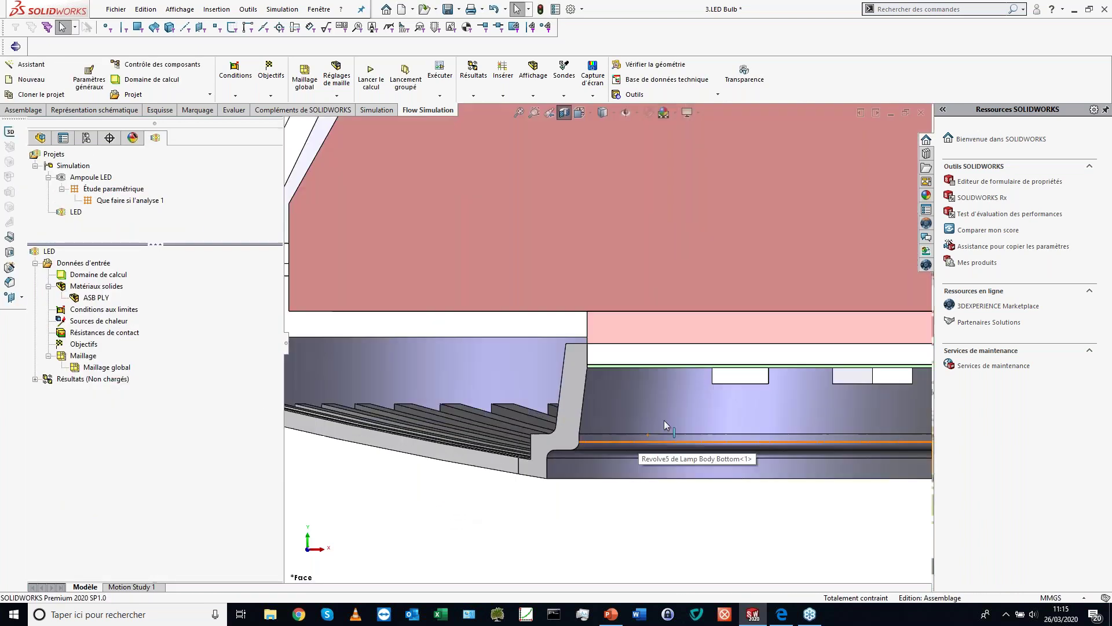
scroll(664, 423, "down", 1)
right_click(98, 286)
left_click(122, 294)
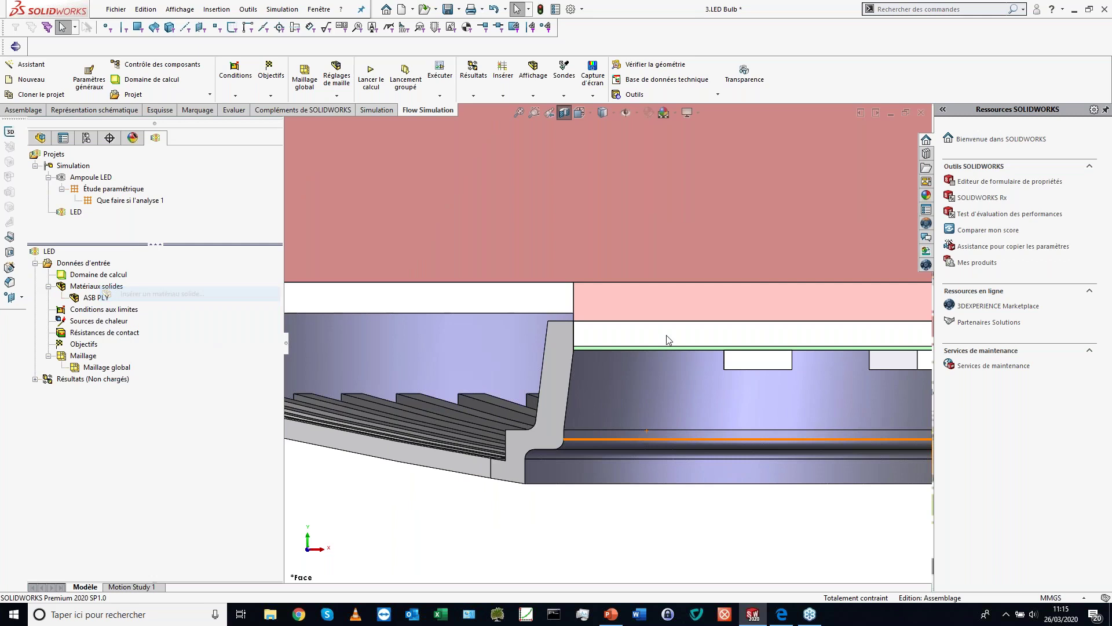
left_click(648, 334)
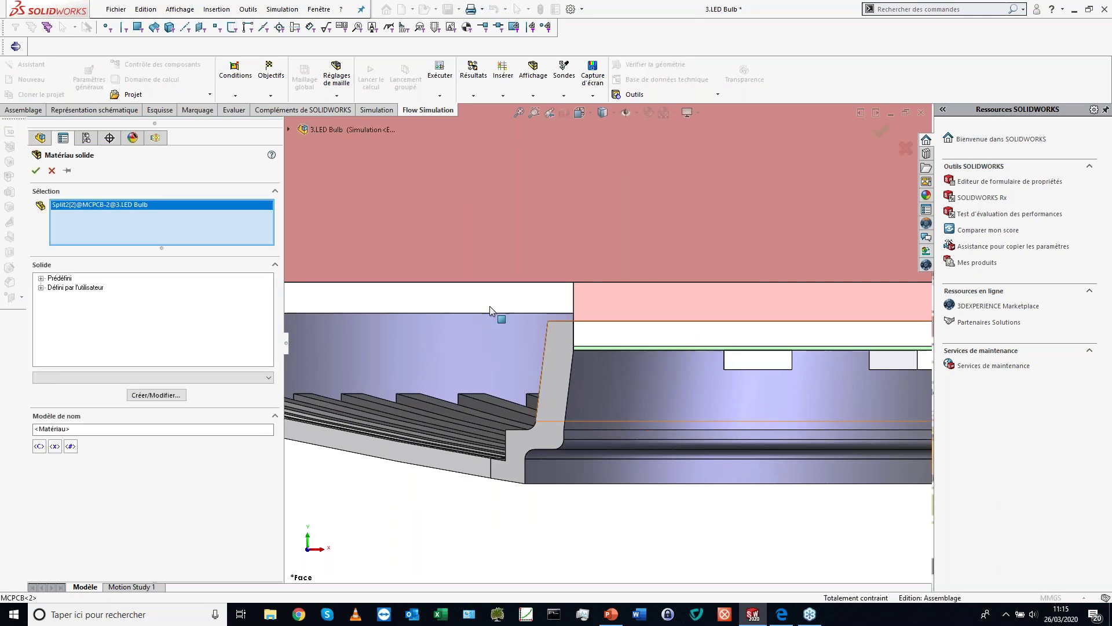
left_click(42, 279)
left_click(51, 287)
left_click(95, 352)
left_click(36, 171)
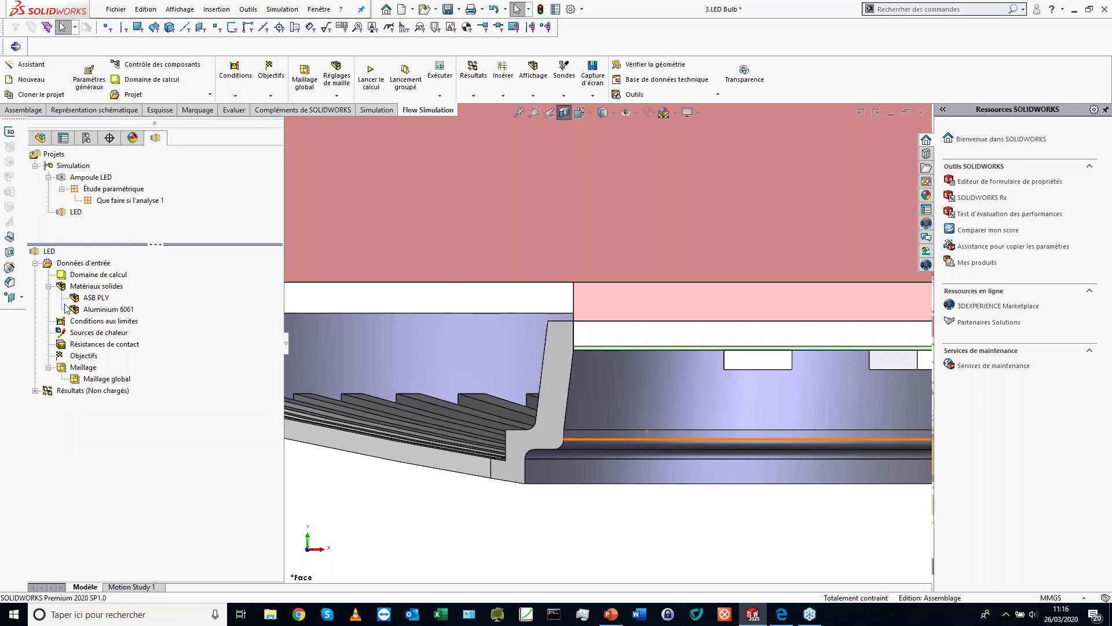
Step: Assign the predefined FR4 laminate to the thin Split2[1] layer on the underside of the MCPCB board
right_click(97, 291)
left_click(131, 297)
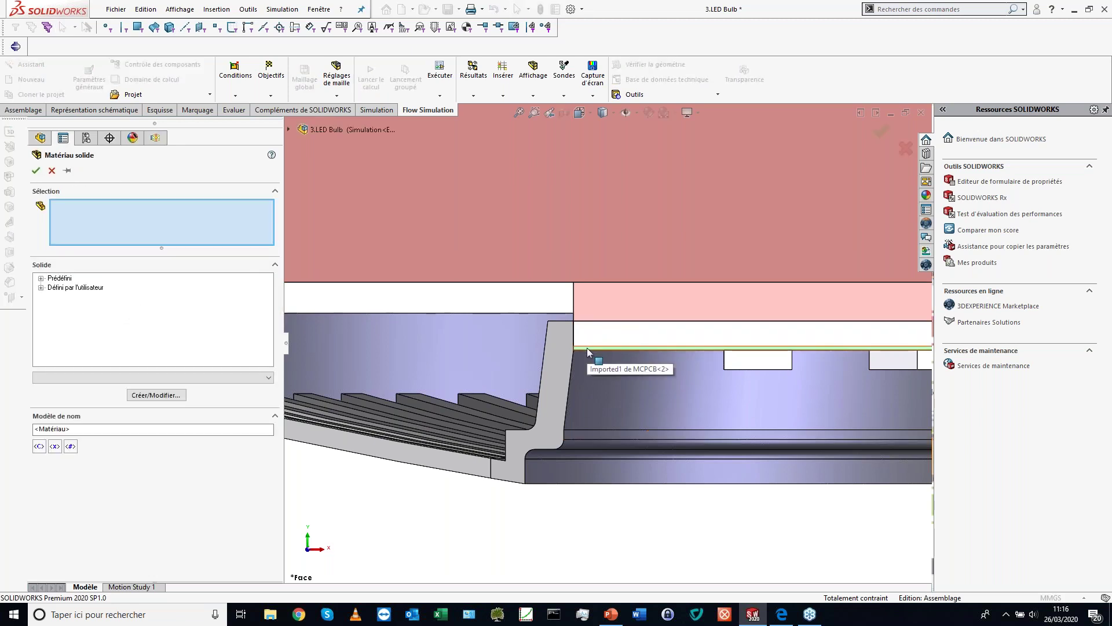
left_click(568, 349)
left_click(40, 278)
scroll(50, 338, "down", 2)
left_click(52, 335)
left_click(76, 334)
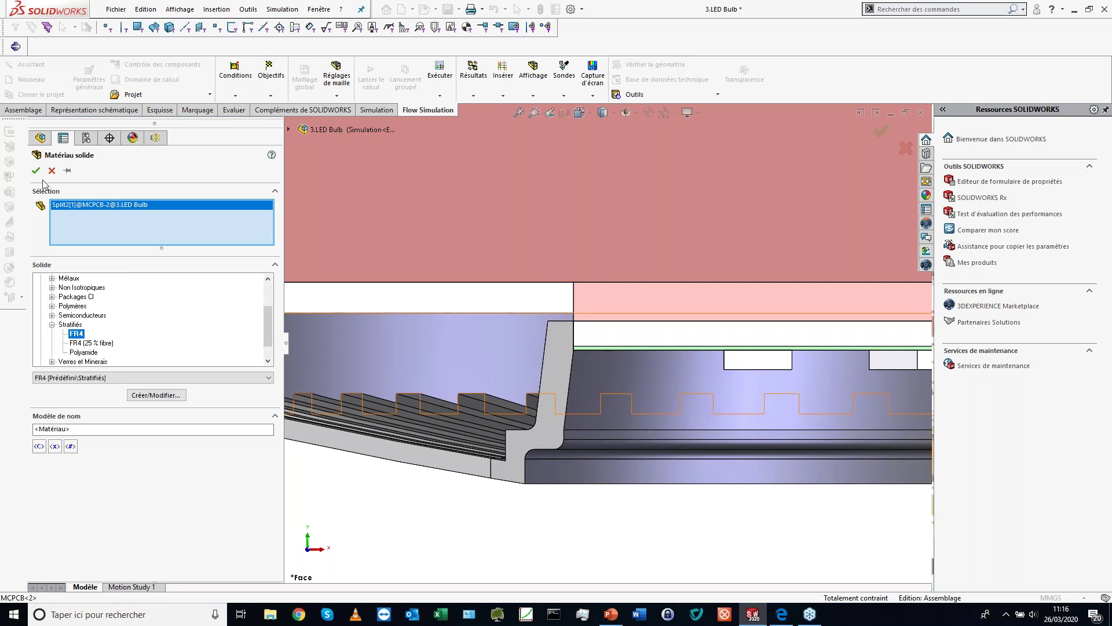
left_click(36, 170)
scroll(708, 278, "down", 10)
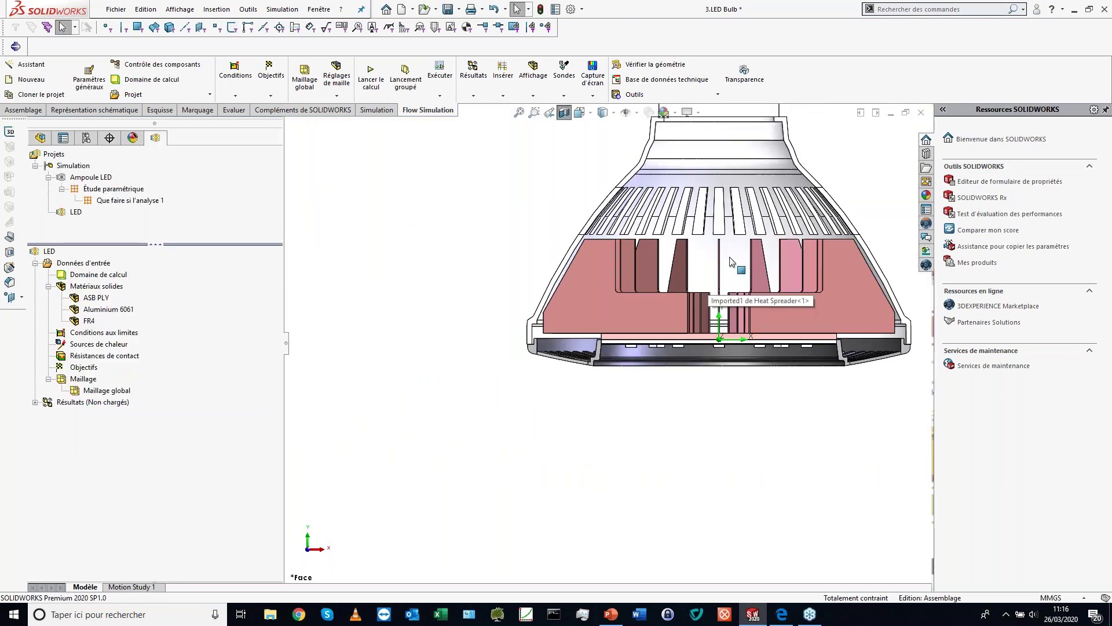
scroll(703, 247, "down", 2)
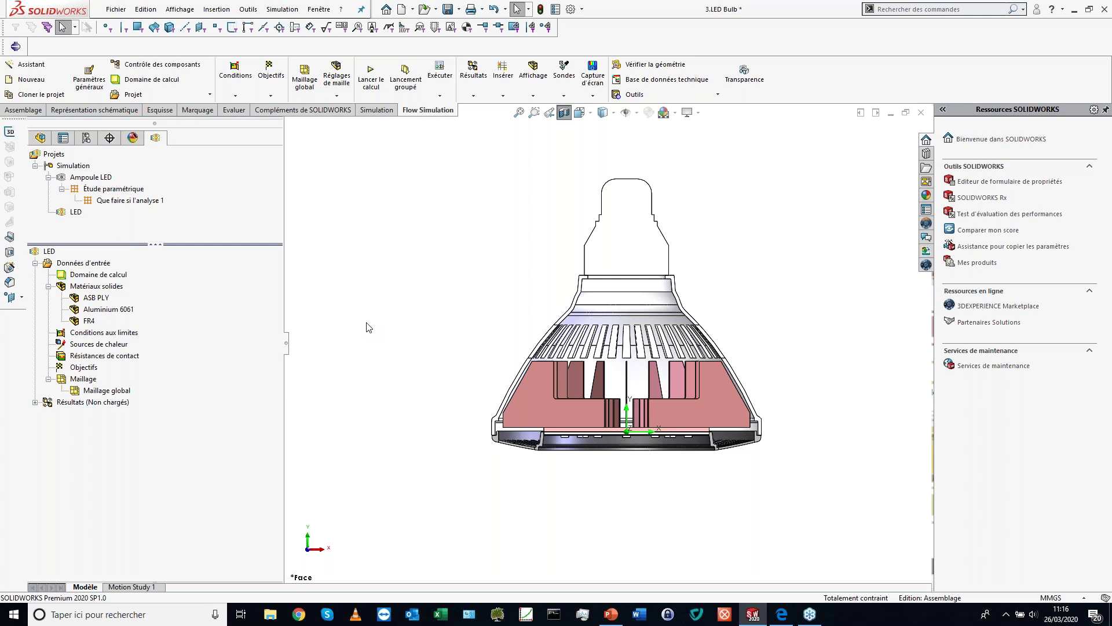
right_click(111, 287)
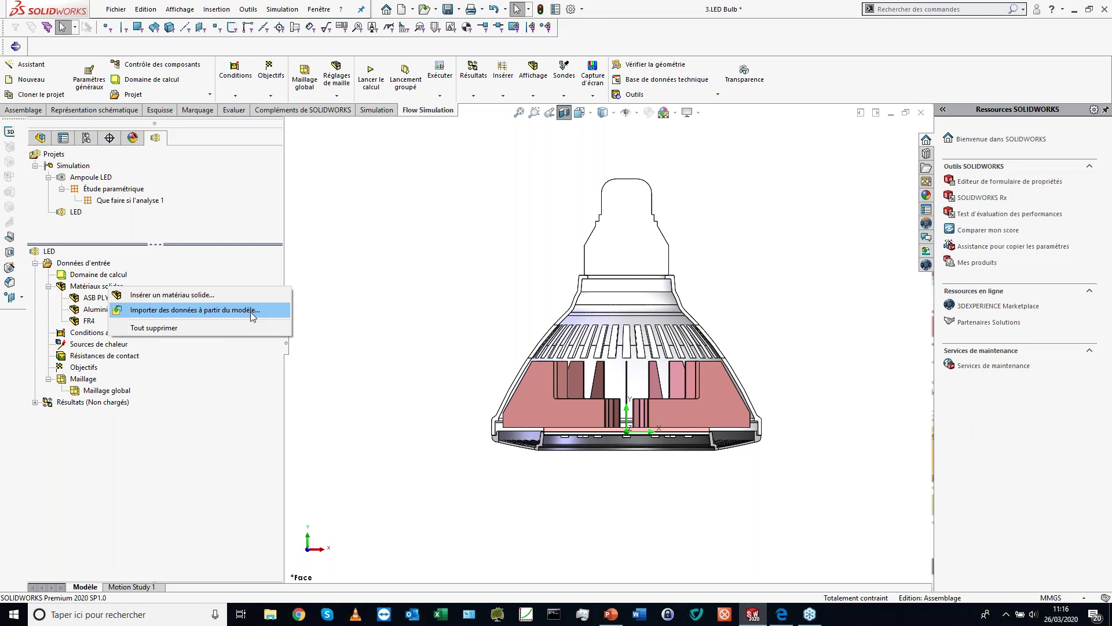
left_click(328, 312)
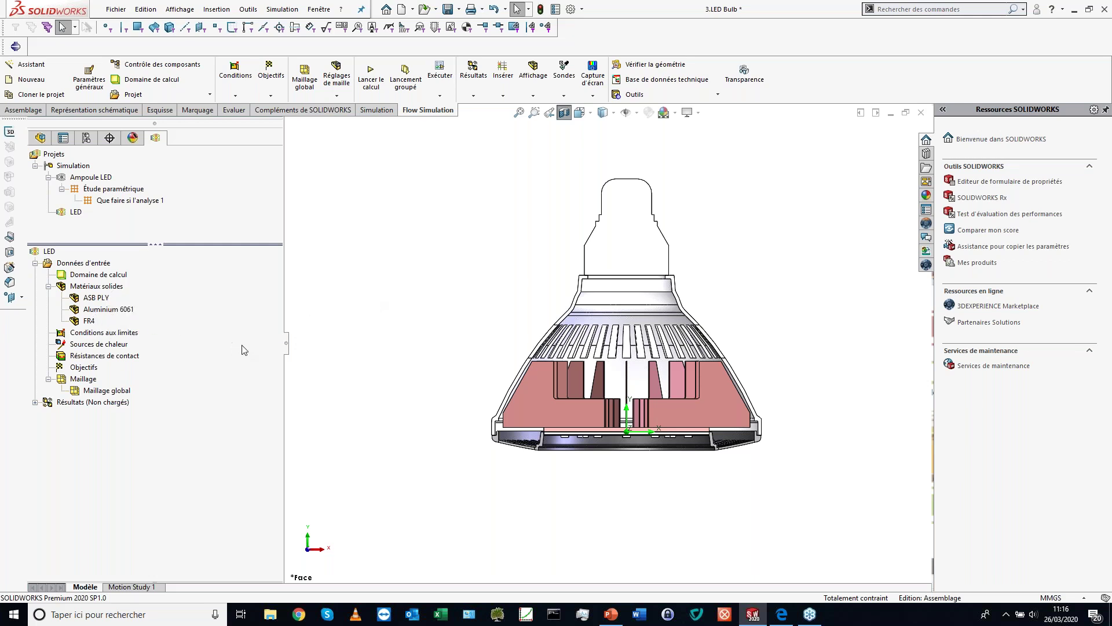
Step: Turn off the section view and orient the bulb to the bottom view showing the LED board
middle_click_drag(611, 486, 613, 377)
scroll(606, 452, "down", 1)
left_click(564, 113)
key("ctrl+6")
Step: Insert a volume heat source and select all twelve Xlamp MLB junction bodies on the LED board
right_click(96, 345)
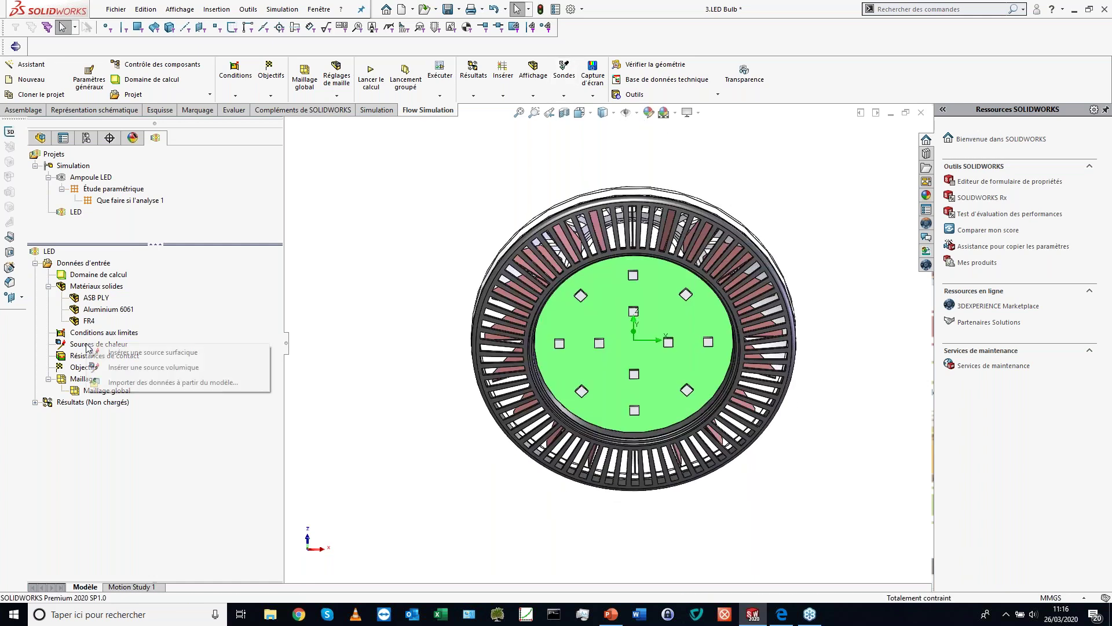
left_click(118, 367)
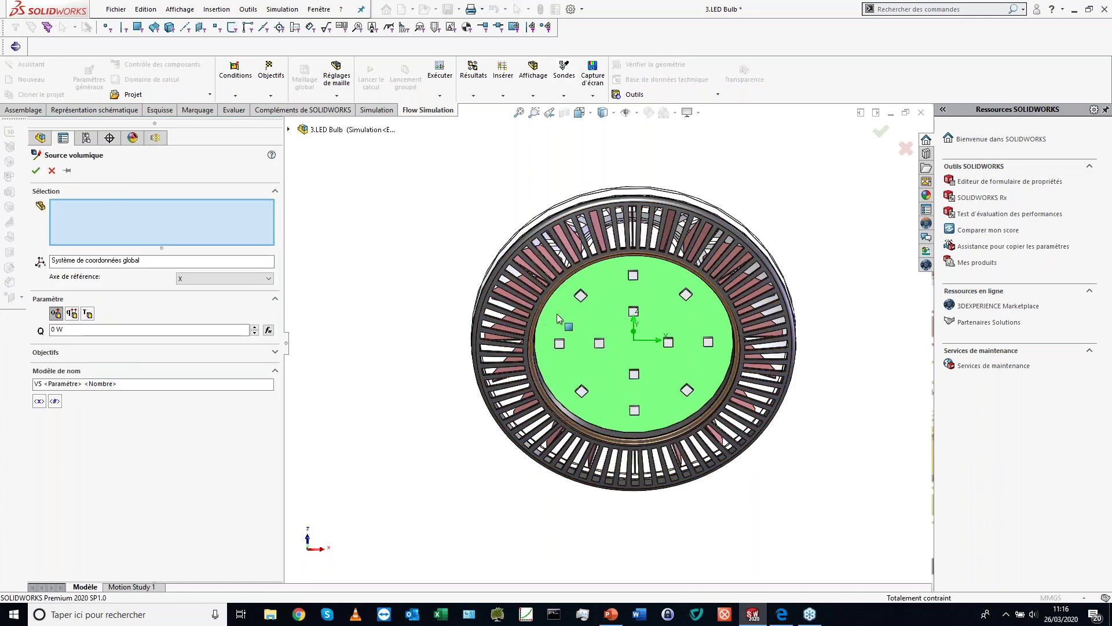
left_click(581, 296)
left_click(633, 275)
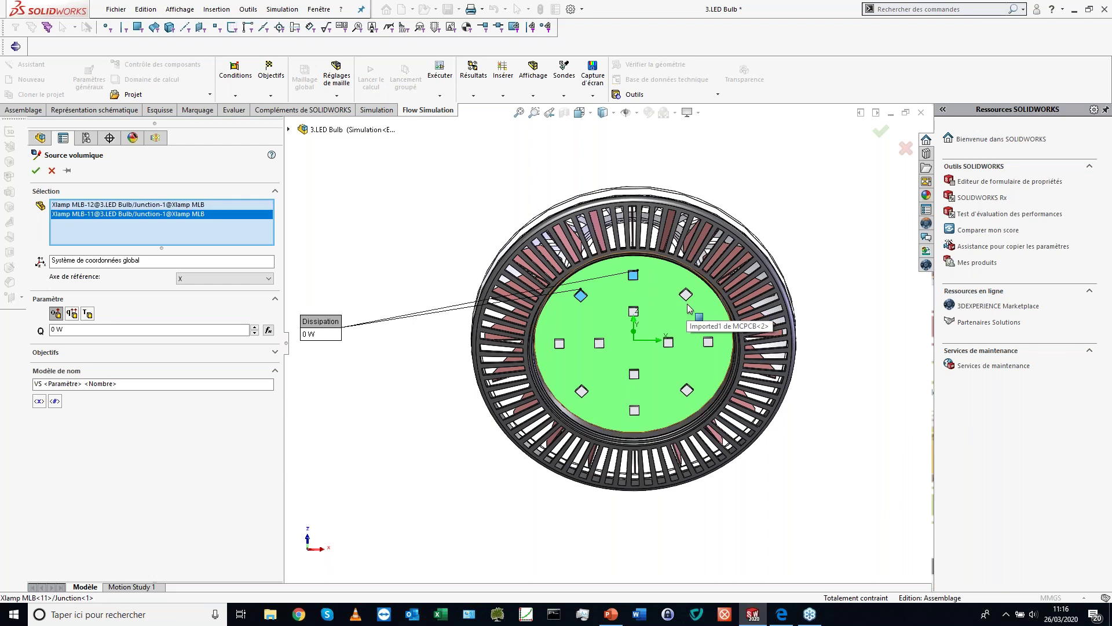
left_click(686, 294)
left_click(707, 342)
left_click(687, 390)
left_click(634, 410)
left_click(581, 391)
left_click(559, 344)
left_click(599, 344)
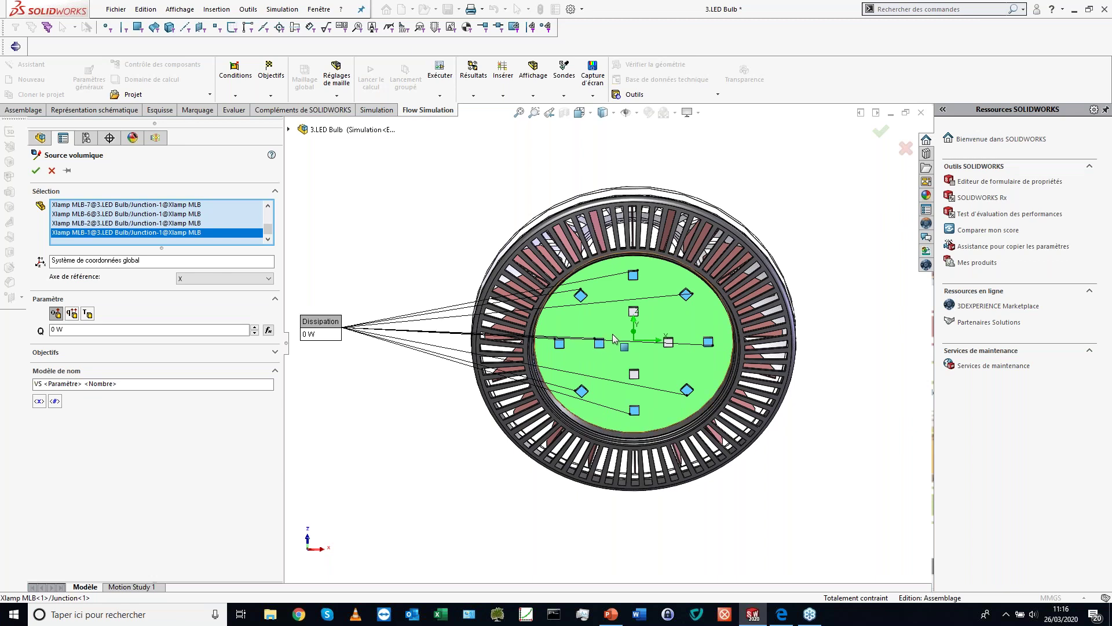
left_click(634, 311)
left_click(668, 341)
left_click(634, 374)
Step: Set the volume source's heat dissipation to 6 W, move its callout clear of the model and accept the source
left_click_drag(240, 332, 2, 317)
type("6")
left_click_drag(320, 319, 390, 171)
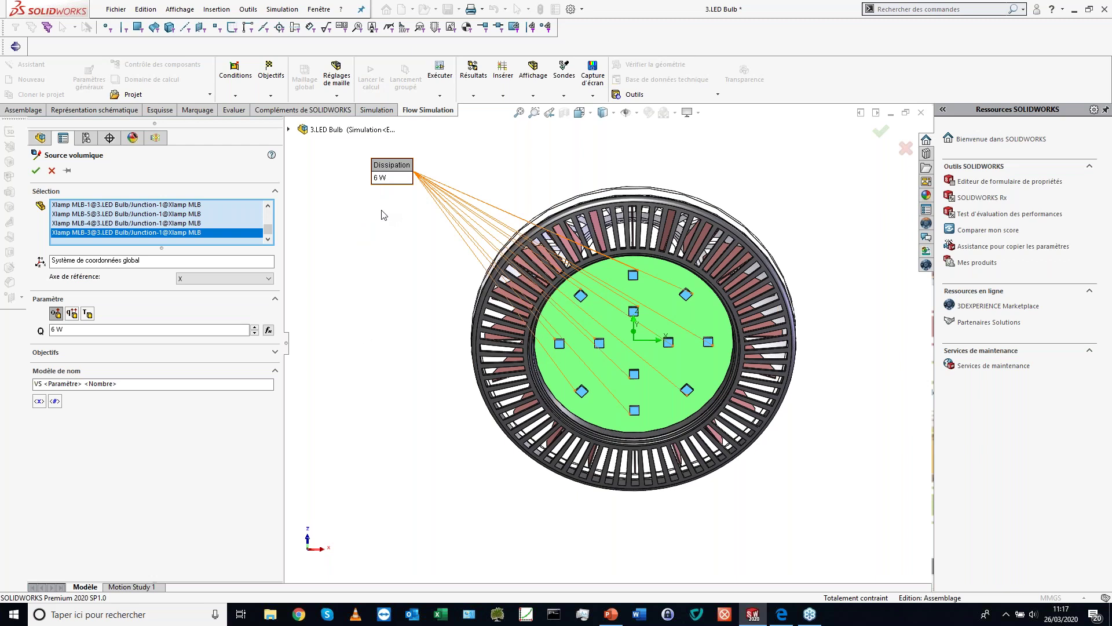
left_click(35, 172)
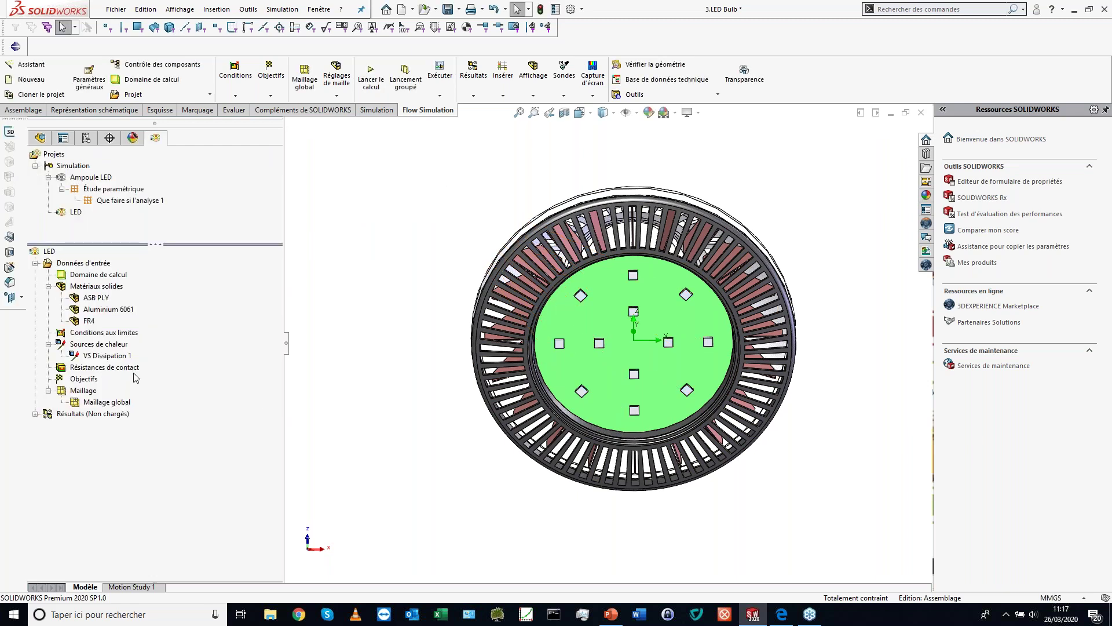
Step: Insert volume goals and select all twelve Xlamp MLB junction bodies as their components
middle_click_drag(458, 206, 452, 255)
right_click(84, 383)
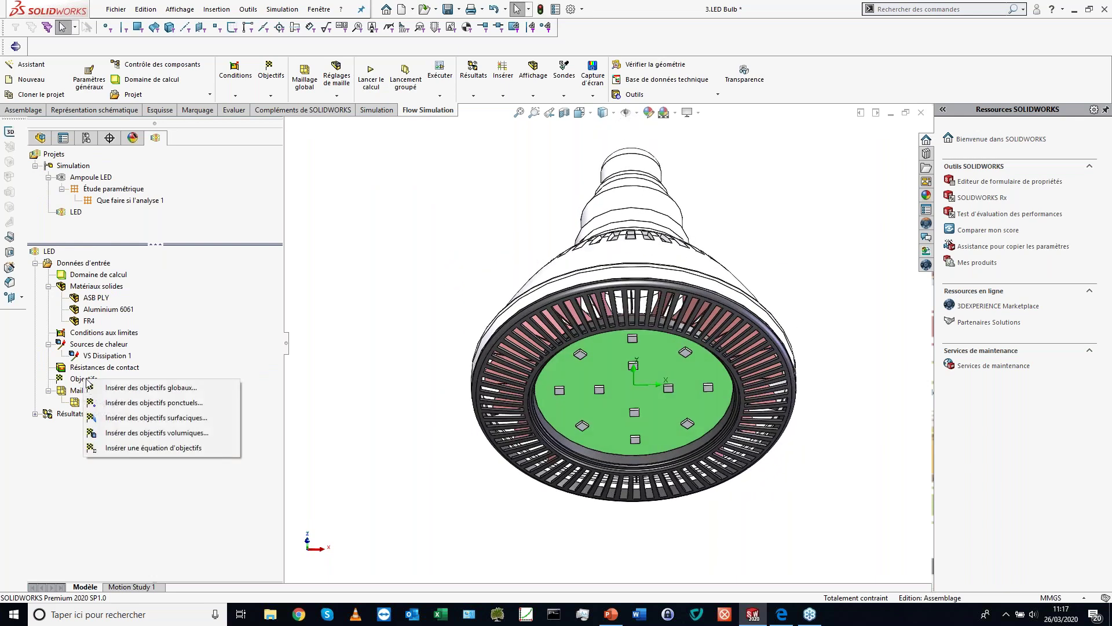
left_click(179, 434)
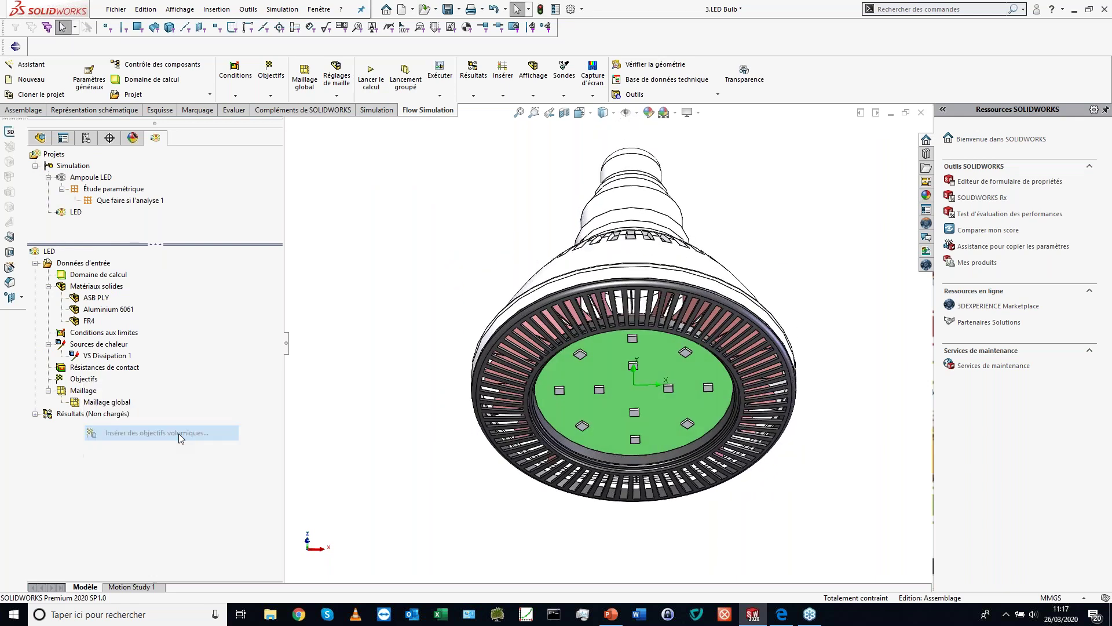
scroll(416, 256, "down", 1)
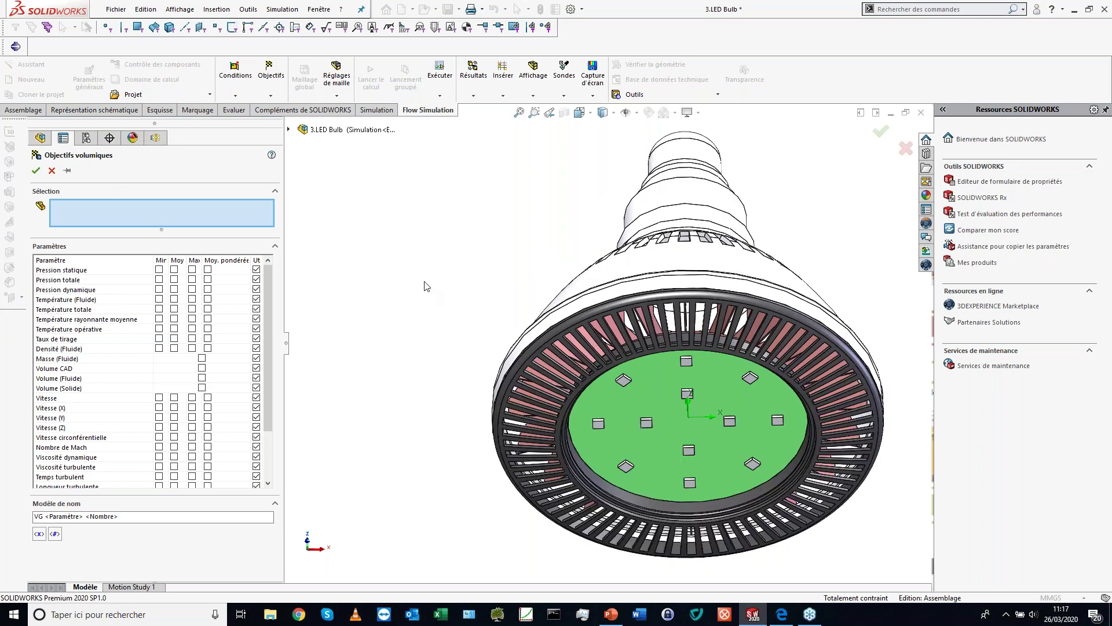
middle_click_drag(468, 279, 463, 249)
scroll(792, 402, "up", 1)
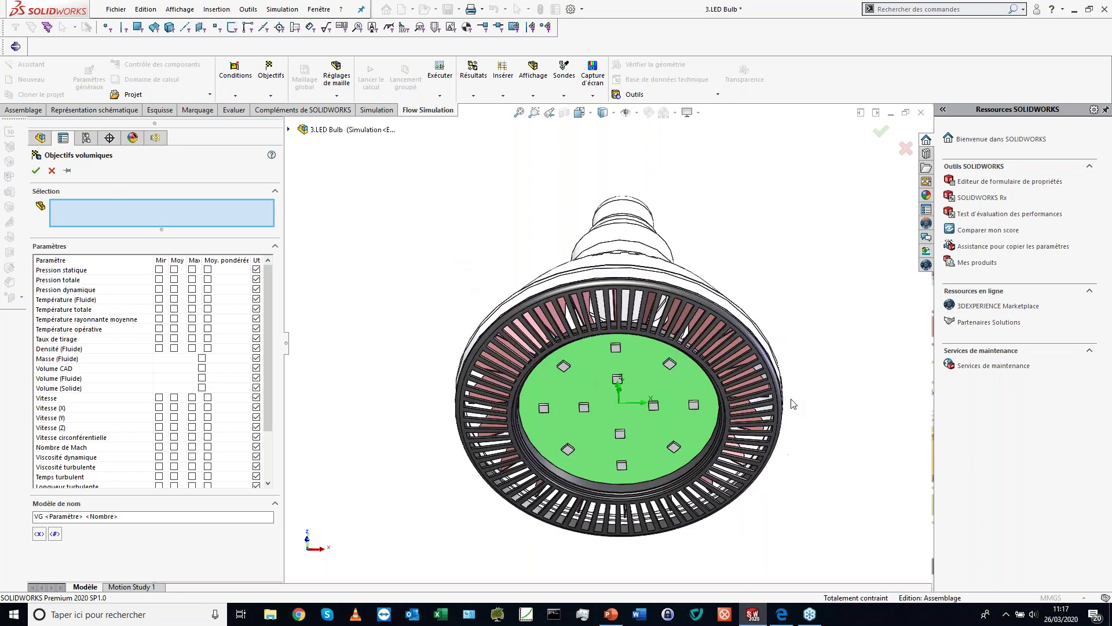
left_click(544, 408)
left_click(563, 366)
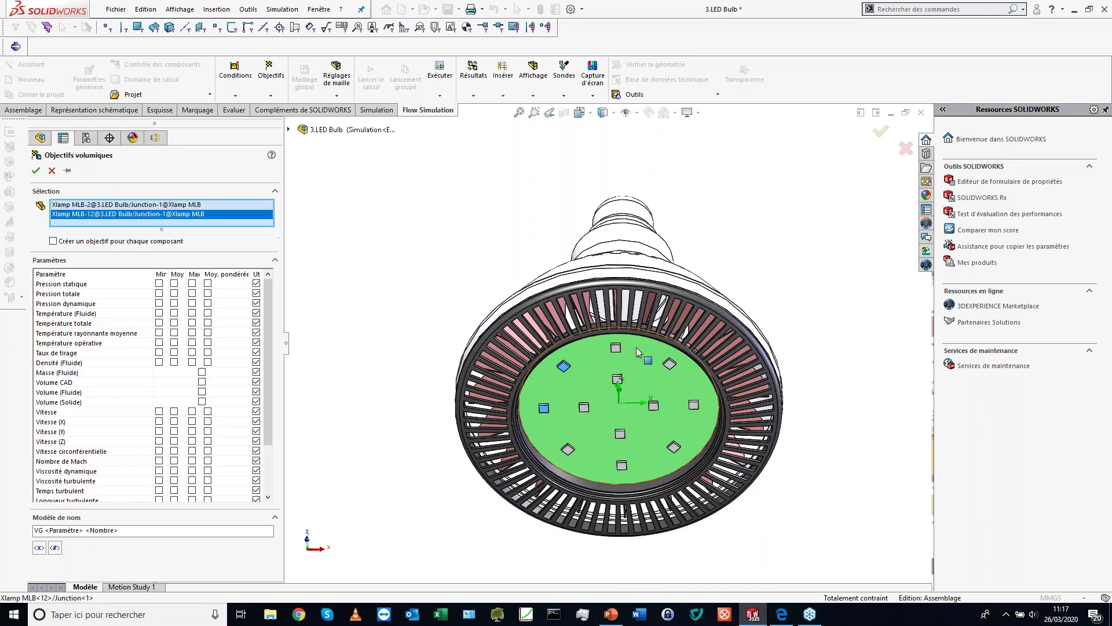
left_click(614, 349)
left_click(670, 364)
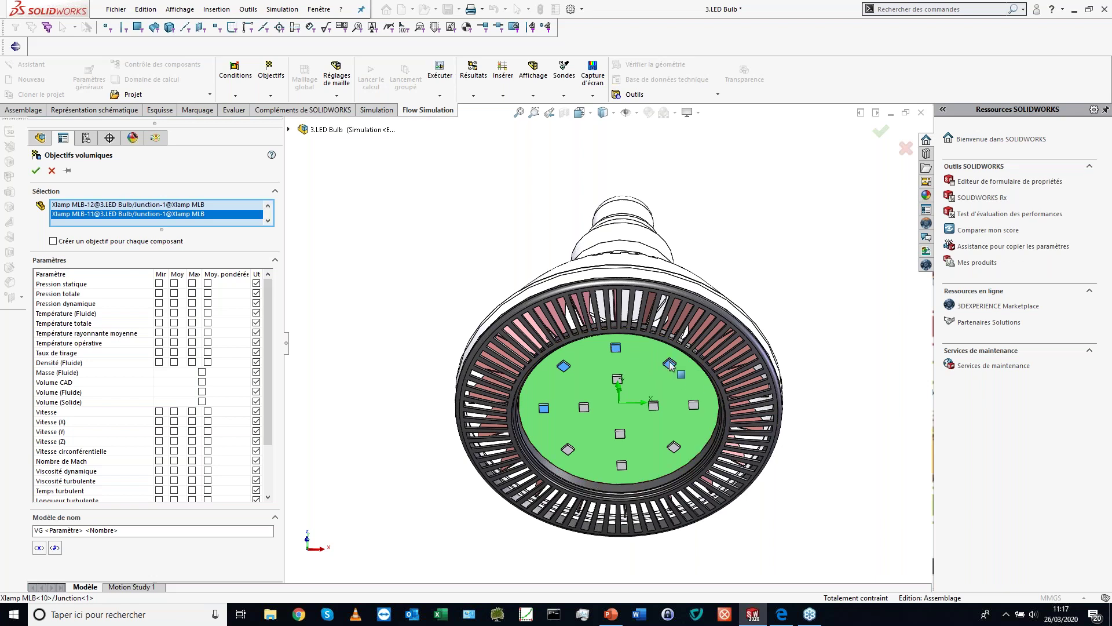
left_click(695, 406)
left_click(675, 447)
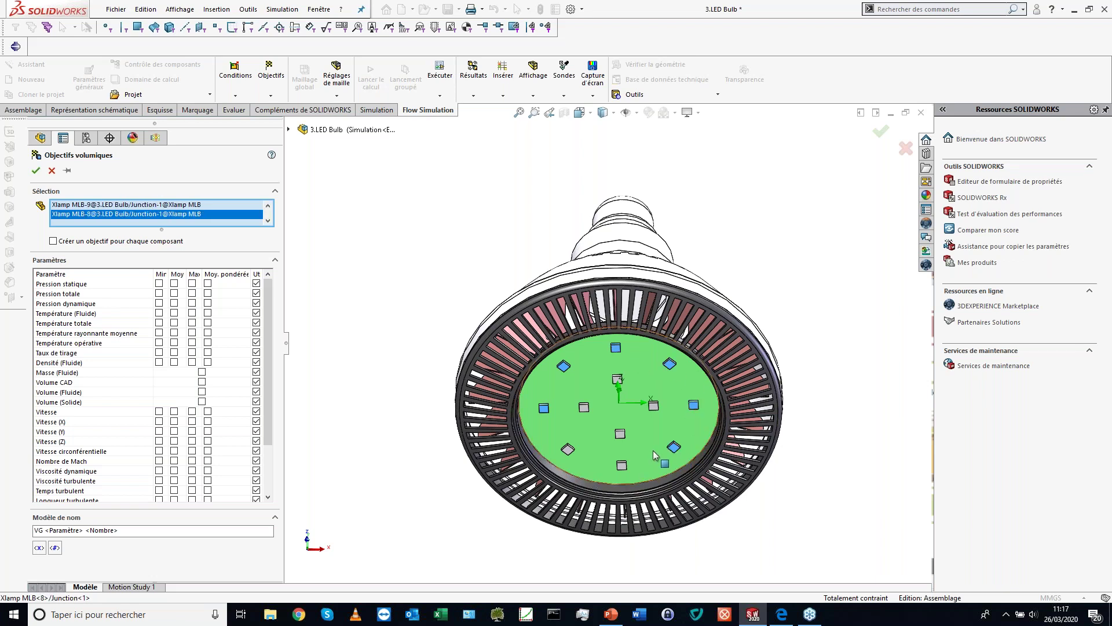
left_click(623, 466)
left_click(568, 449)
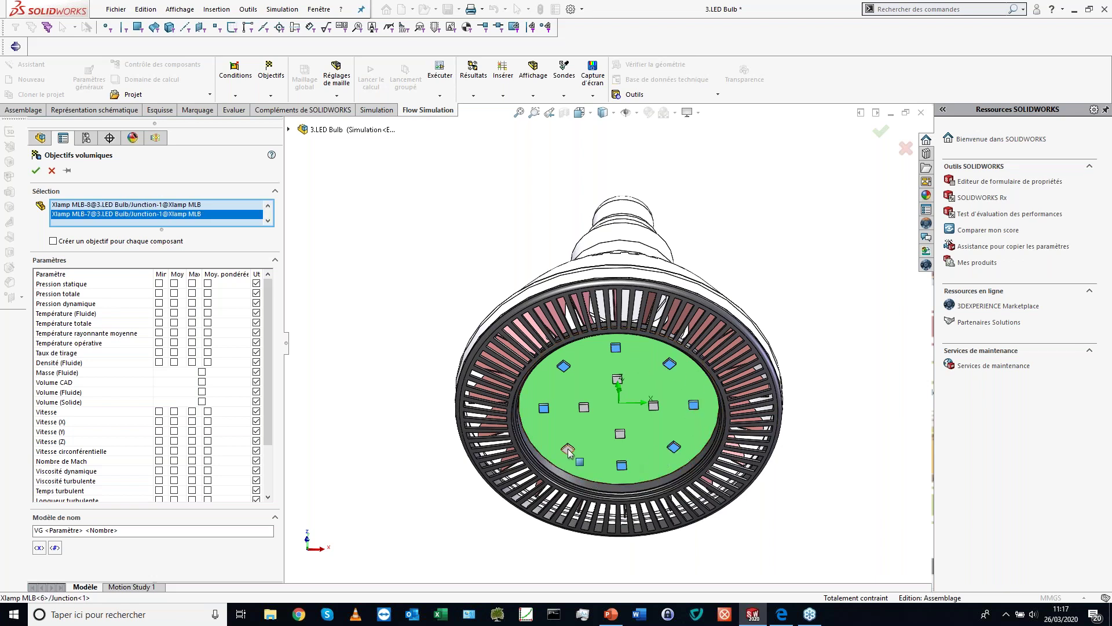
left_click(582, 408)
left_click(617, 380)
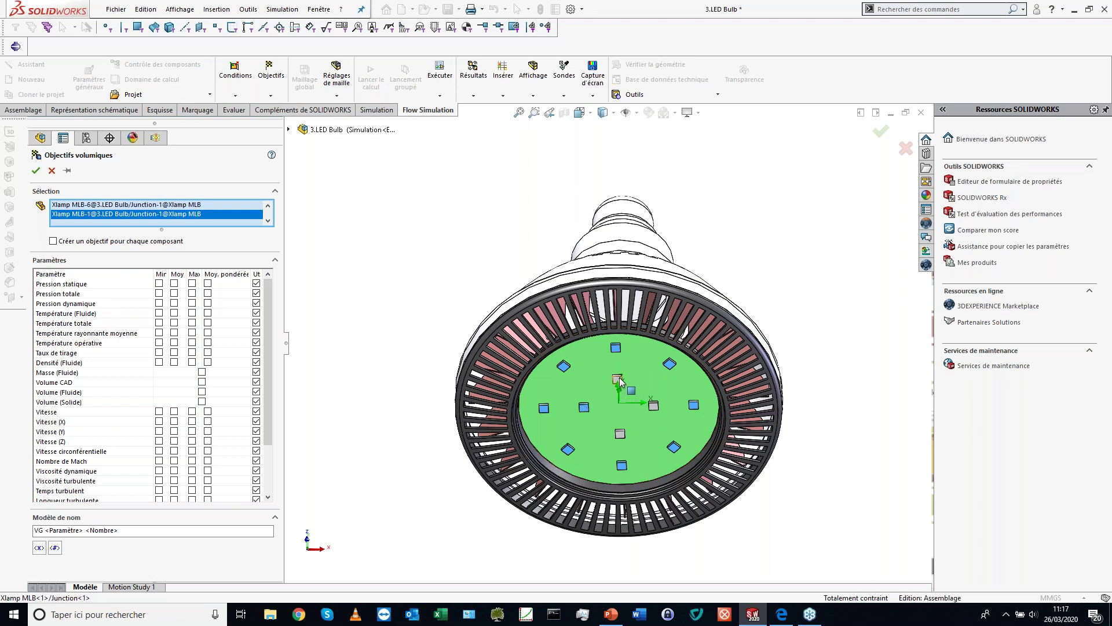
left_click(654, 408)
left_click(620, 436)
Step: Create a separate maximum solid temperature goal for each junction, with LED replacing the prefix and parameter in the name template
scroll(127, 472, "down", 3)
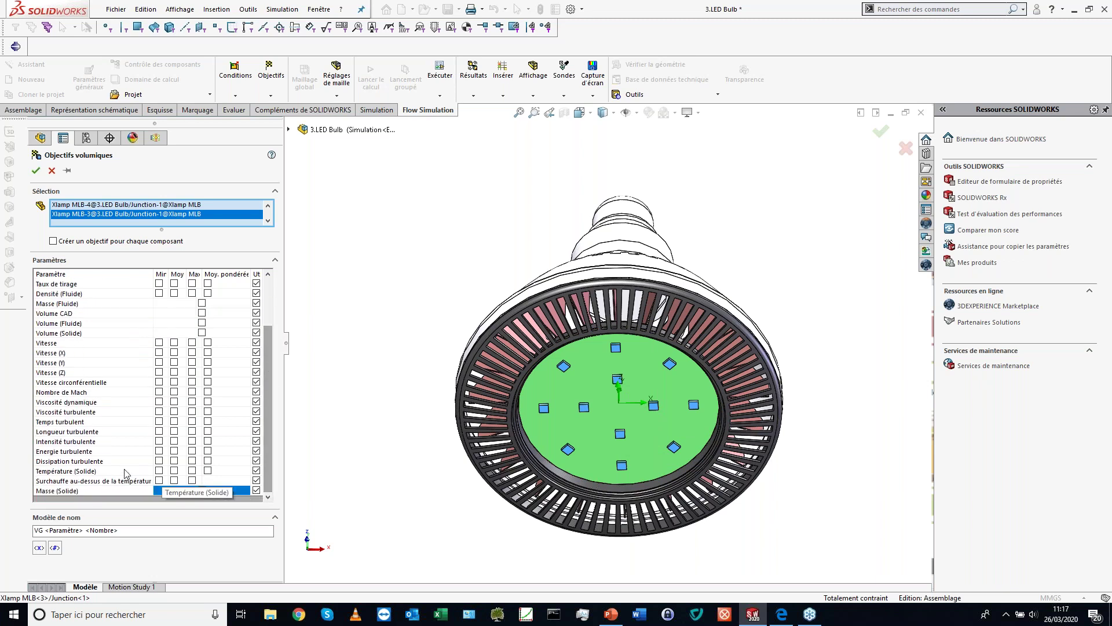
left_click(193, 471)
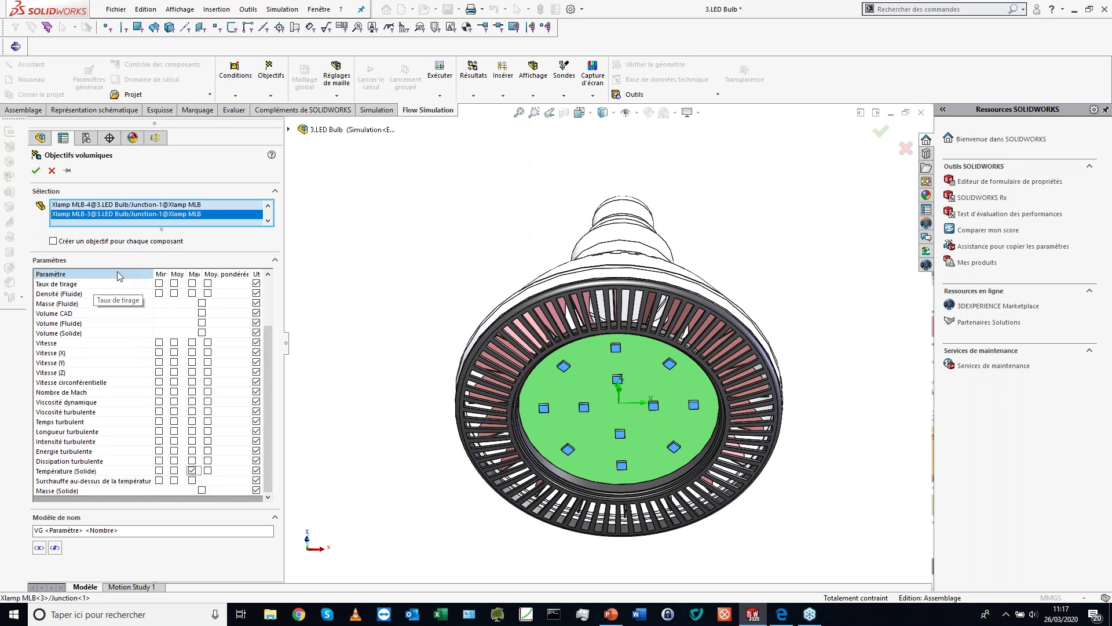
left_click(53, 241)
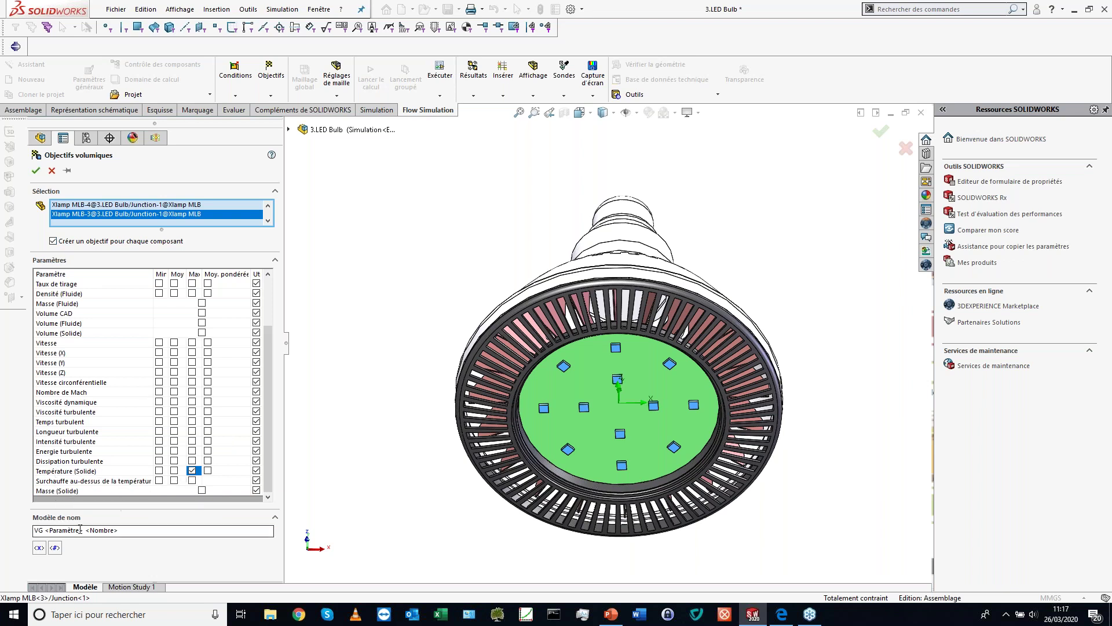
left_click_drag(80, 529, 12, 518)
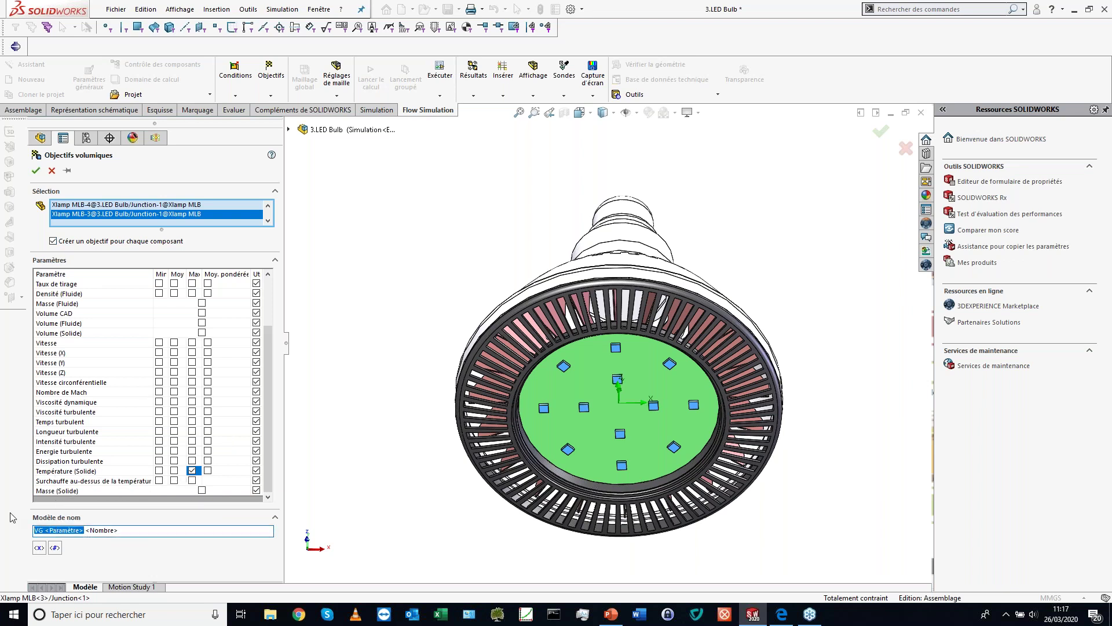
type("LED")
left_click(36, 170)
Step: Add a maximum solid temperature volume goal on the Heatsink Fins part, using the name template "Dissipateur <Nombre>"
right_click(75, 381)
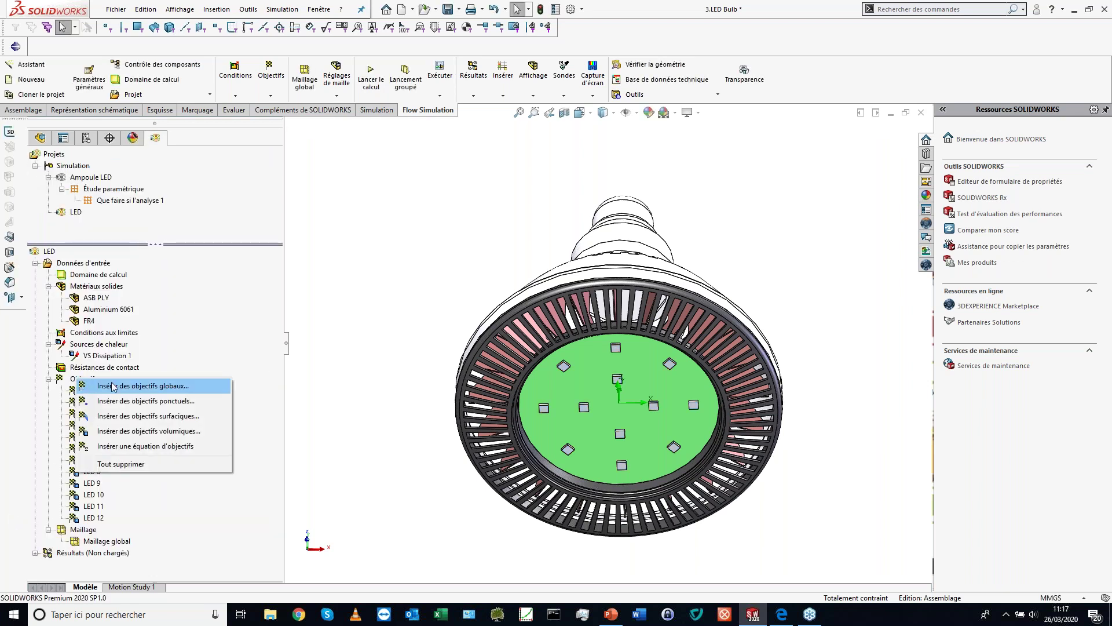
left_click(142, 431)
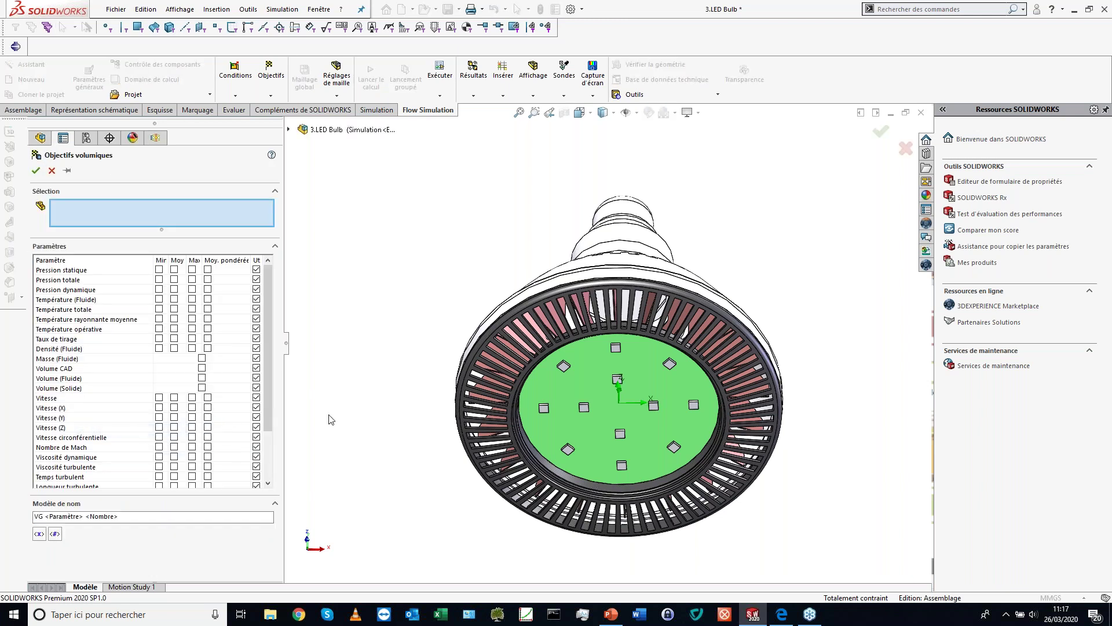
scroll(588, 327, "down", 4)
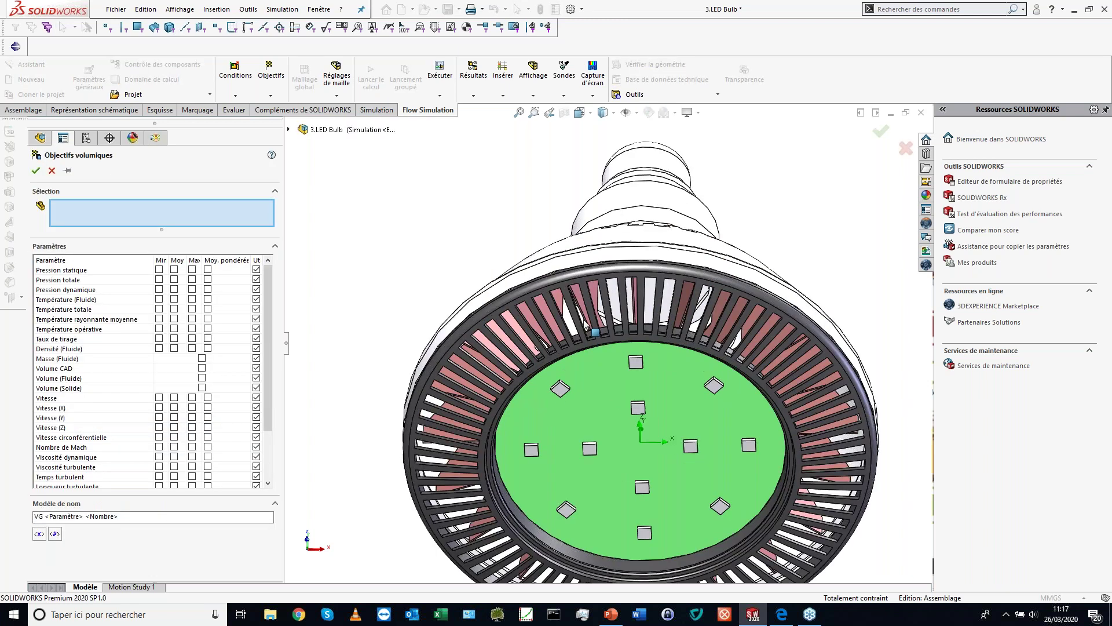
left_click(600, 292)
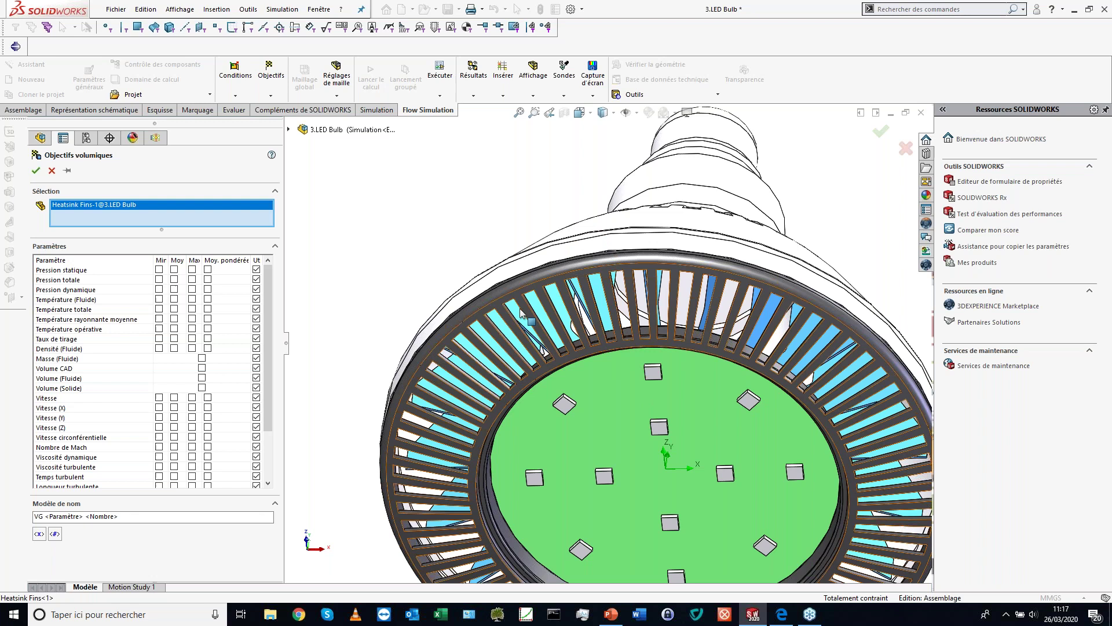
scroll(269, 405, "down", 3)
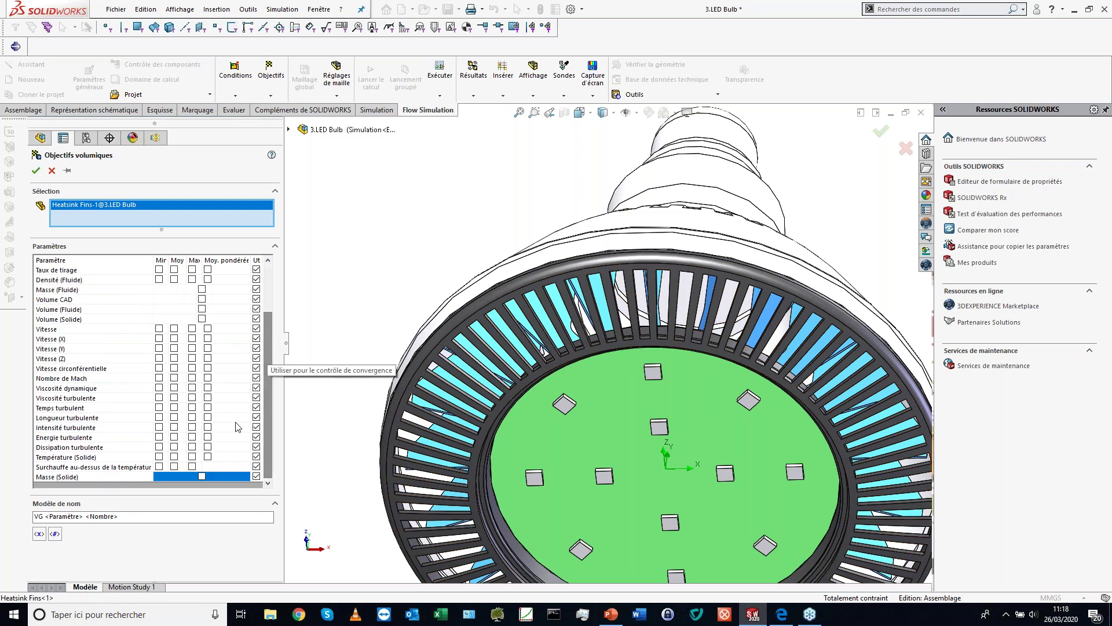
left_click(191, 456)
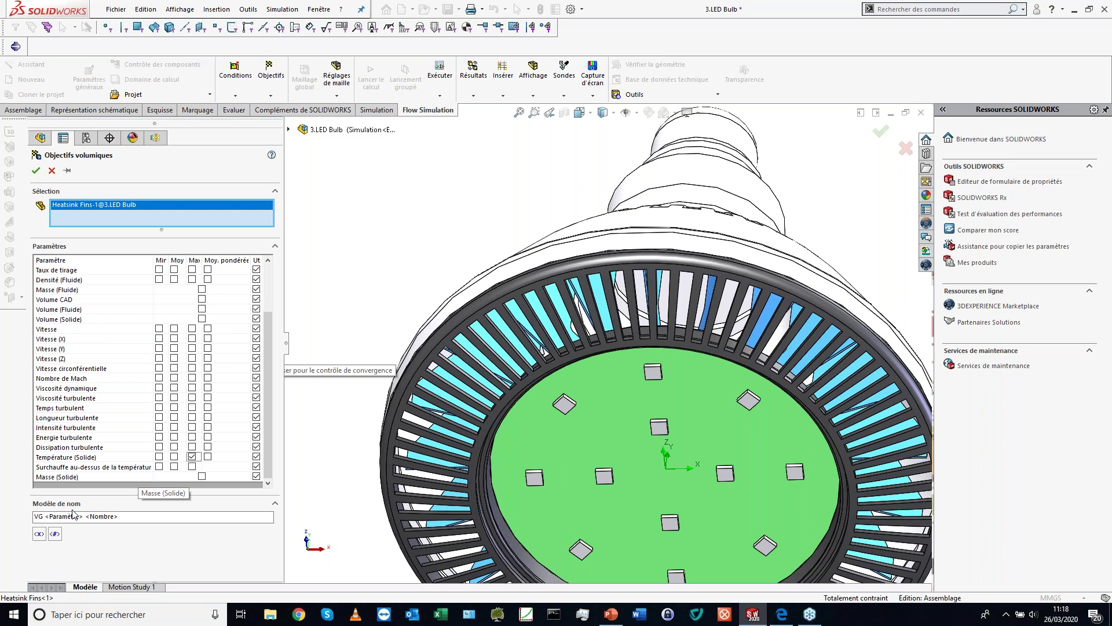
left_click_drag(85, 516, 22, 514)
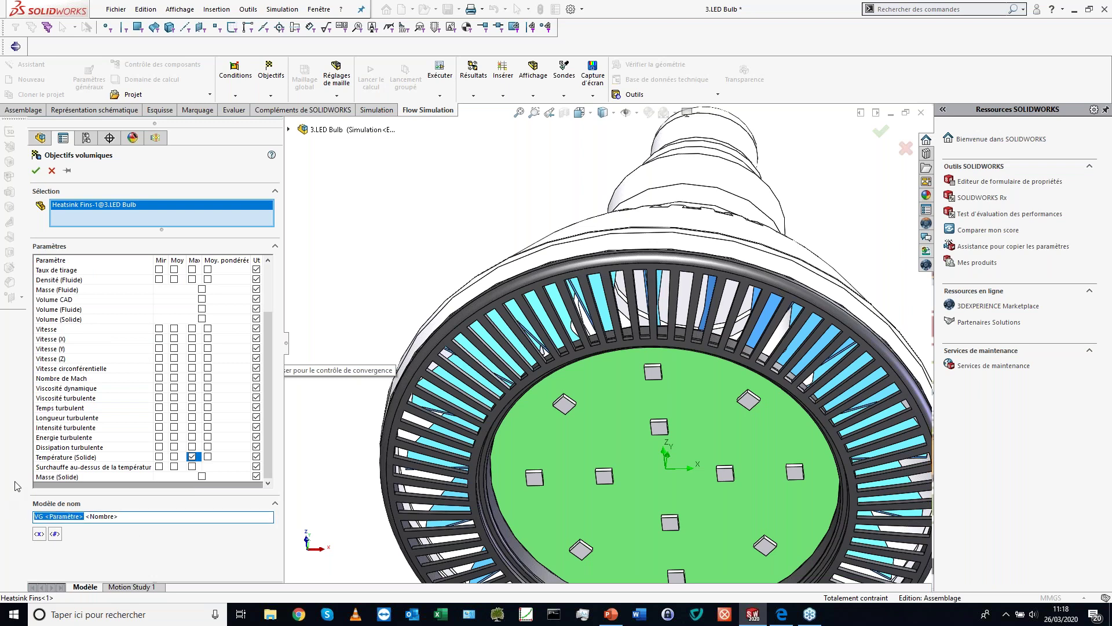
key("BackSpace")
type("DI")
type("ssipateur")
left_click(35, 171)
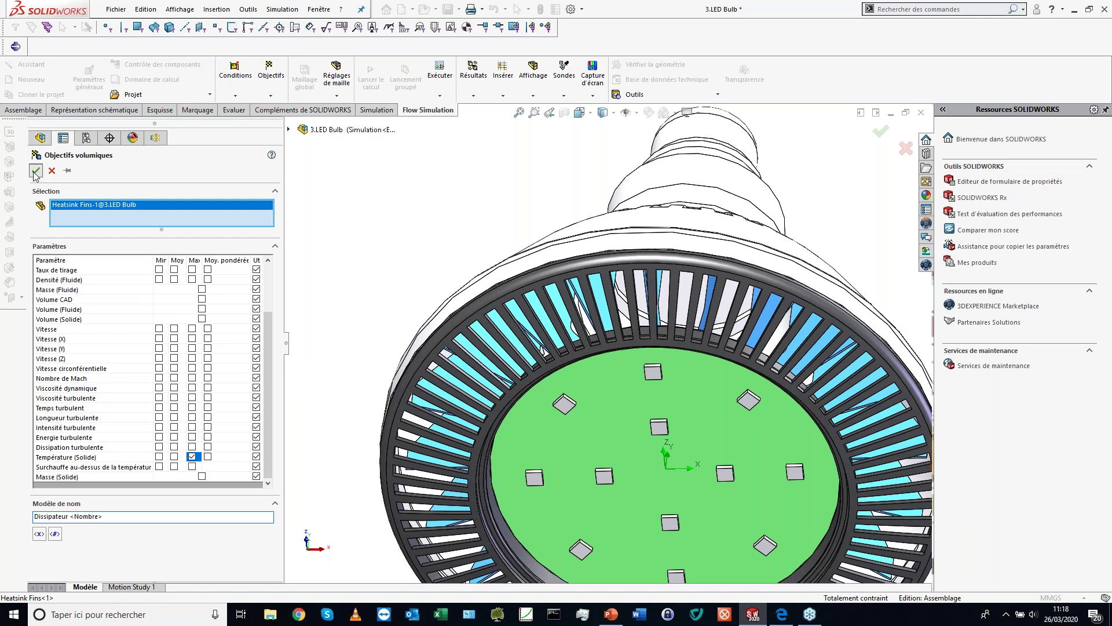
Step: Add a maximum solid temperature volume goal on the MCPCB board, using the name template "PCB <Nombre>"
right_click(74, 380)
left_click(129, 432)
left_click(590, 444)
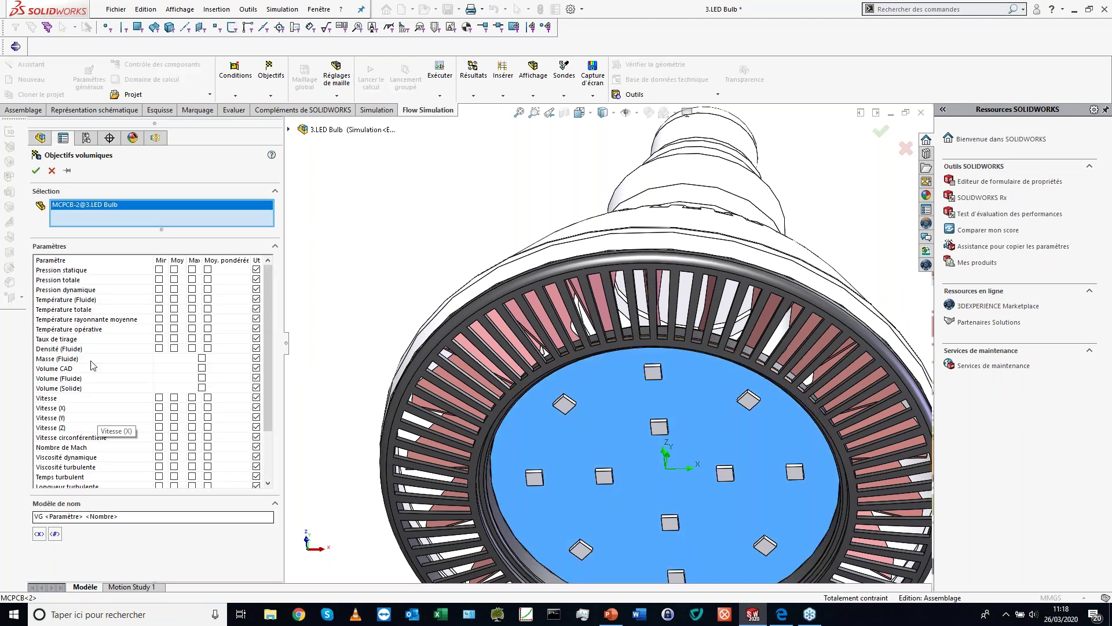
scroll(182, 411, "down", 5)
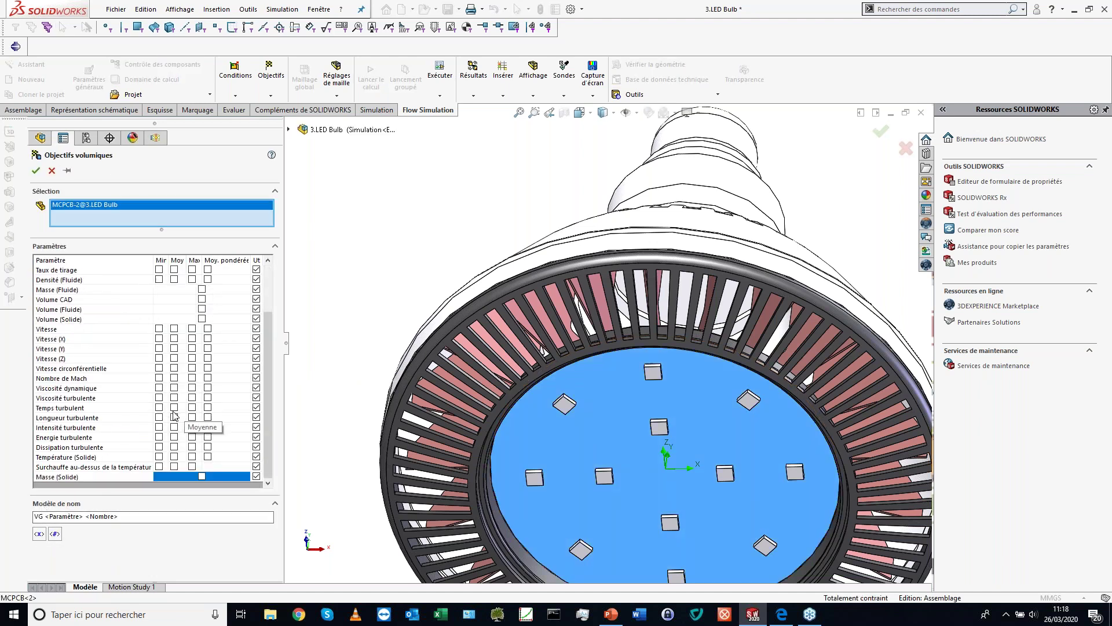
left_click(191, 456)
left_click_drag(84, 516, 6, 515)
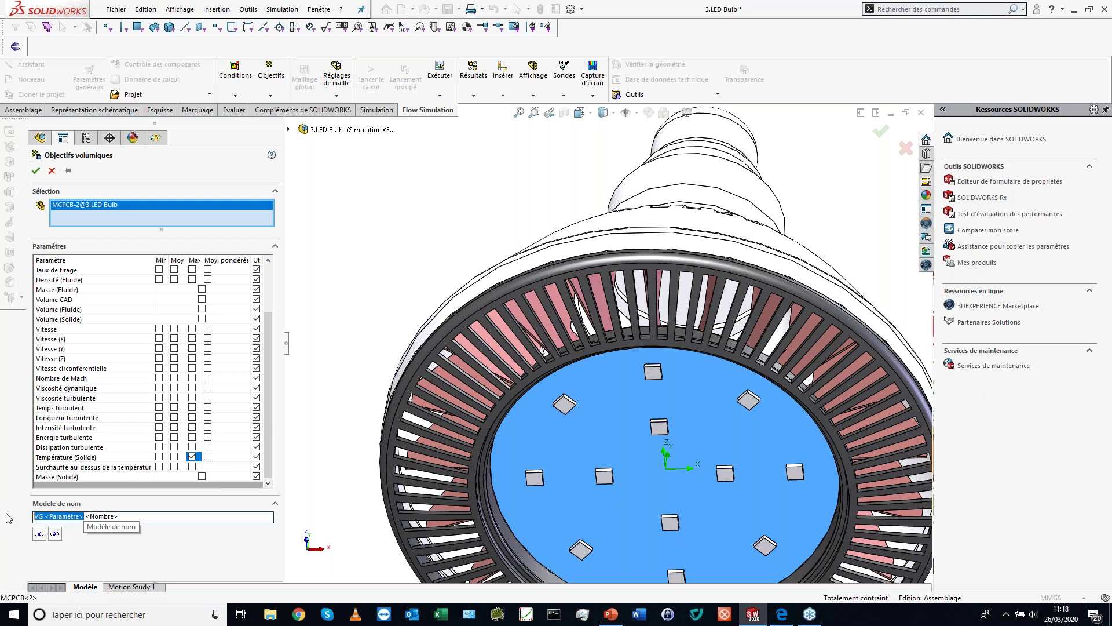
type("PCB")
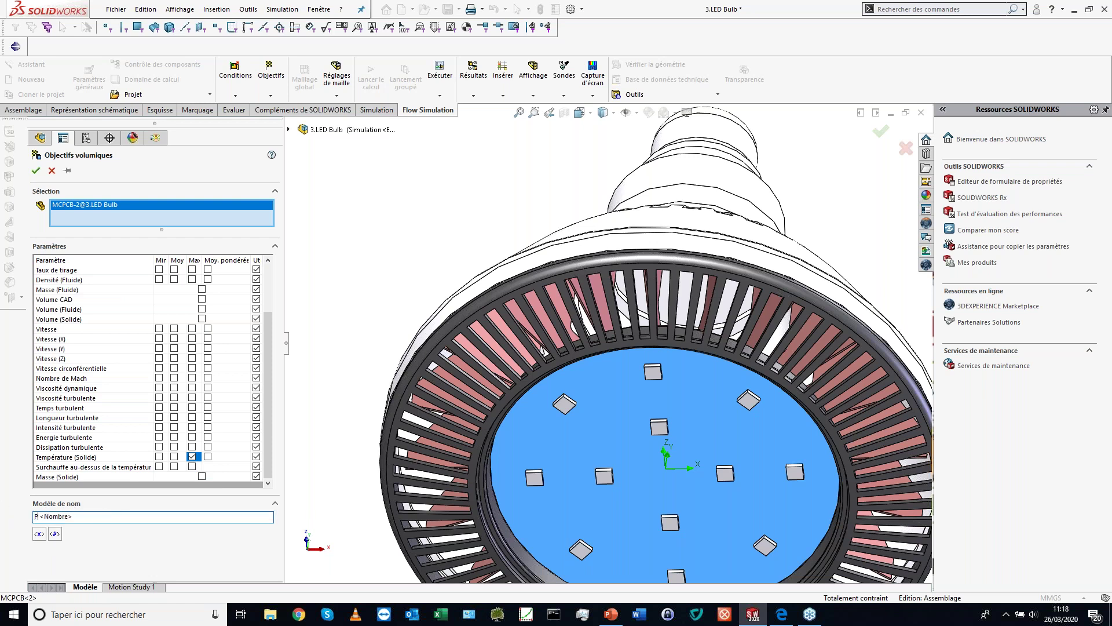
left_click(36, 170)
scroll(639, 304, "up", 5)
middle_click_drag(640, 307, 630, 462)
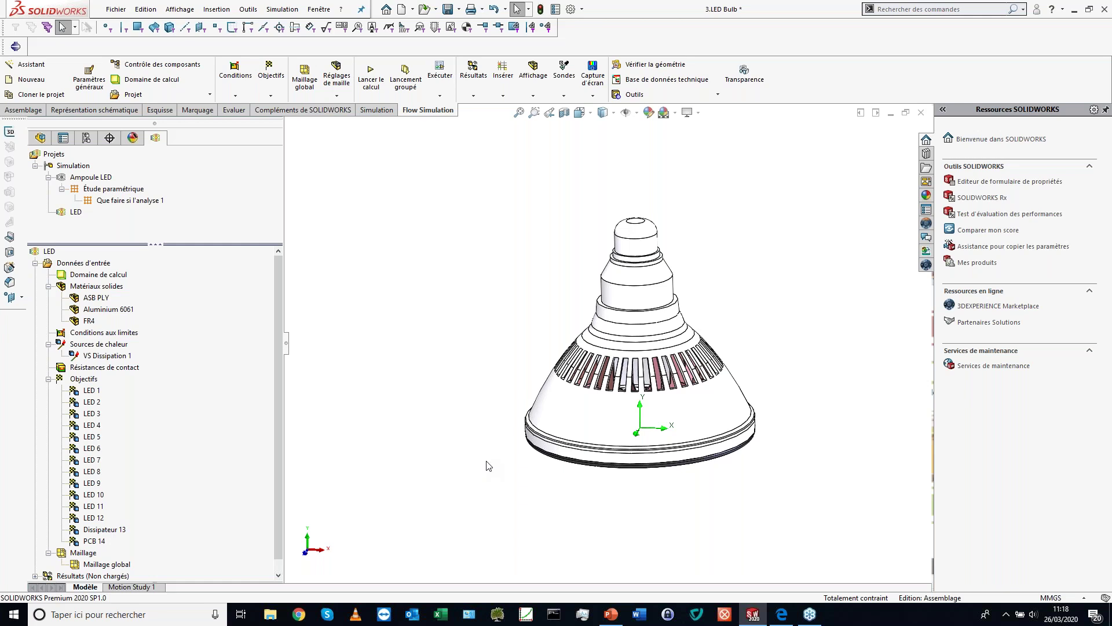
Step: Edit the global mesh's automatic settings, using initial mesh level 2 and a minimum gap size of 0.0002 m
right_click(114, 565)
left_click(167, 573)
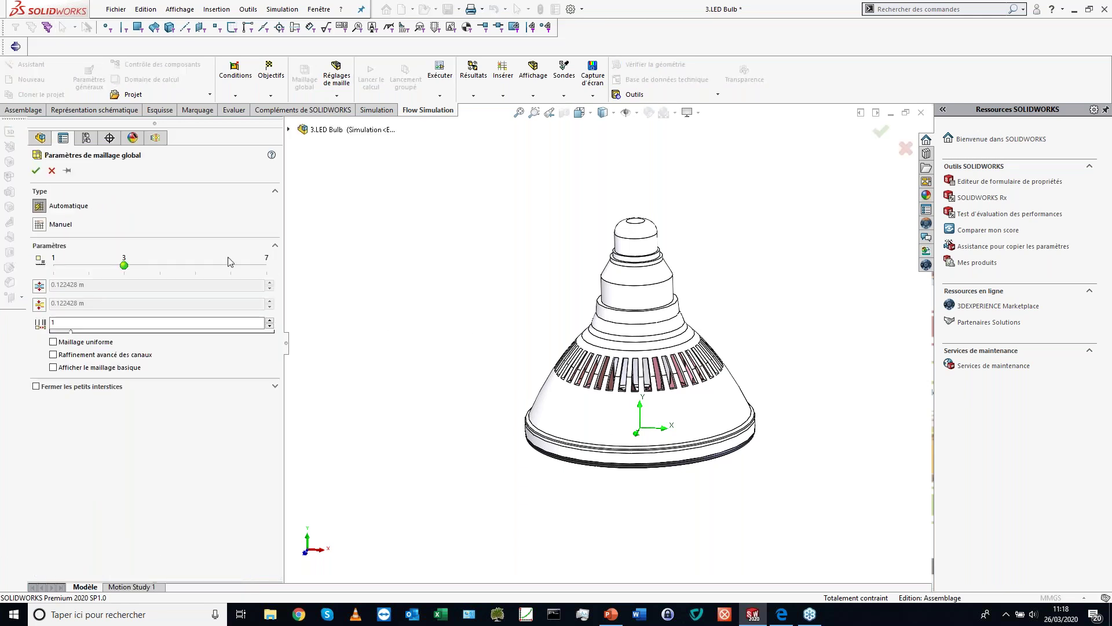
left_click_drag(119, 266, 100, 270)
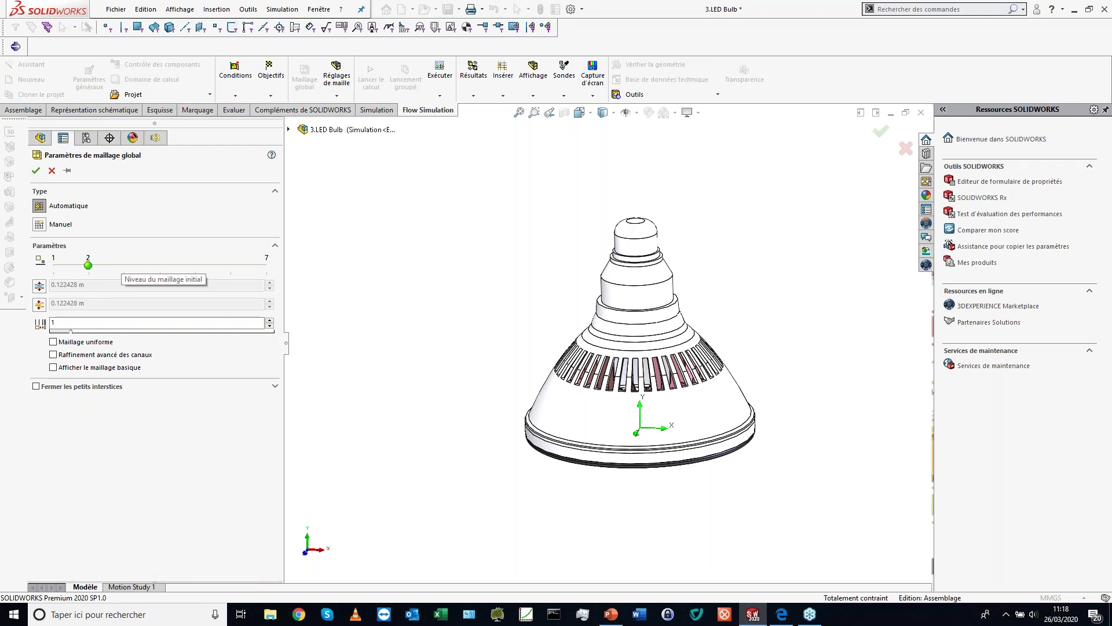
left_click(39, 304)
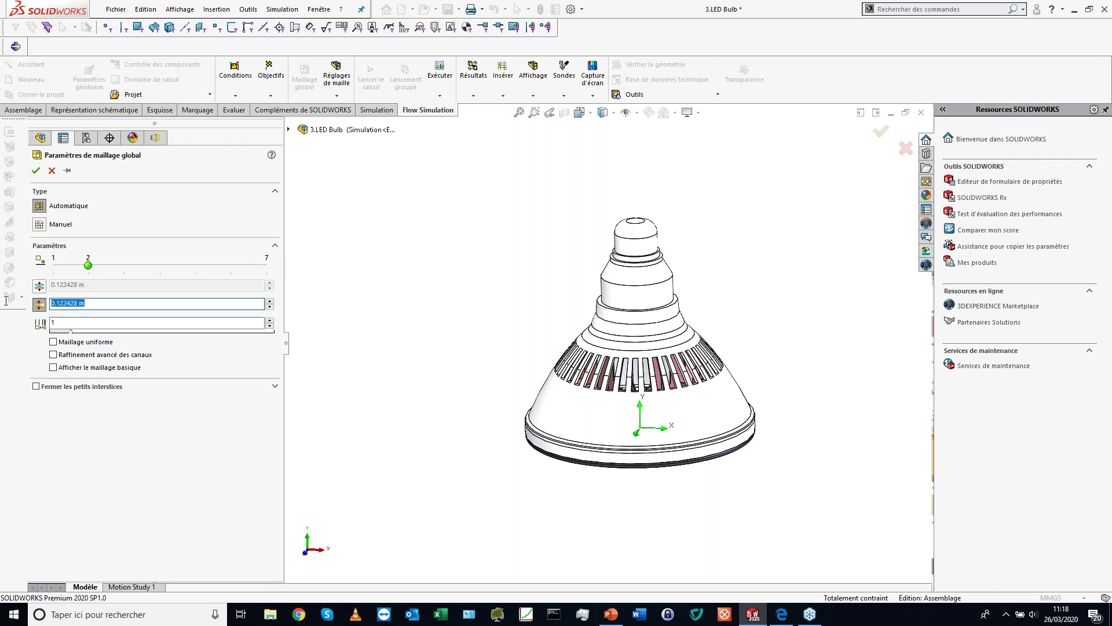
type("000")
left_click(371, 346)
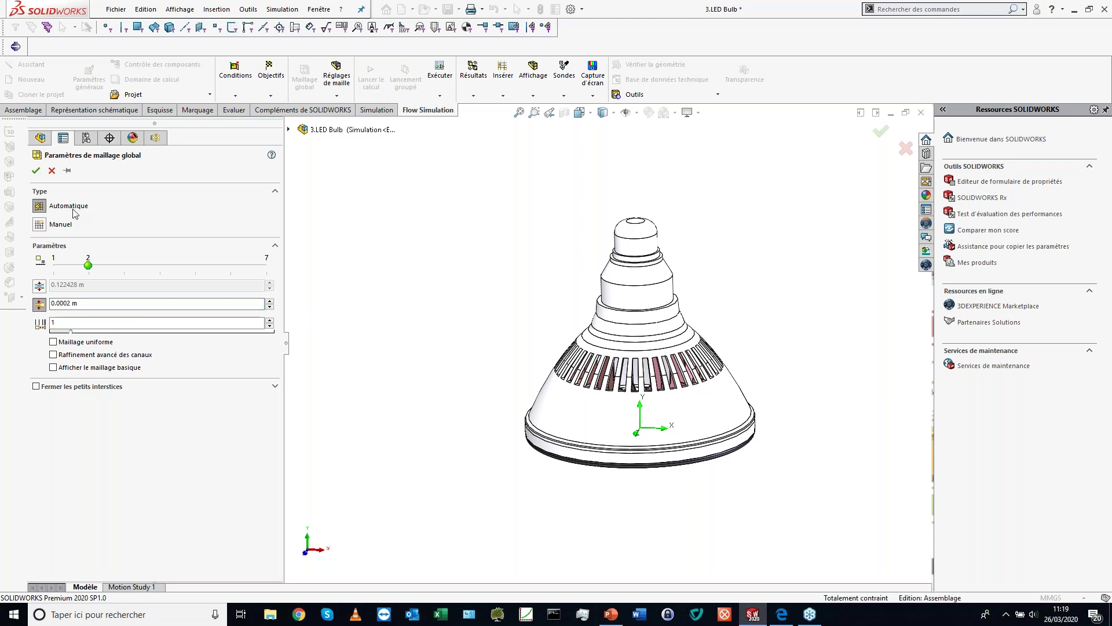
Step: Switch the global mesh type to manual and accept the mesh settings
left_click(39, 225)
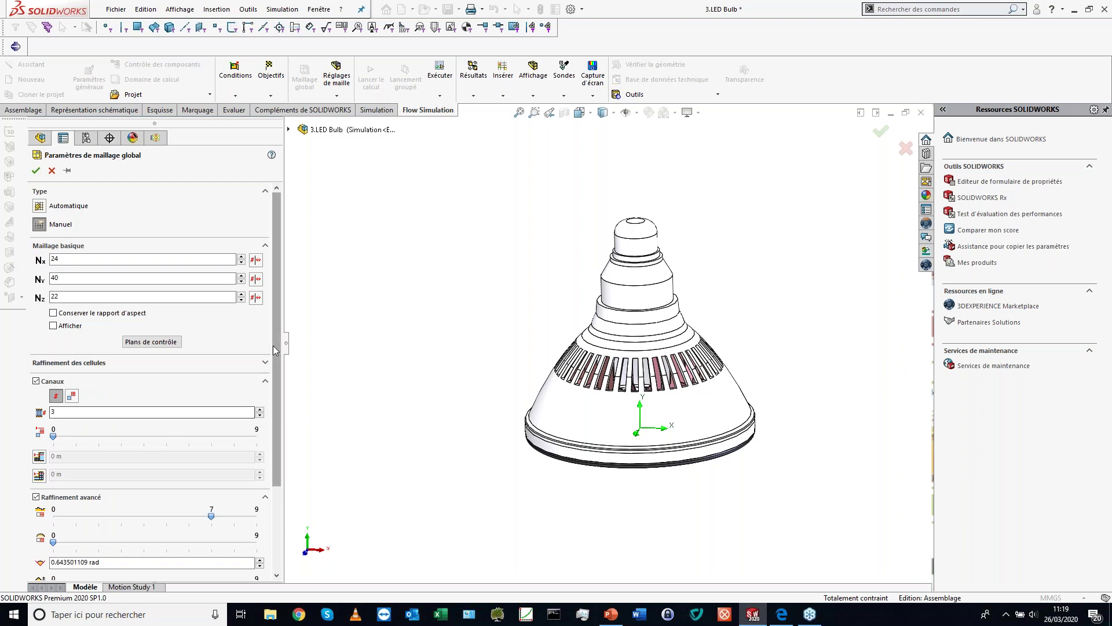
scroll(281, 386, "down", 1)
scroll(281, 386, "up", 1)
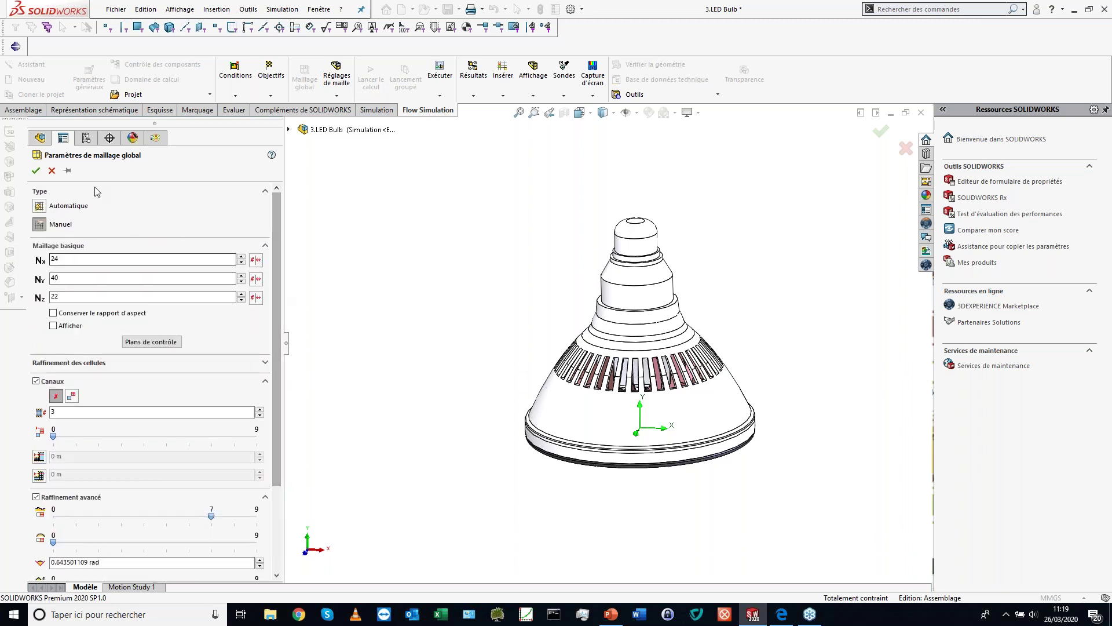
left_click(34, 171)
Step: Run a new calculation of the LED project on this computer using all cores, and bring up the solver window
scroll(539, 375, "down", 5)
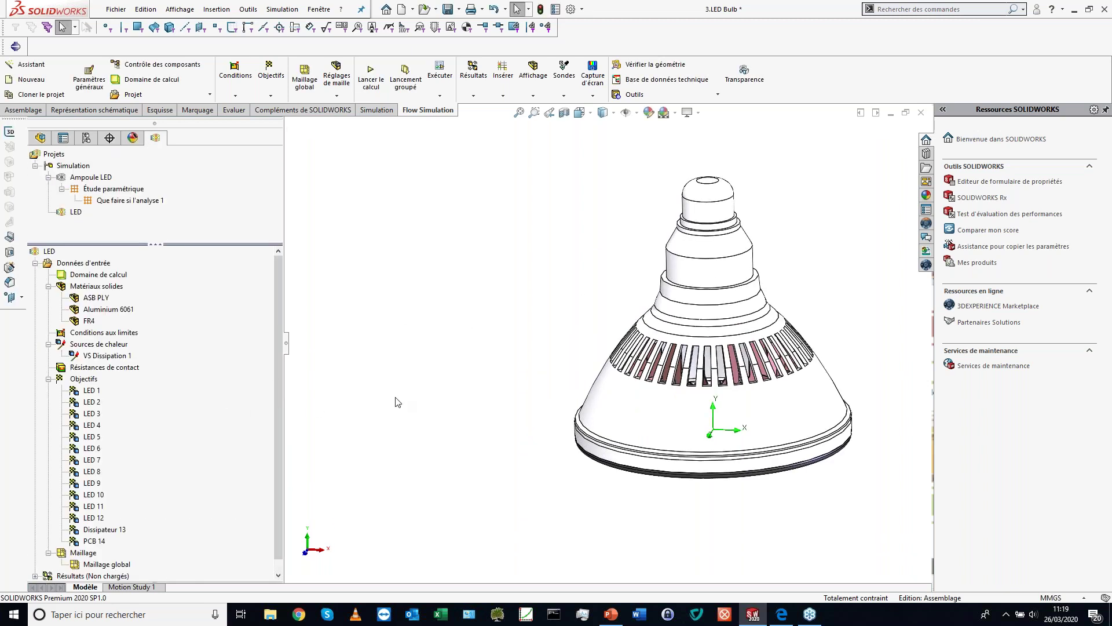
scroll(701, 356, "up", 5)
key("ctrl+1")
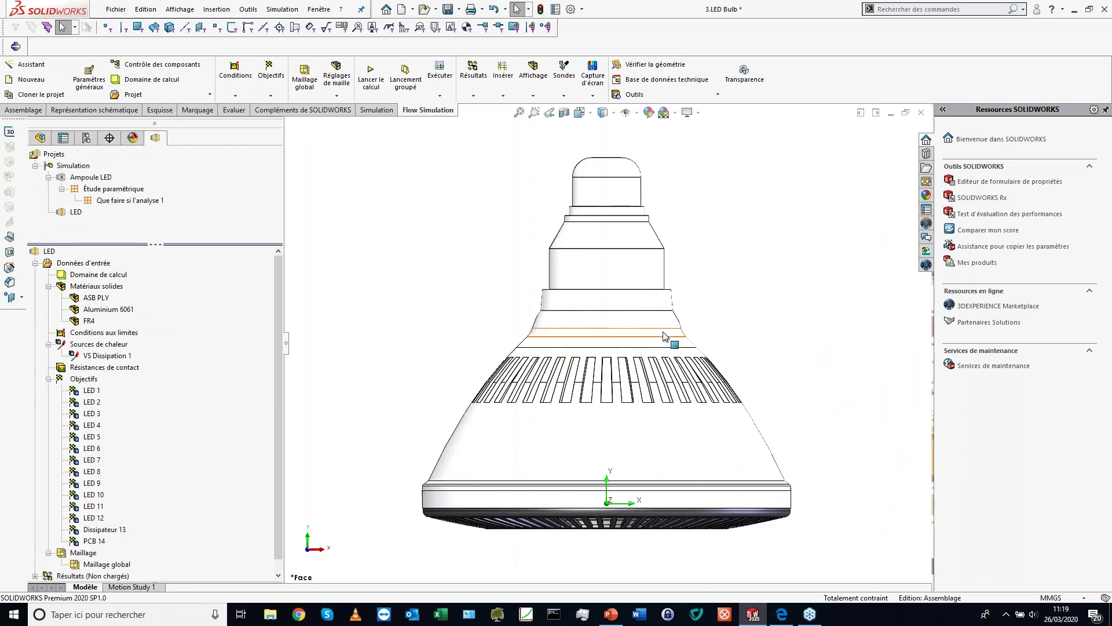
left_click_drag(279, 396, 279, 438)
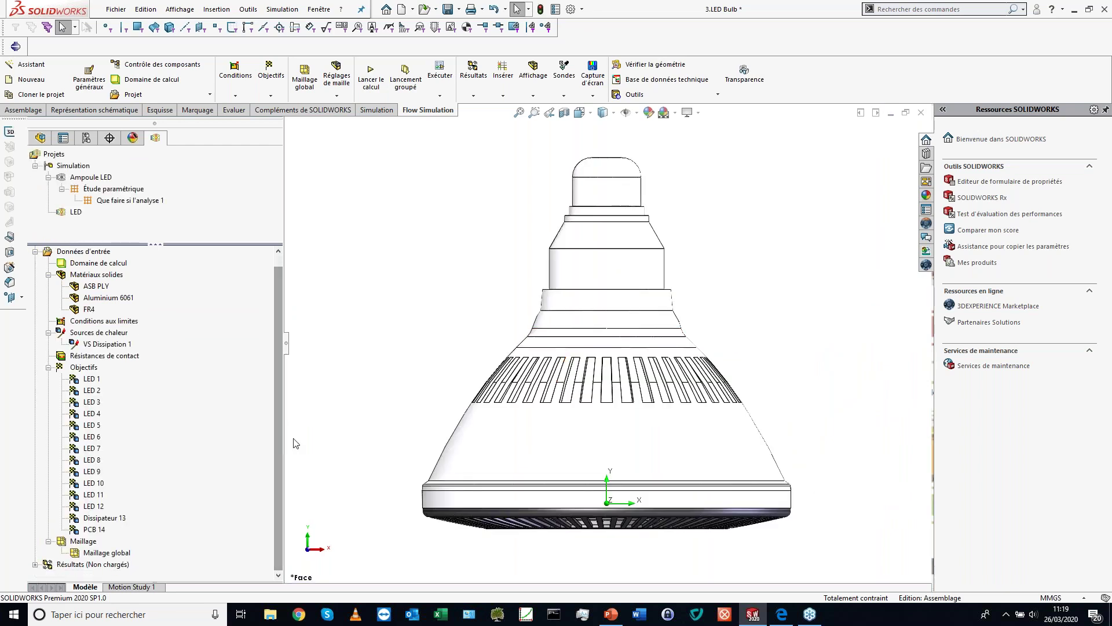
left_click(380, 95)
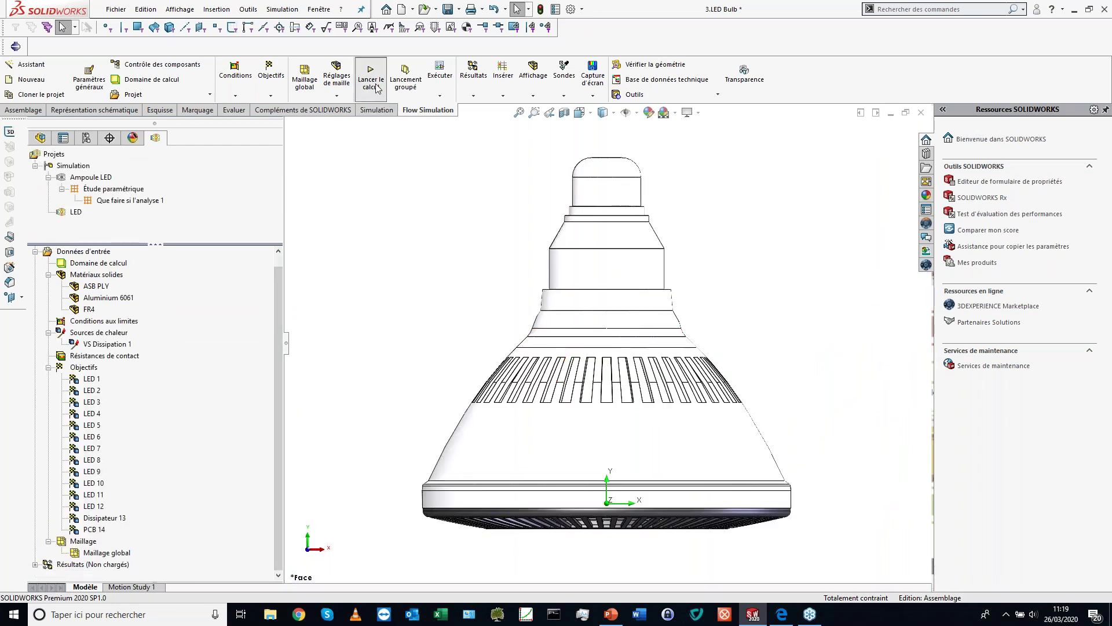
left_click_drag(439, 212, 378, 202)
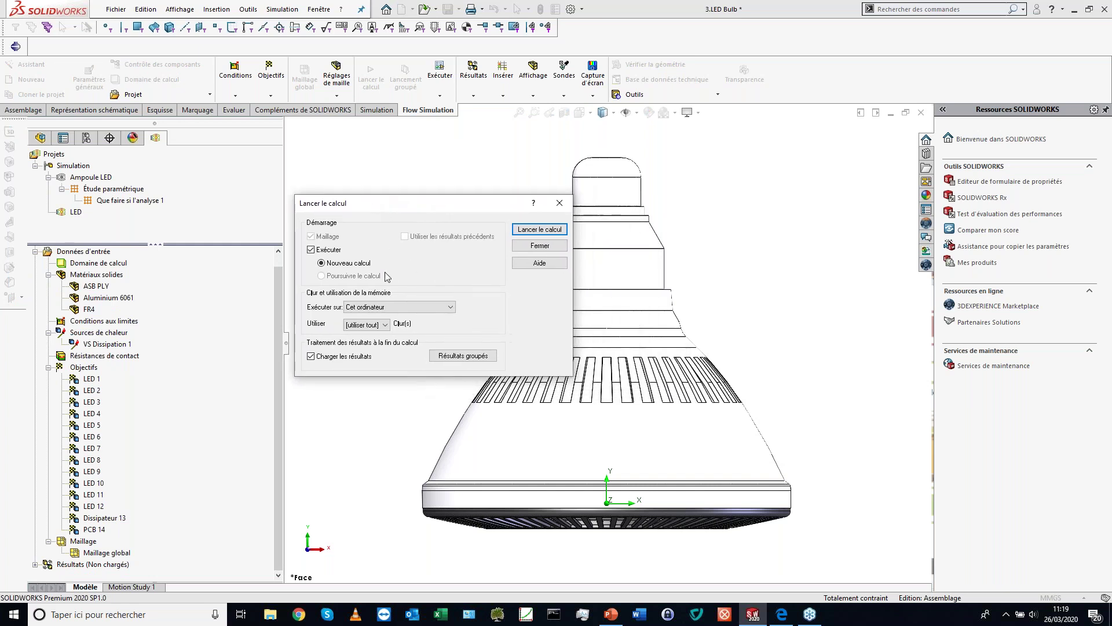
left_click(414, 311)
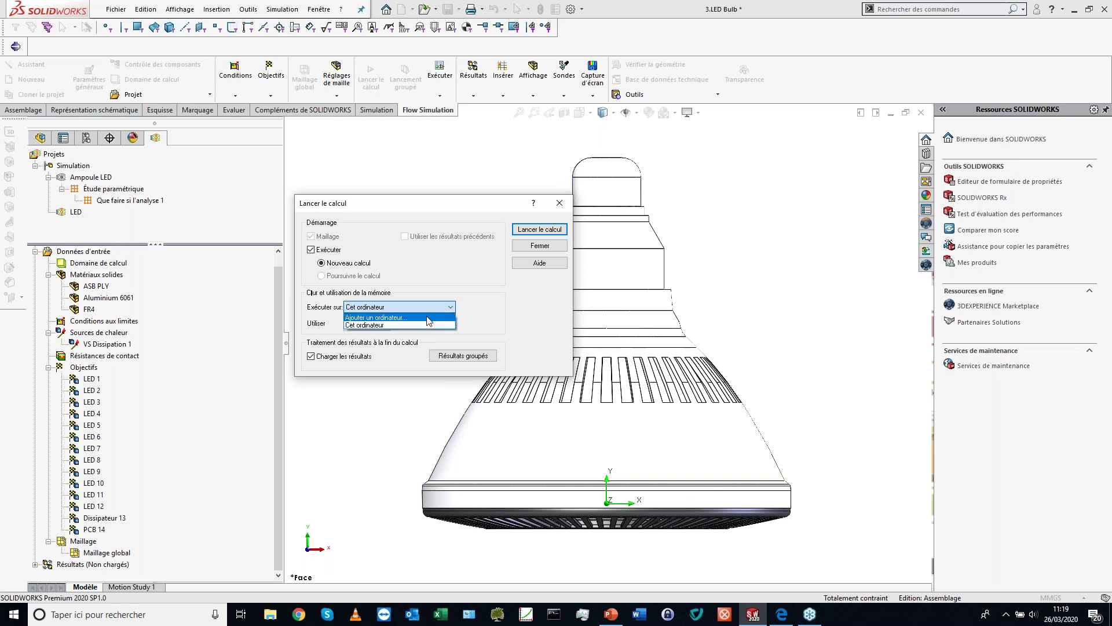
left_click(538, 232)
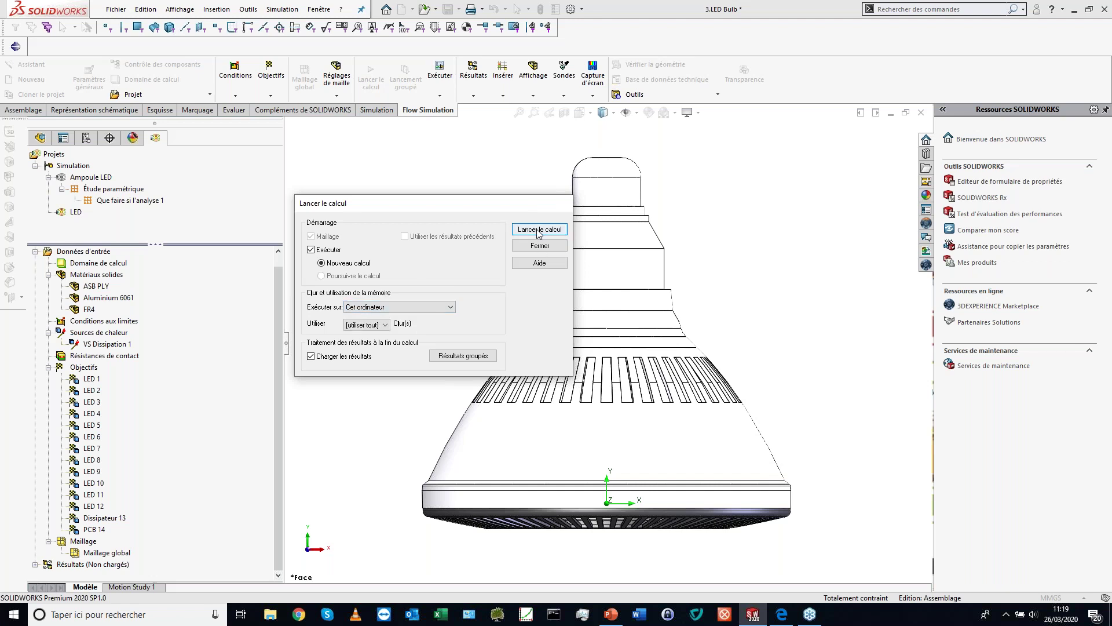
left_click(538, 230)
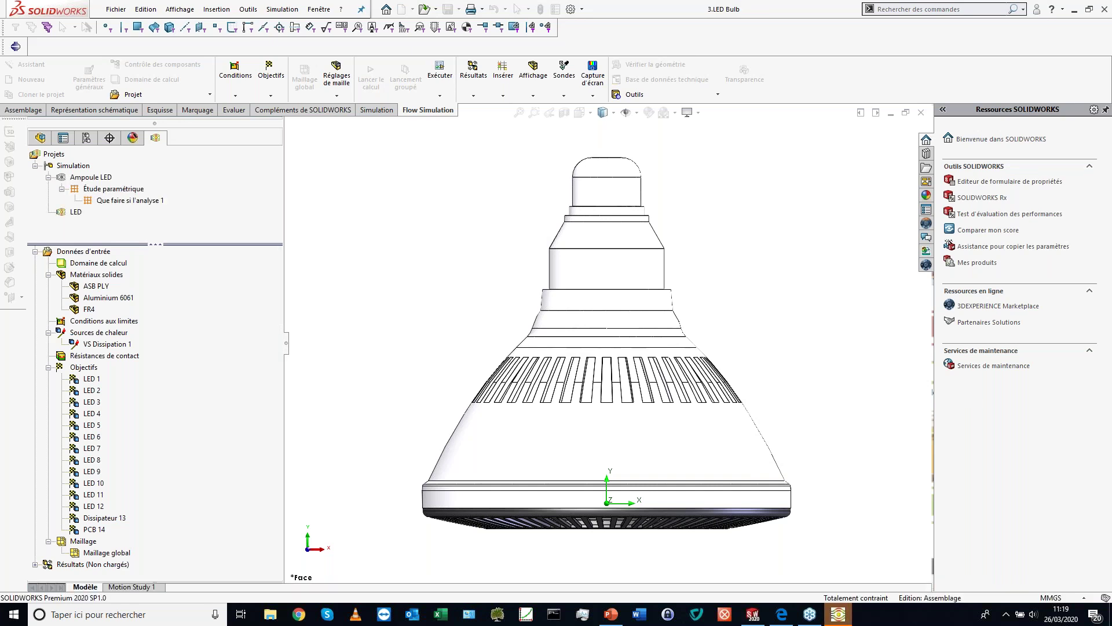
left_click(838, 616)
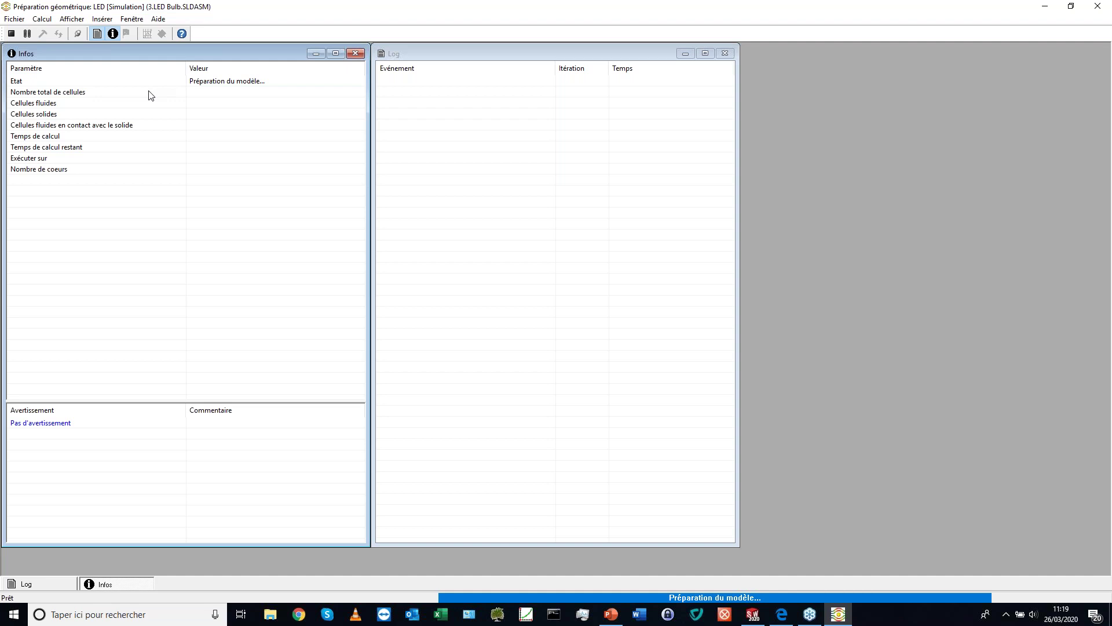
Step: Examine the total, fluid, solid and fluid-solid contact cell counts while the mesh is generated
left_click(141, 95)
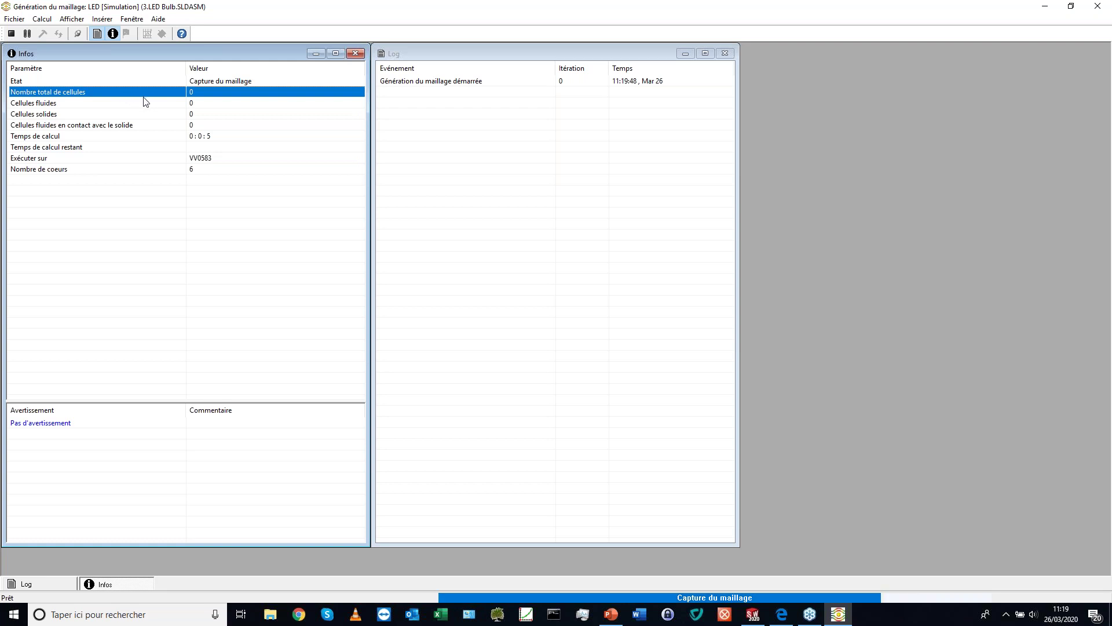
left_click(80, 108)
left_click(73, 125)
left_click(75, 111)
left_click(75, 105)
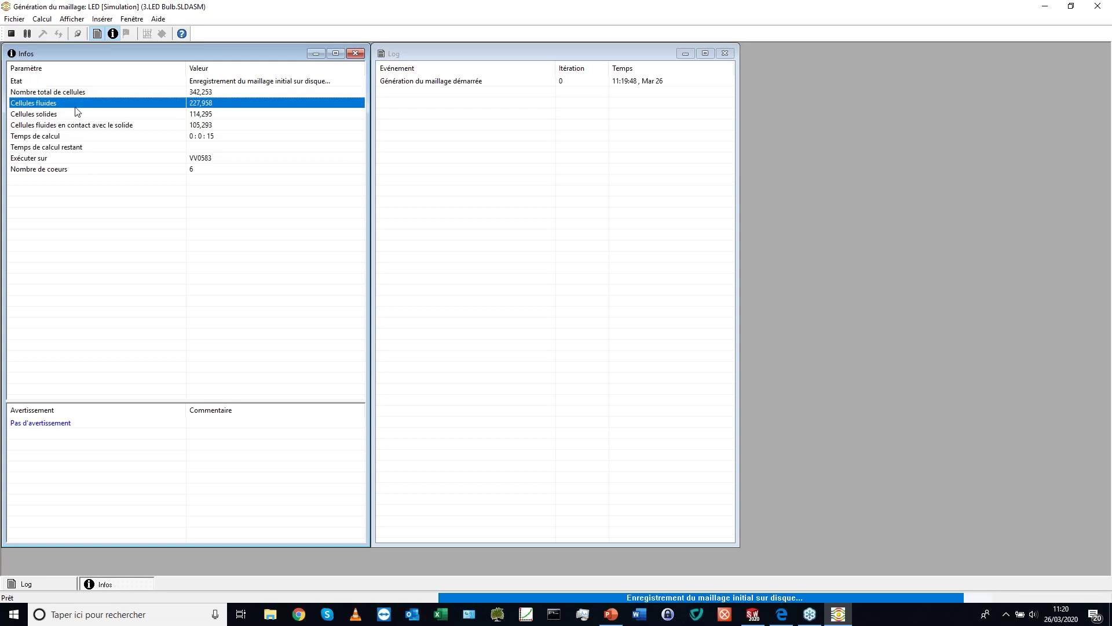
left_click(76, 125)
left_click(81, 115)
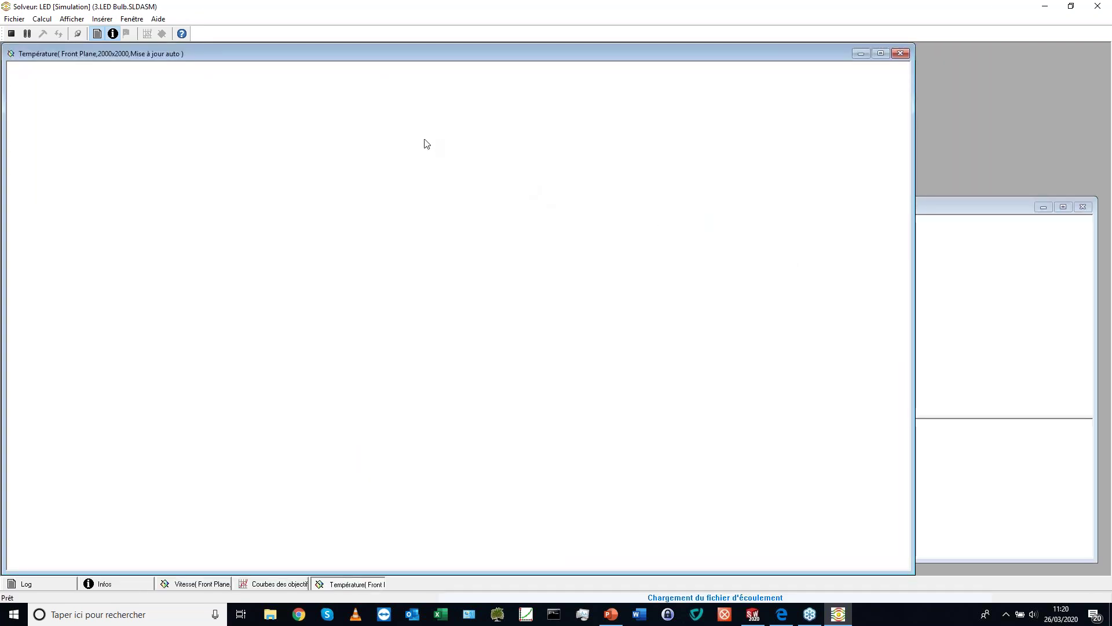
Step: Close the temperature preview and move the goal plot window clear of the solver information
left_click(900, 54)
left_click_drag(865, 196, 739, 120)
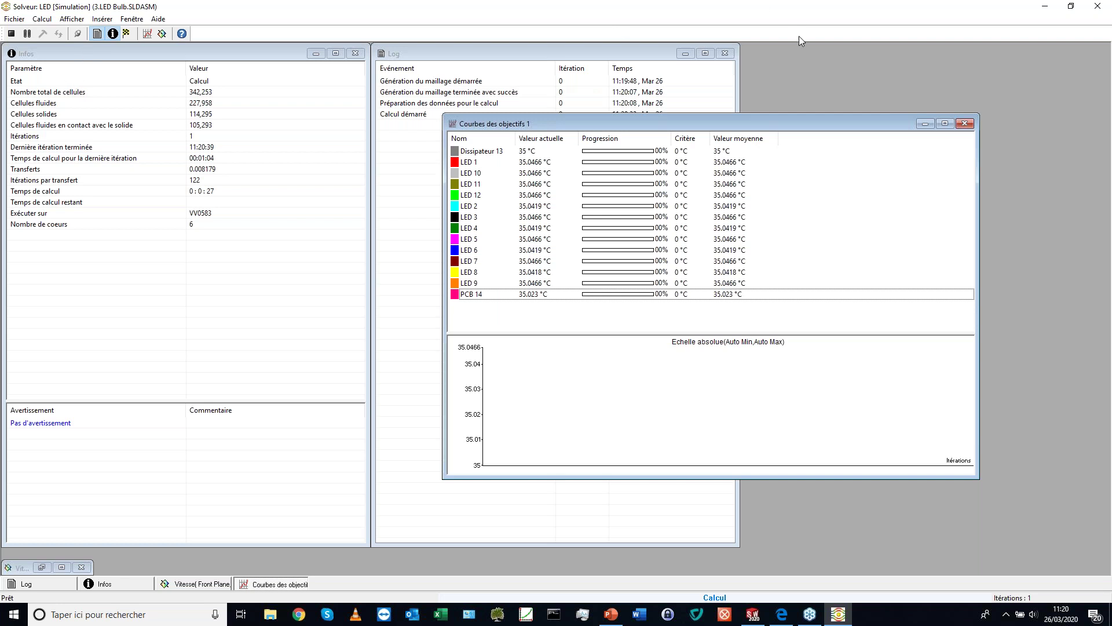
left_click_drag(801, 128, 902, 127)
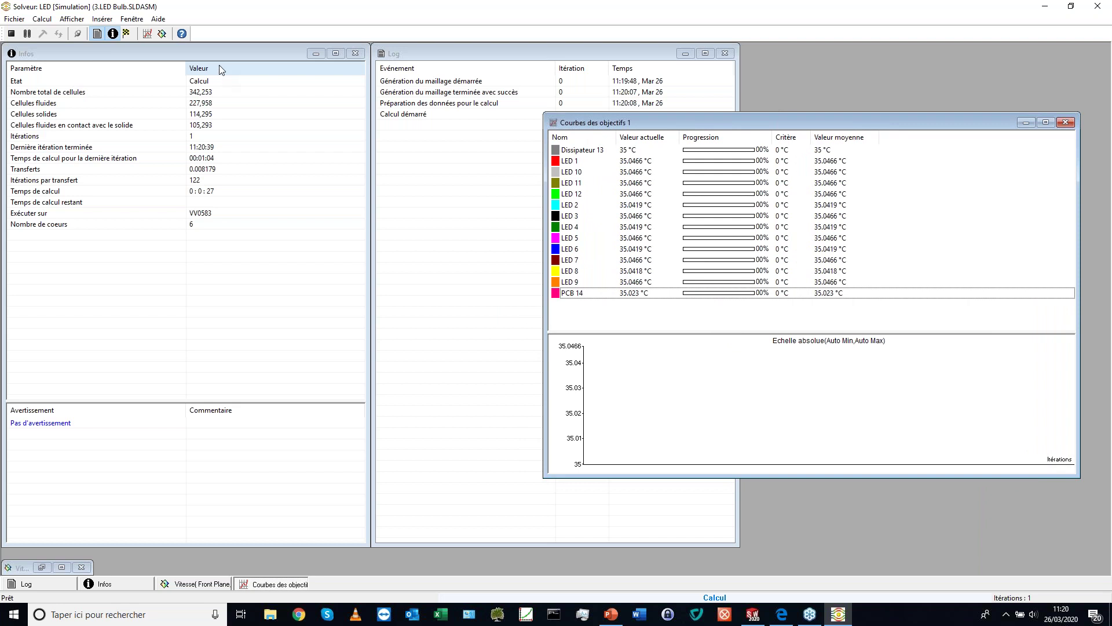
Step: Insert a Front Plane preview of Température with a 2000x2000 image size, and inspect the bulb's section
left_click(164, 34)
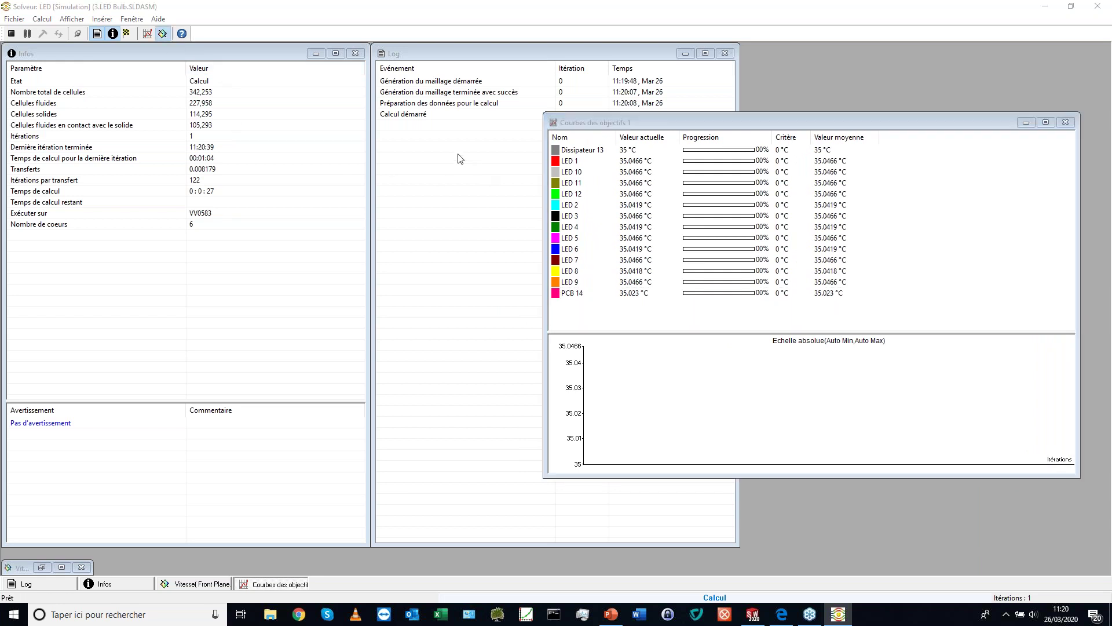
left_click(503, 240)
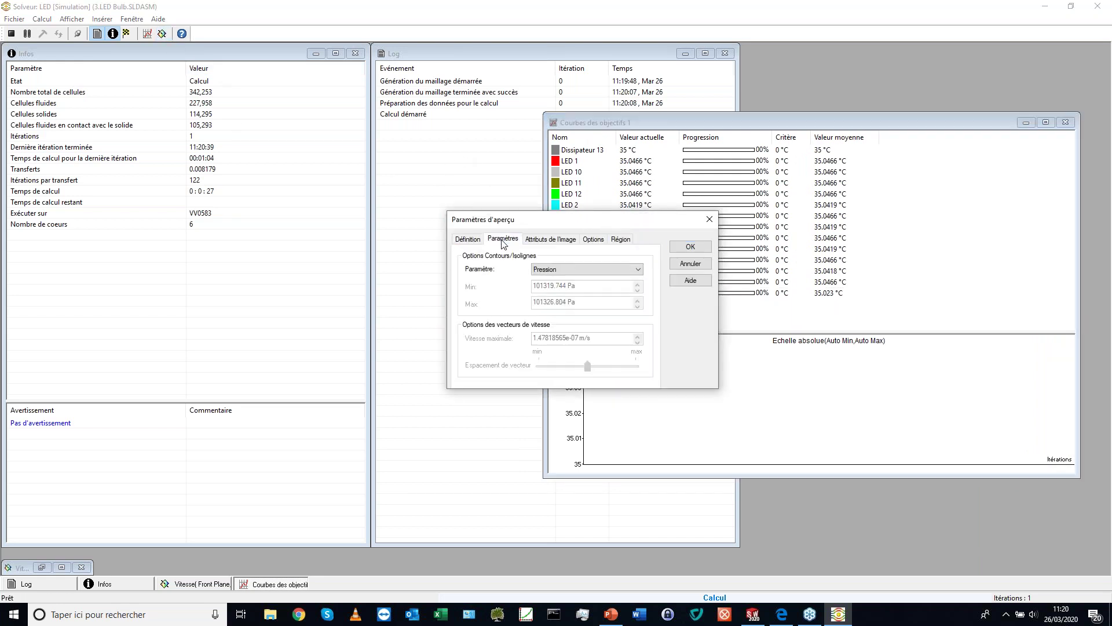
left_click(558, 270)
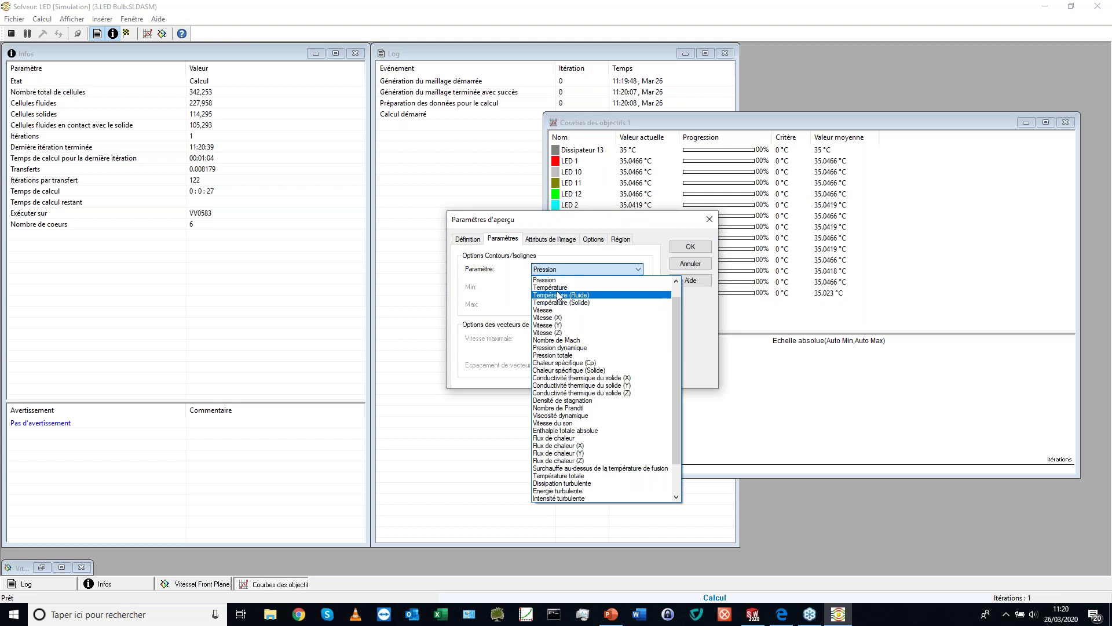
left_click(557, 295)
left_click(556, 239)
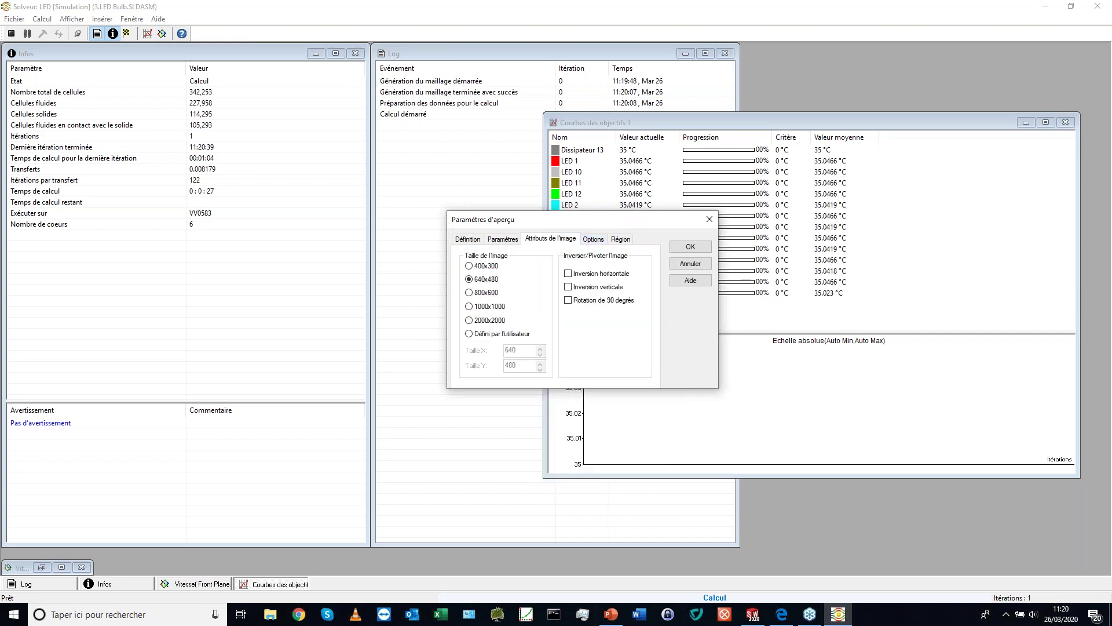
left_click(475, 322)
left_click(690, 246)
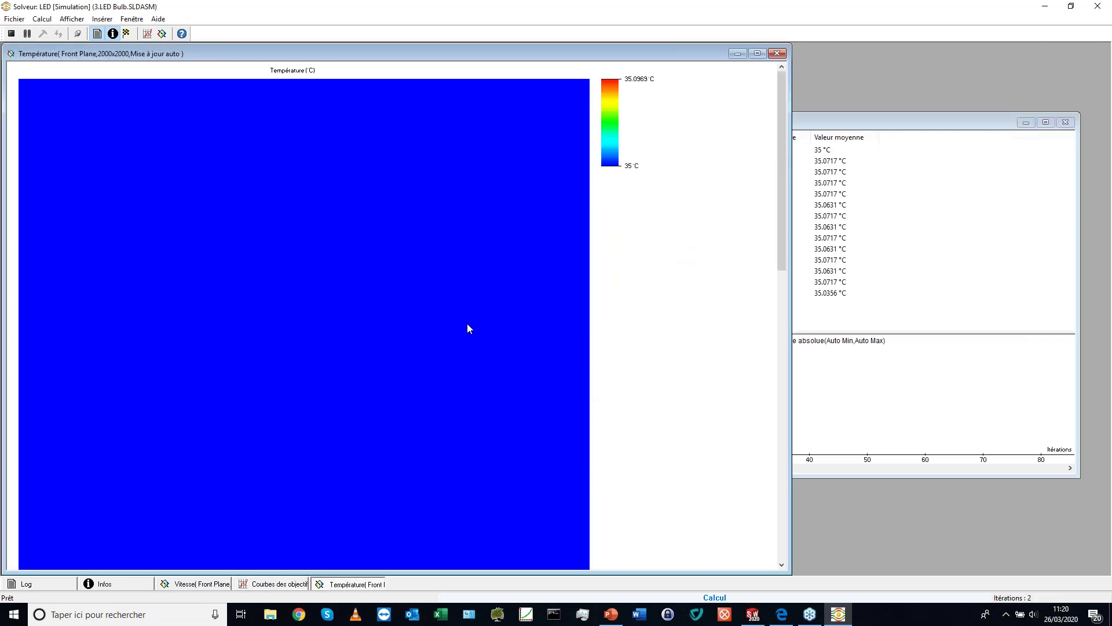
scroll(424, 350, "down", 3)
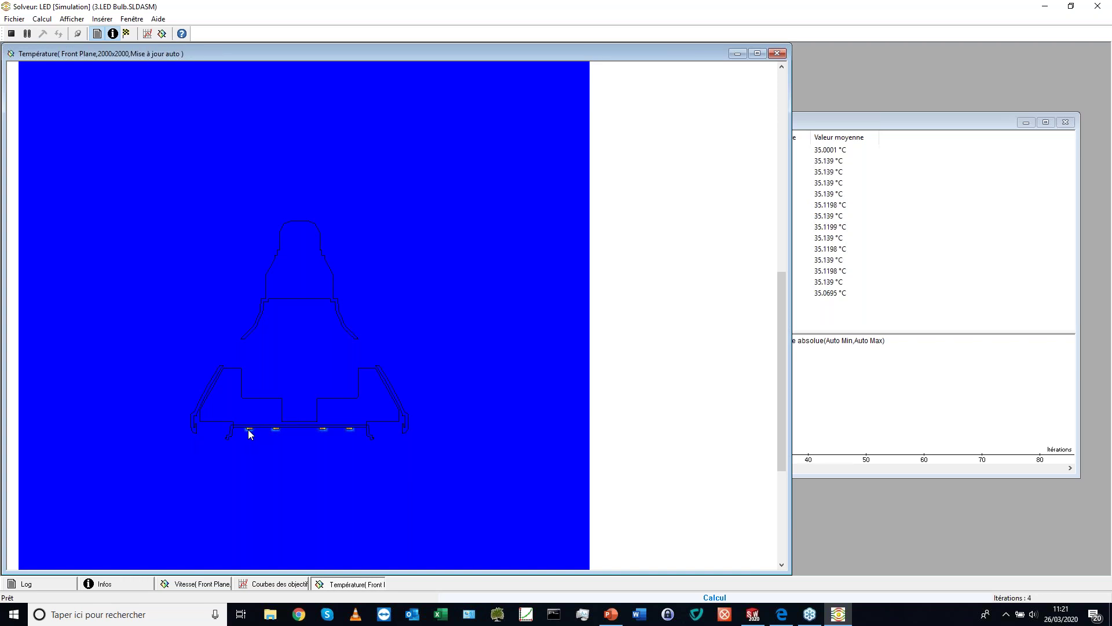
scroll(259, 429, "down", 2)
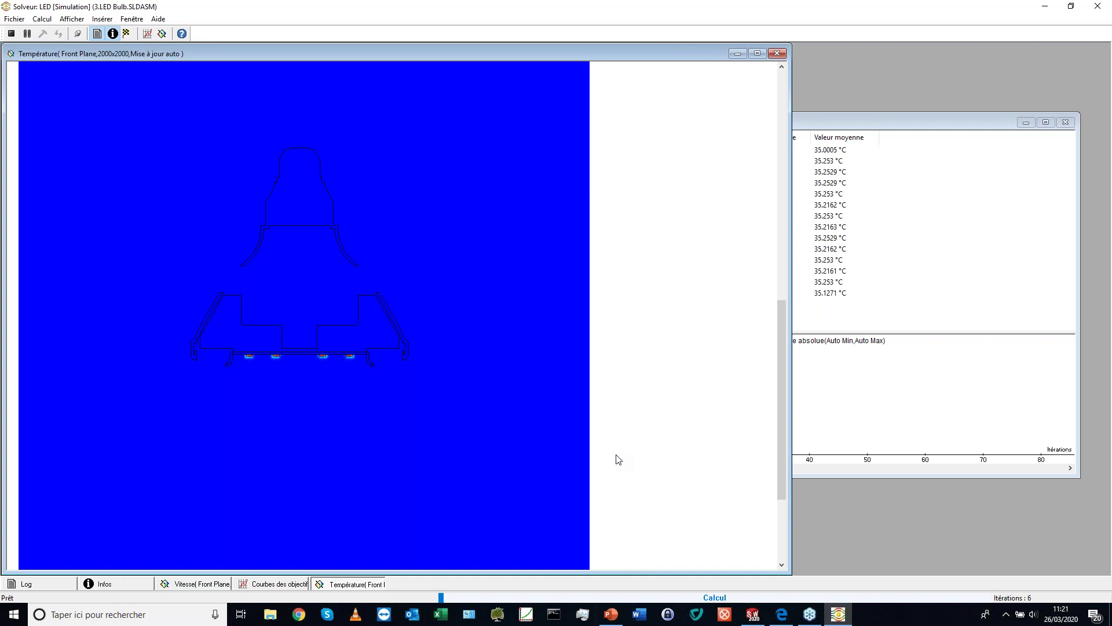
Step: Change the preview's contour parameter to Vitesse and apply it
right_click(656, 338)
left_click(680, 381)
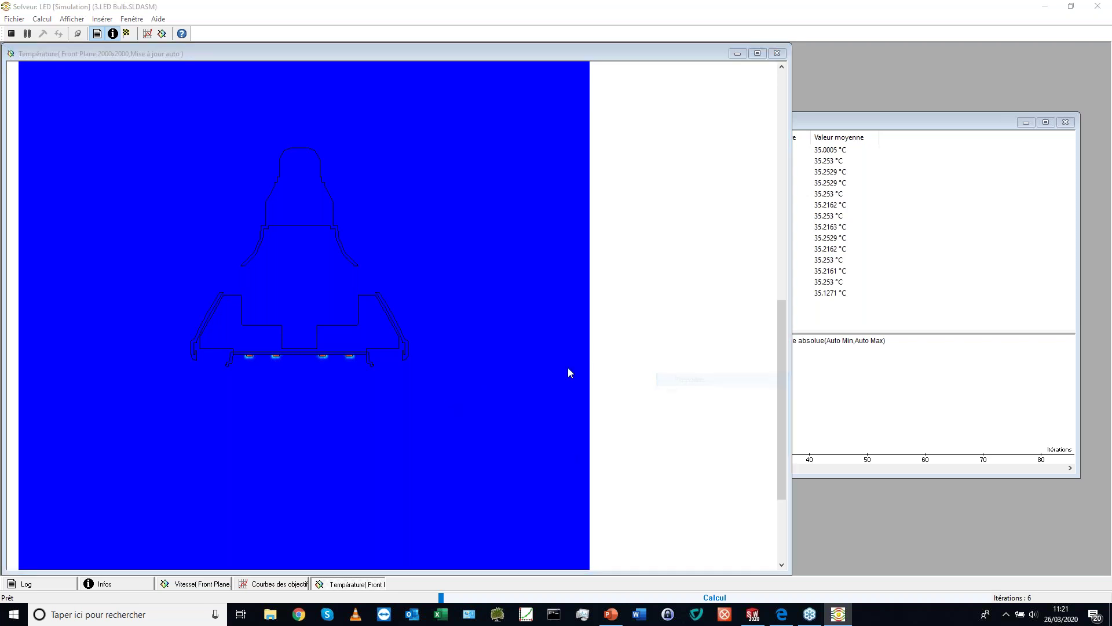
left_click(503, 239)
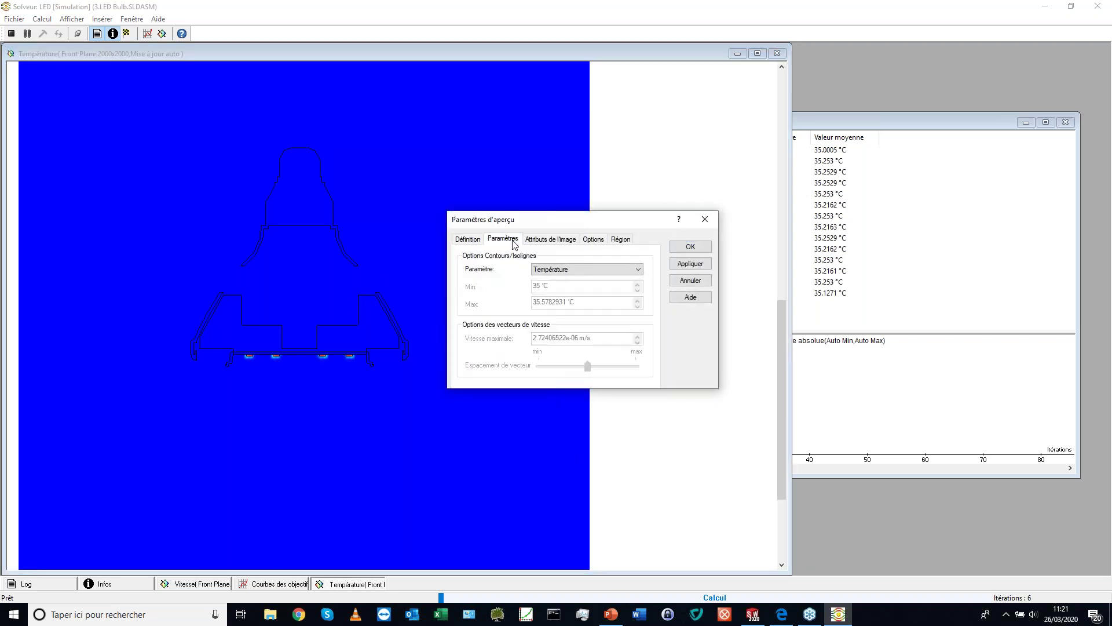
left_click(554, 270)
left_click(545, 302)
left_click(687, 264)
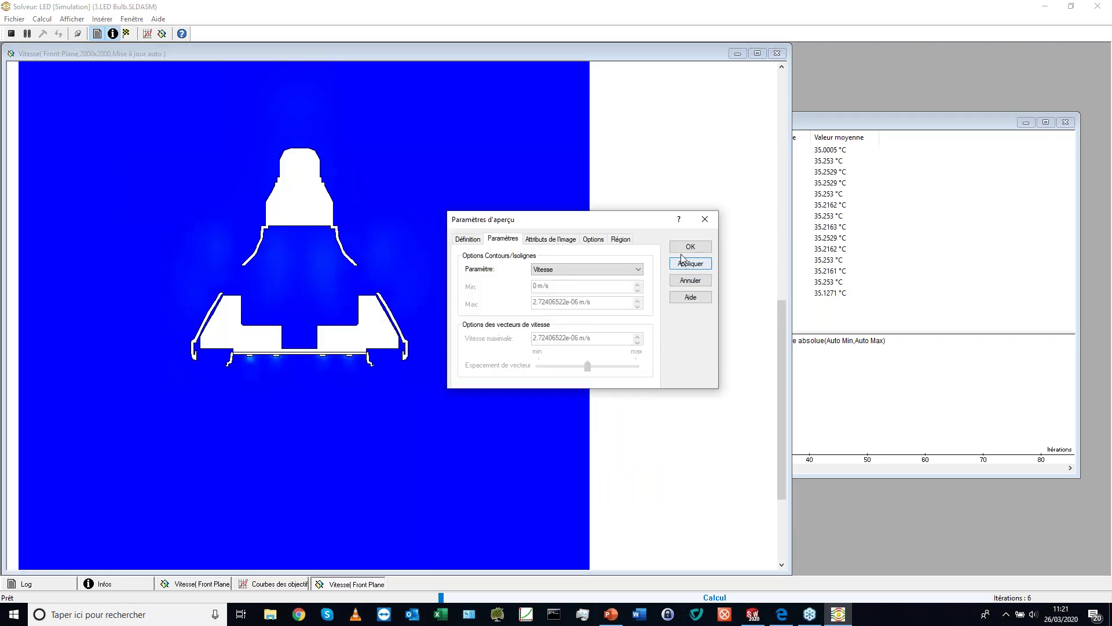
left_click(691, 248)
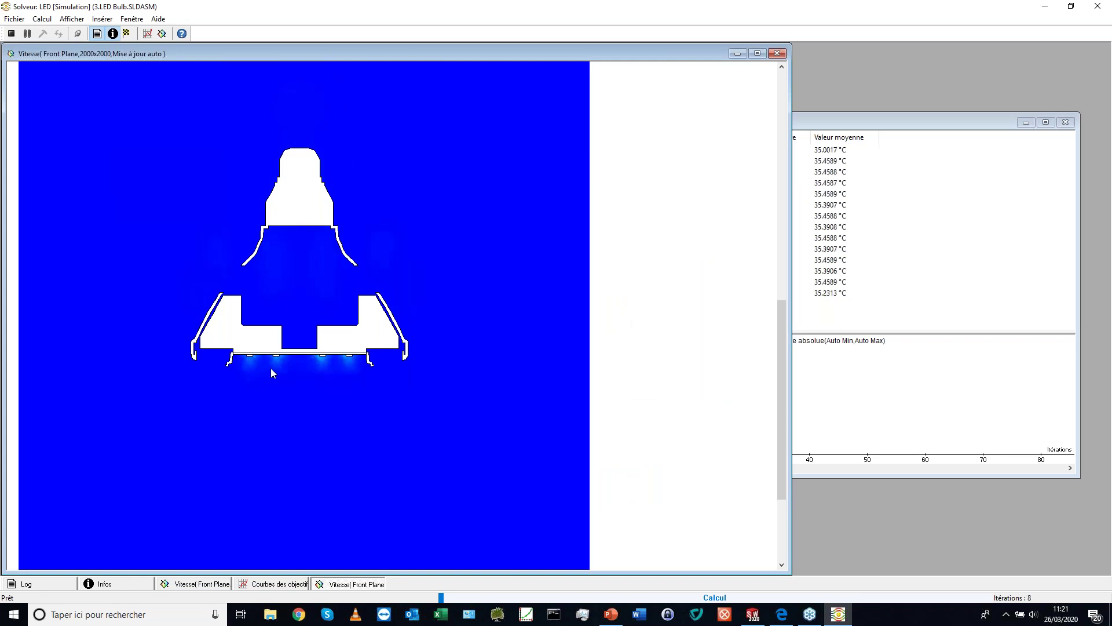
Step: Stop the calculation and close the solver without saving the results
left_click(1097, 6)
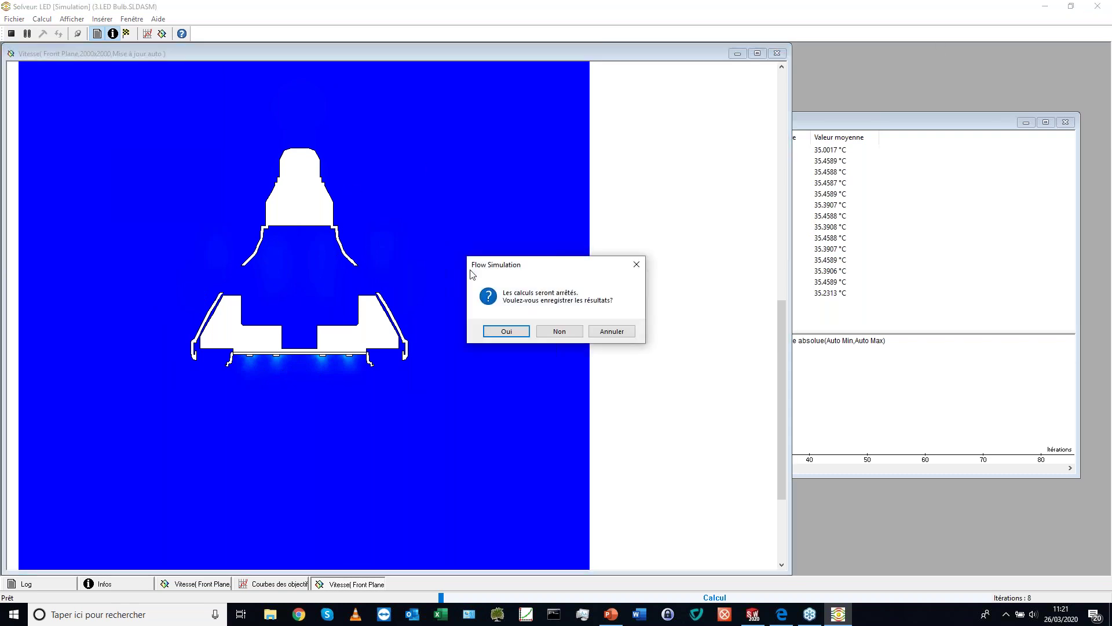
left_click(559, 331)
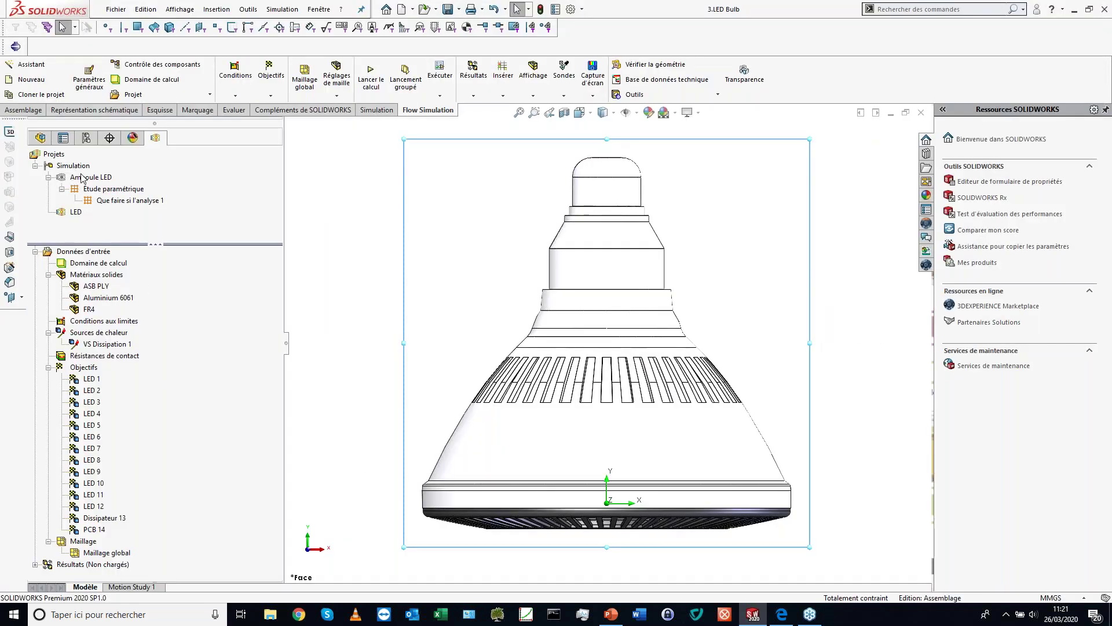
Step: Activate the Ampoule LED project and load its calculated results
right_click(81, 178)
left_click(102, 181)
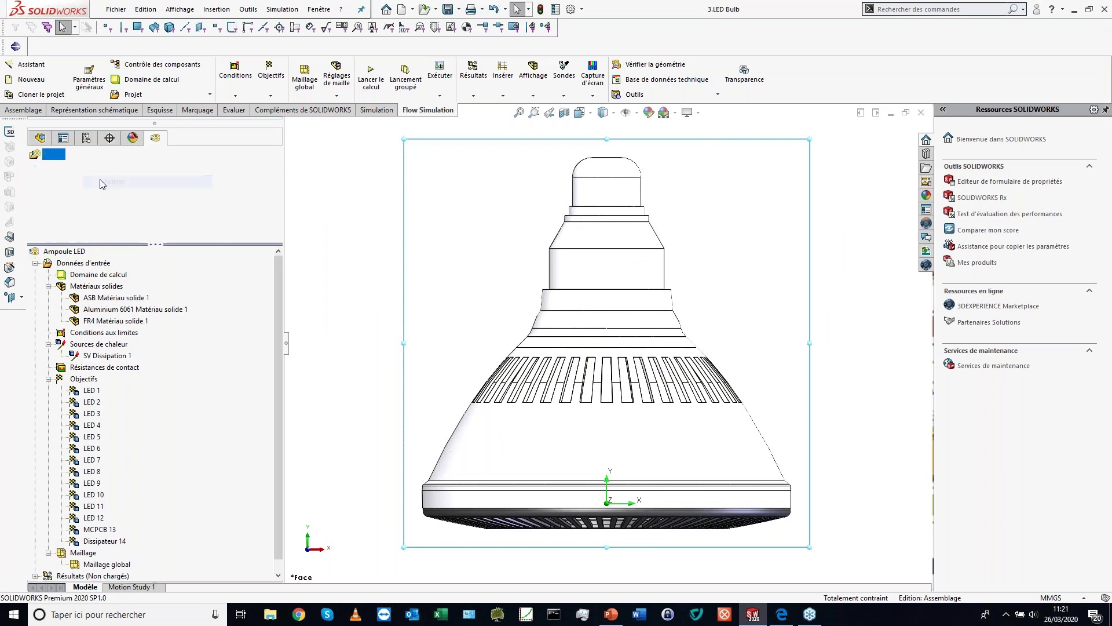
scroll(151, 405, "down", 1)
right_click(105, 563)
left_click(140, 472)
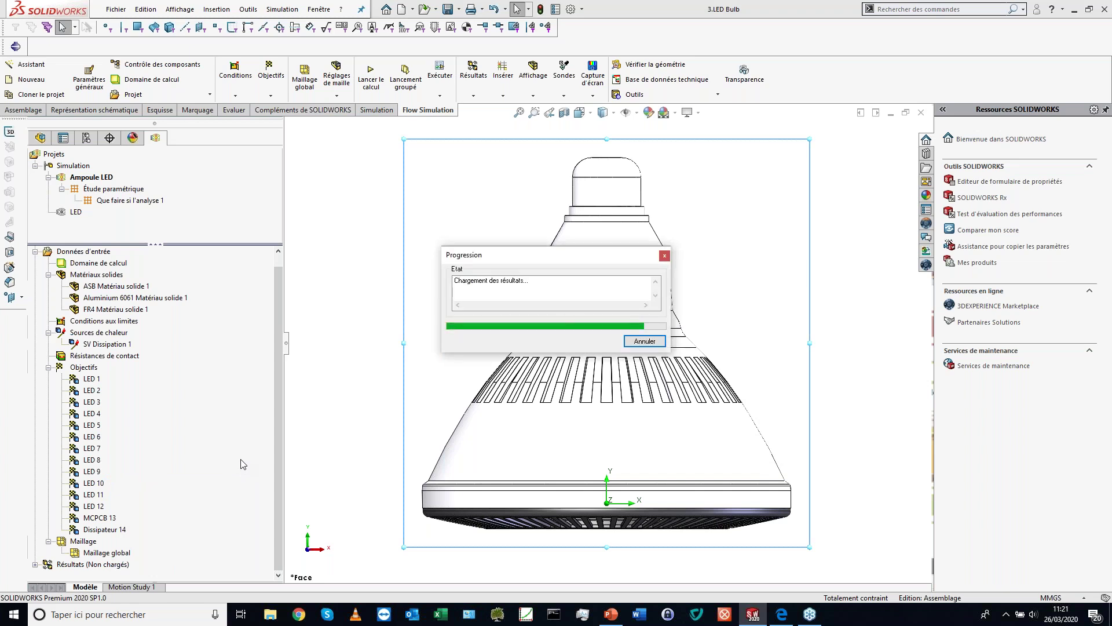
Step: Make the bulb model transparent and display the temperature contours of Plan de visualisation 1
scroll(36, 552, "down", 1)
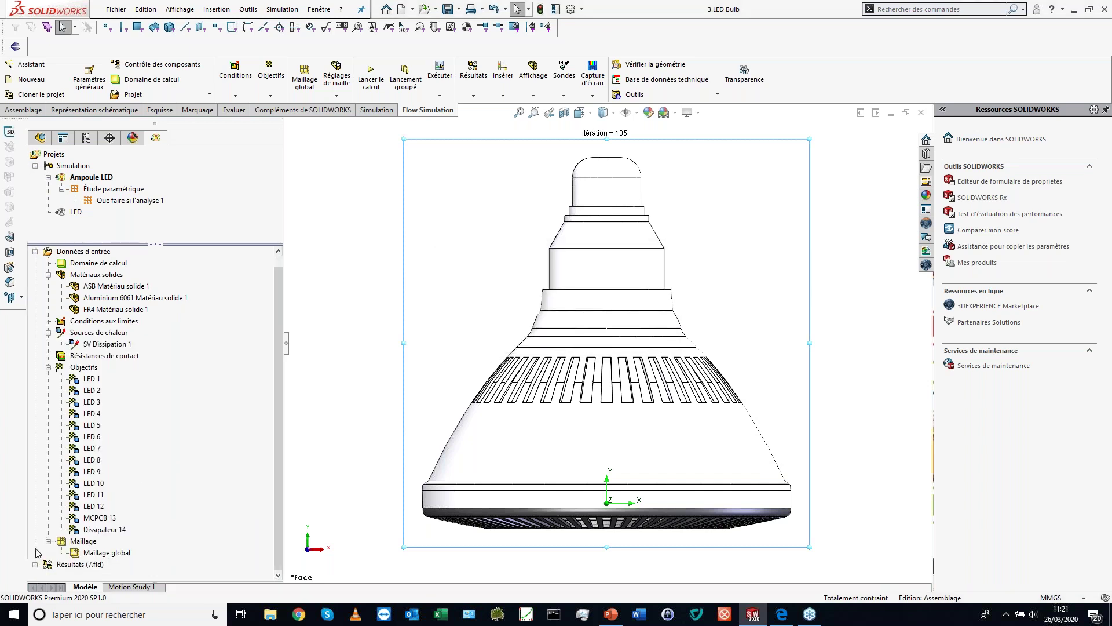
left_click(35, 564)
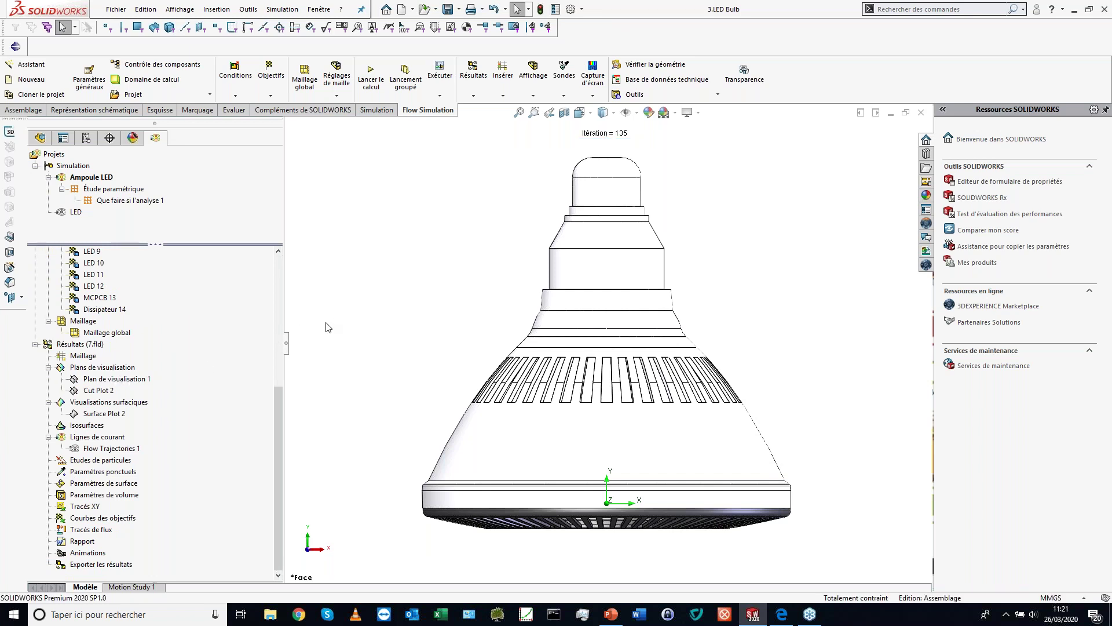
left_click(745, 72)
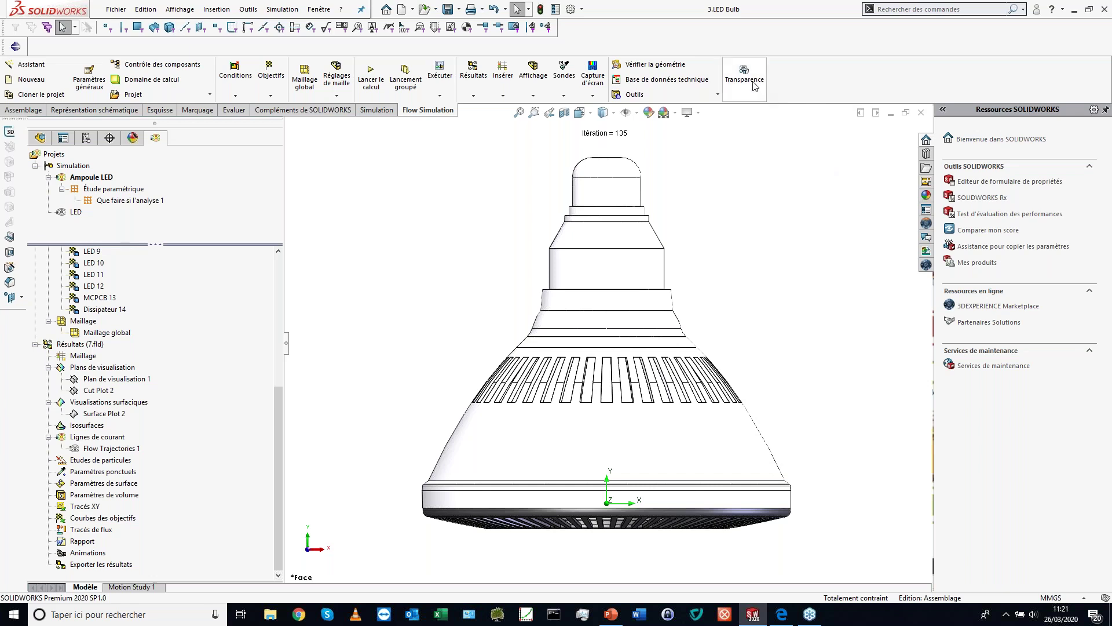
left_click(511, 342)
right_click(109, 379)
left_click(139, 404)
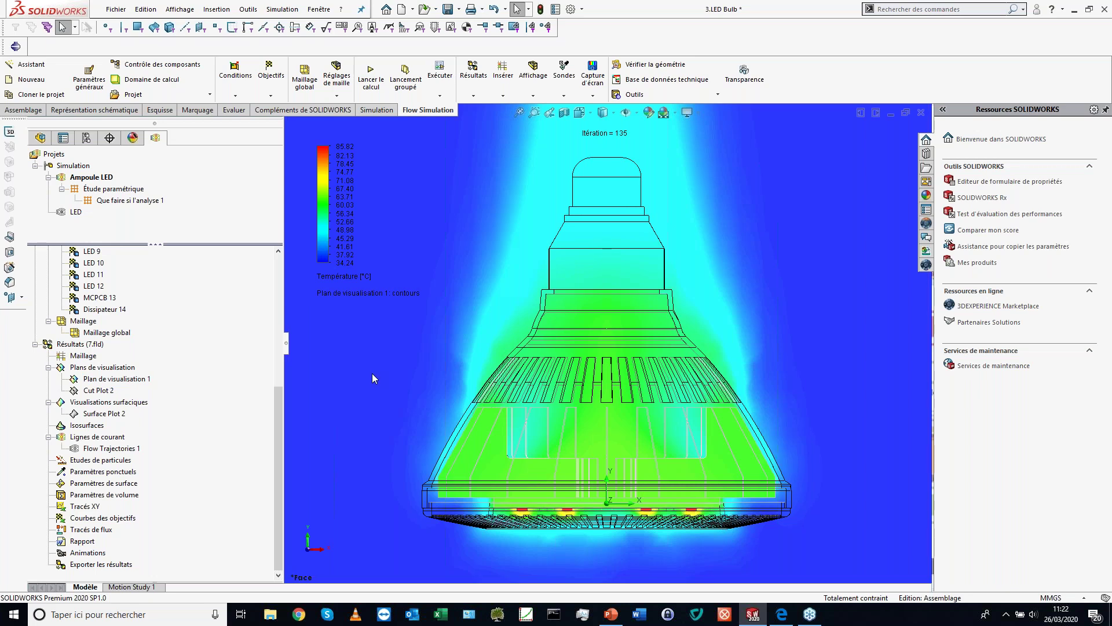
key("f")
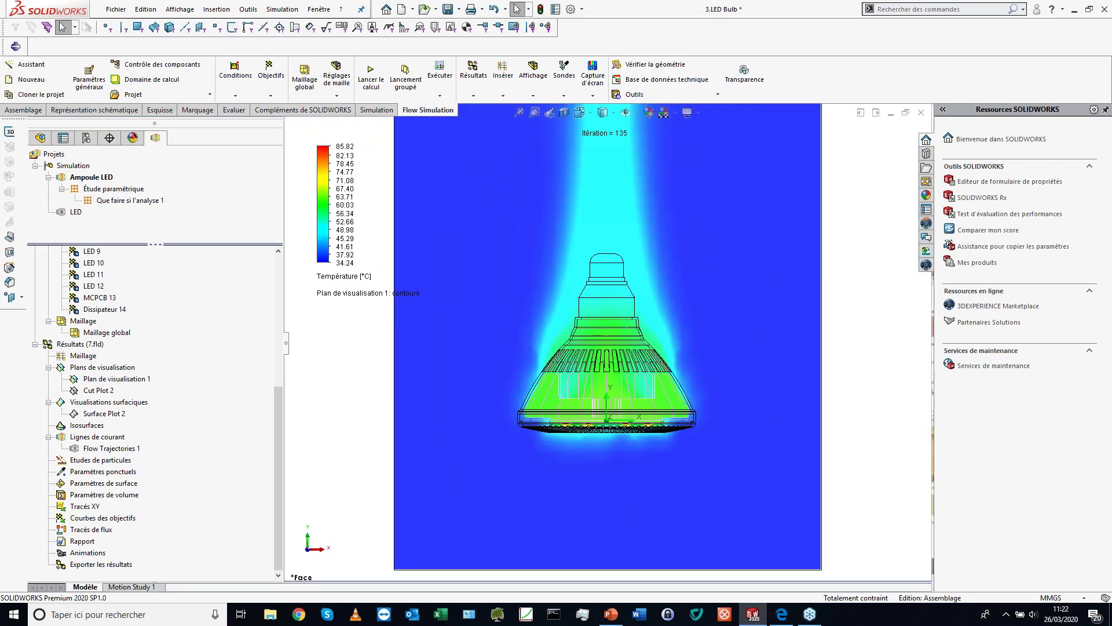
scroll(640, 424, "down", 4)
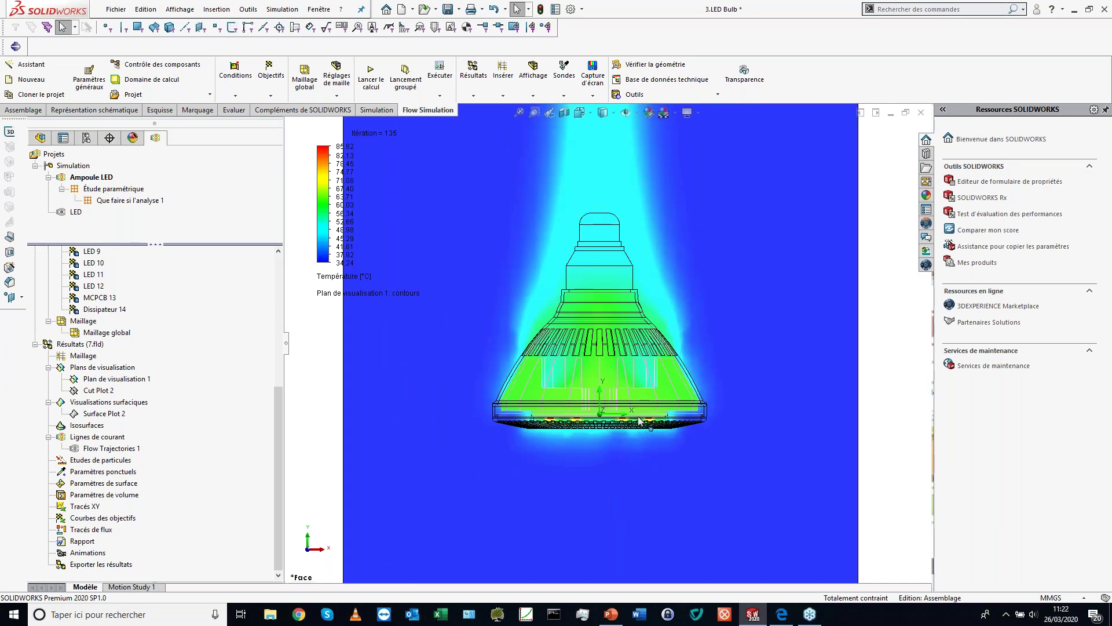
scroll(505, 394, "up", 2)
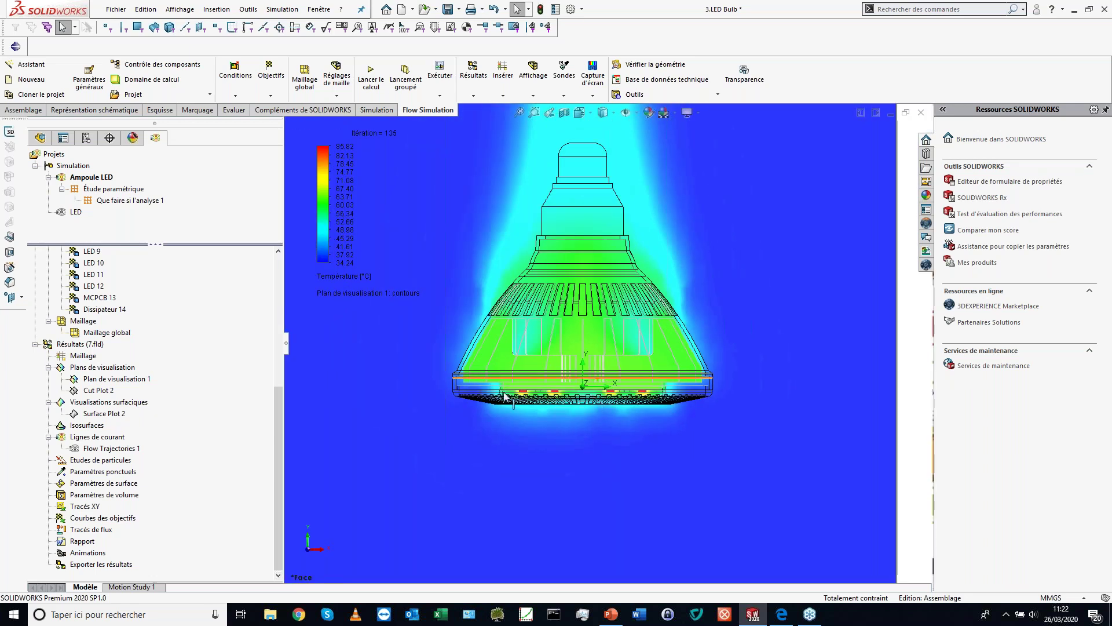
Step: Probe the temperature at one point in the heat sink's fin area and one on the bulb's upper body
right_click(78, 344)
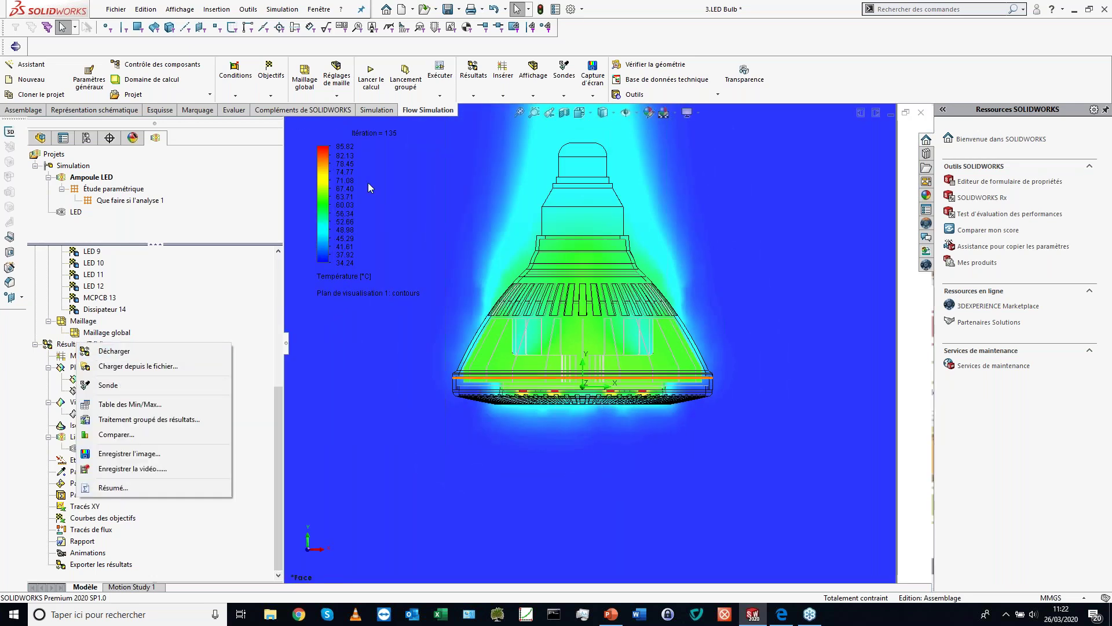
left_click(108, 385)
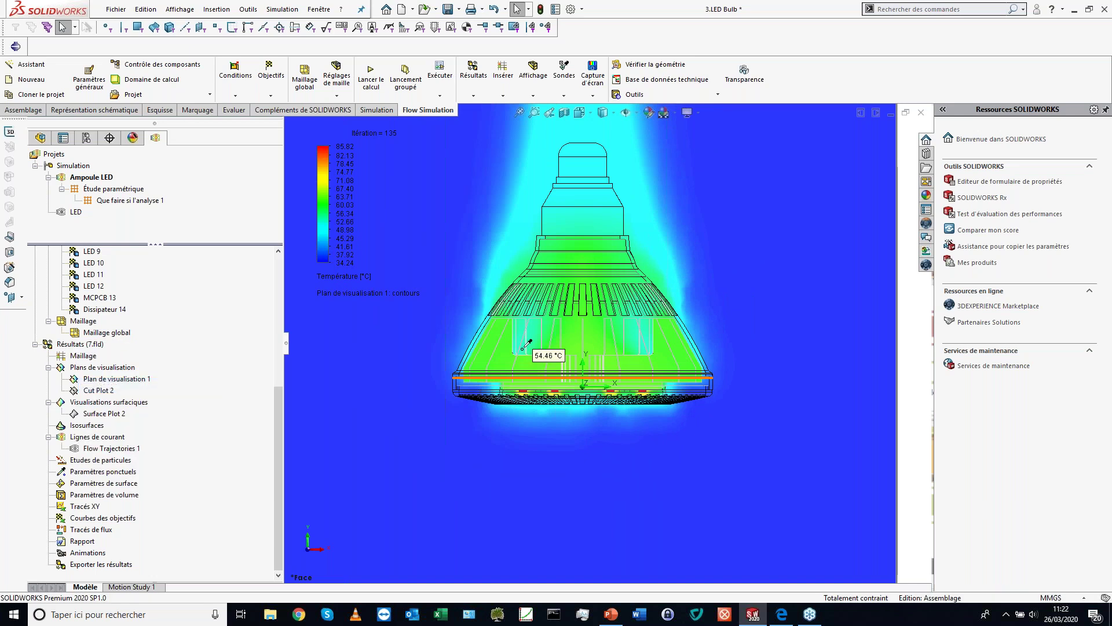
left_click(534, 332)
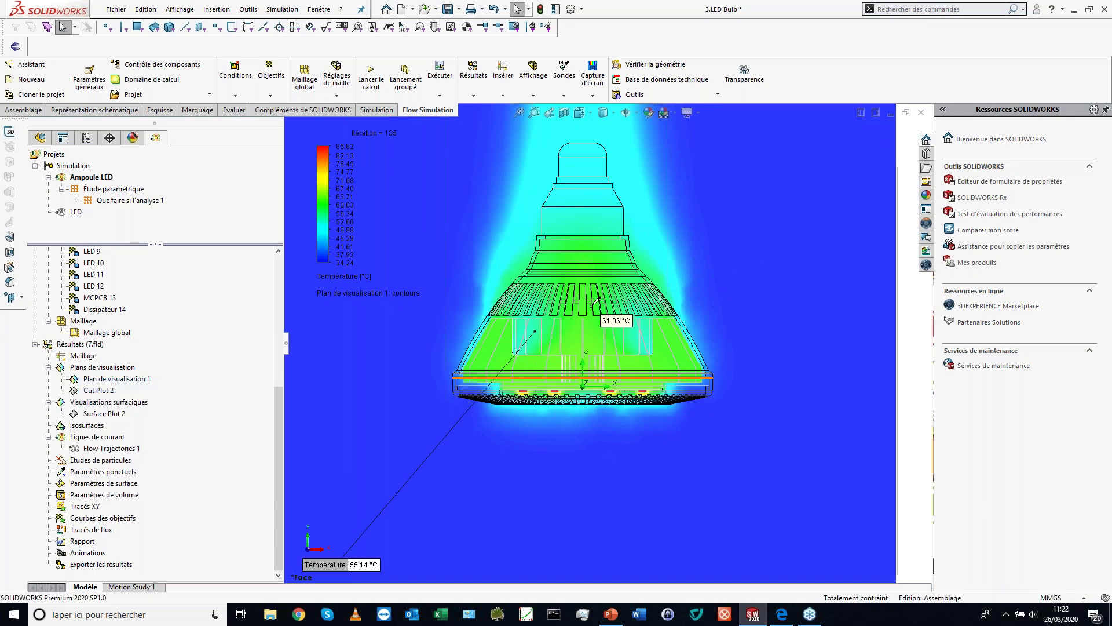
left_click(600, 221)
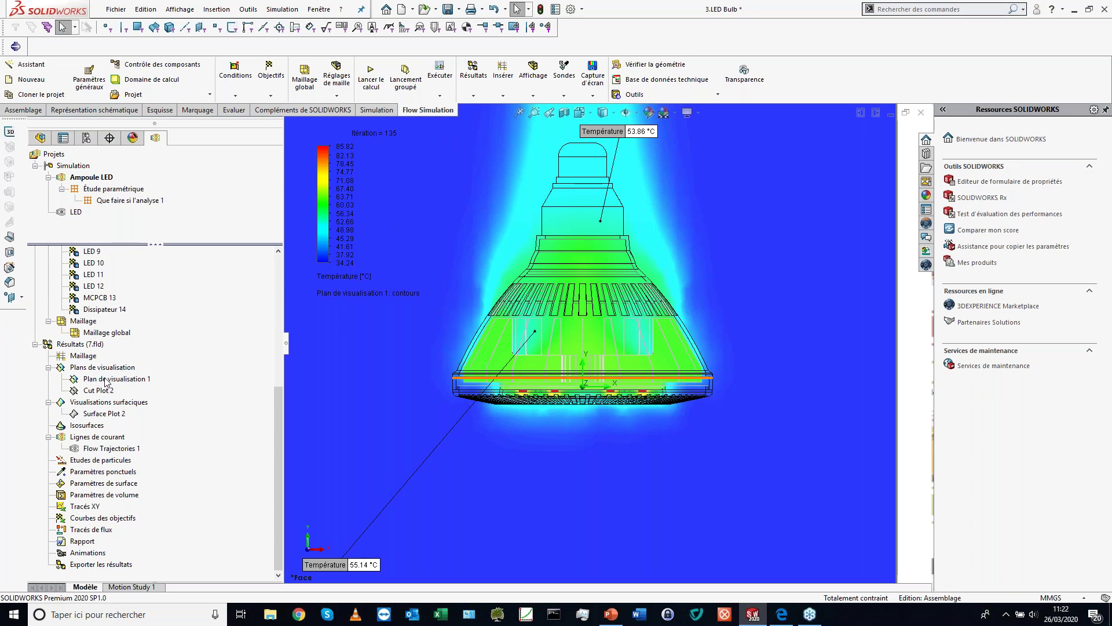
Step: Turn off the results probe and hide the placed probe labels
right_click(85, 344)
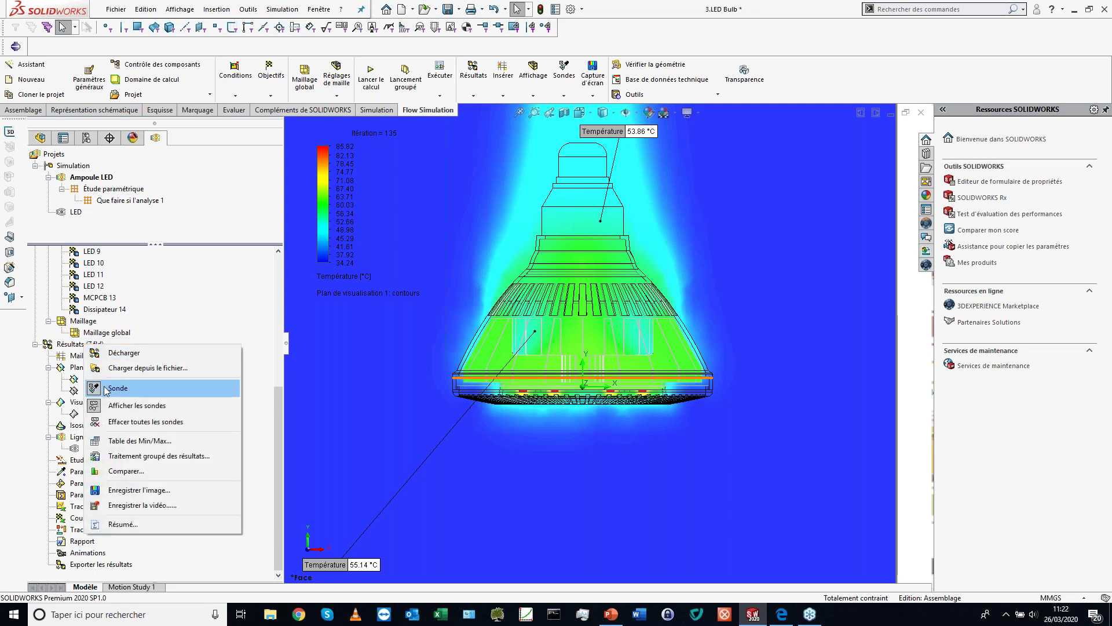
left_click(97, 391)
right_click(73, 342)
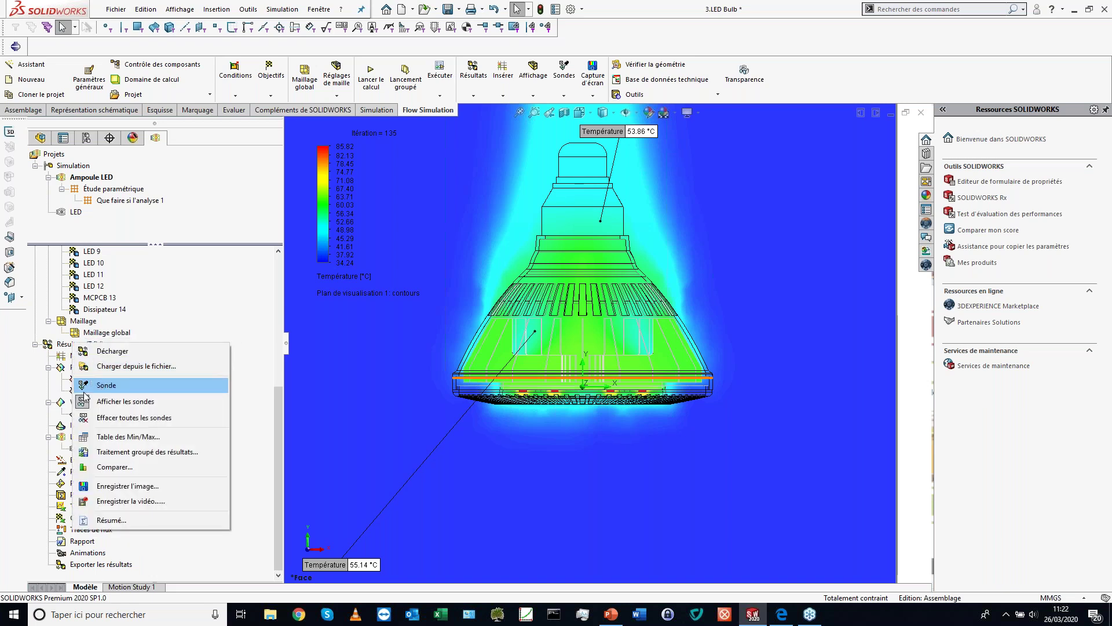
left_click(100, 399)
Step: Display Cut Plot 2 and inspect its temperature contours across the heat sink from the top view
right_click(88, 392)
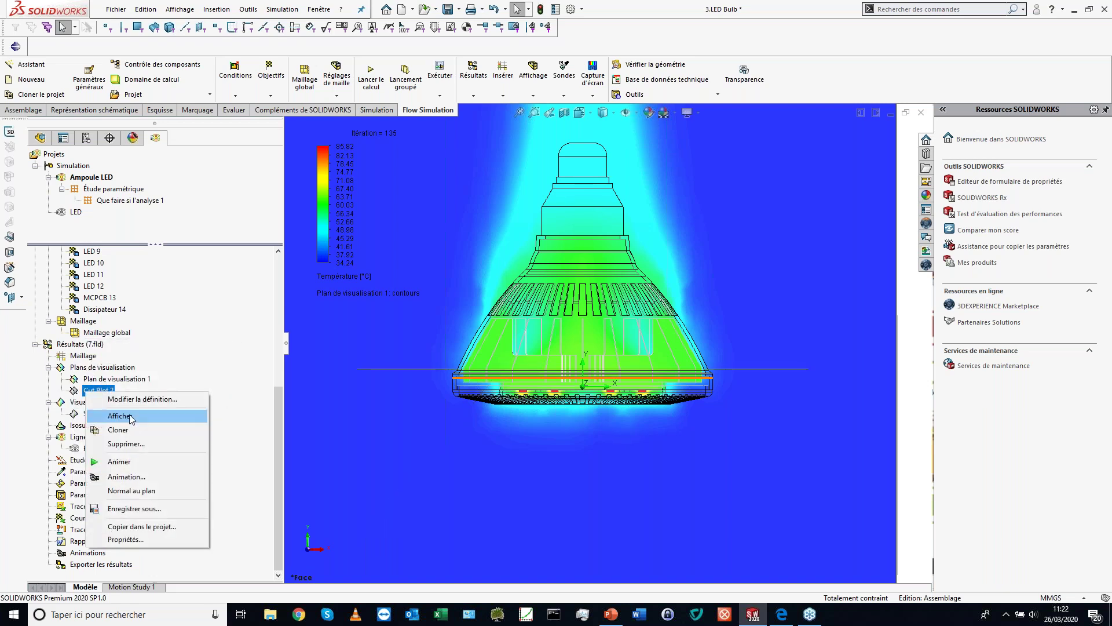
left_click(131, 416)
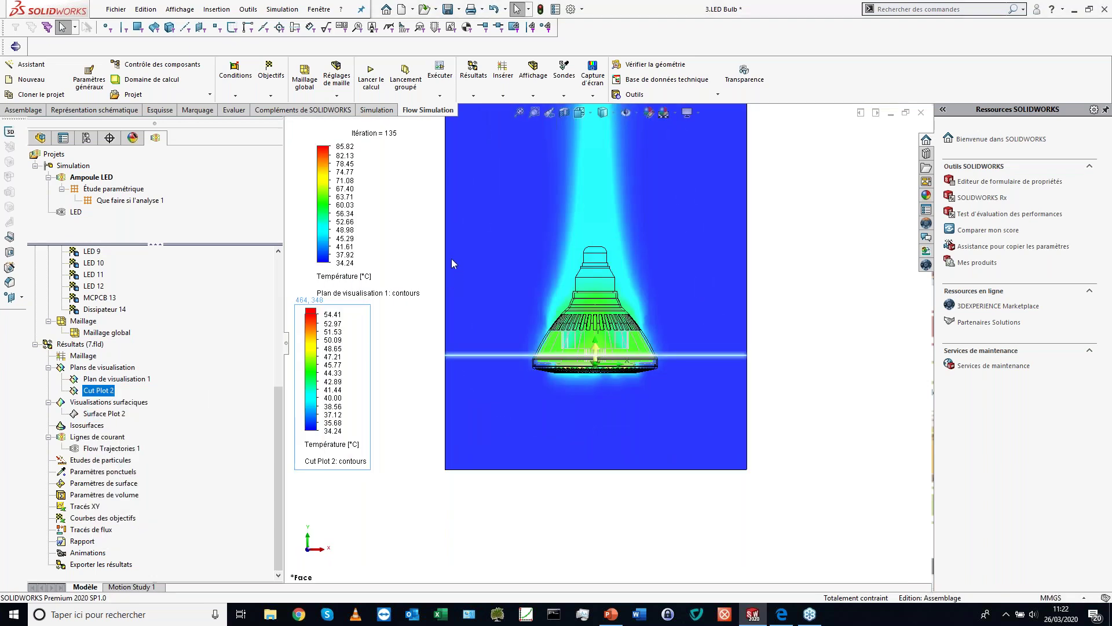
middle_click_drag(452, 259, 444, 326)
right_click(408, 290)
right_click_drag(371, 352, 374, 307)
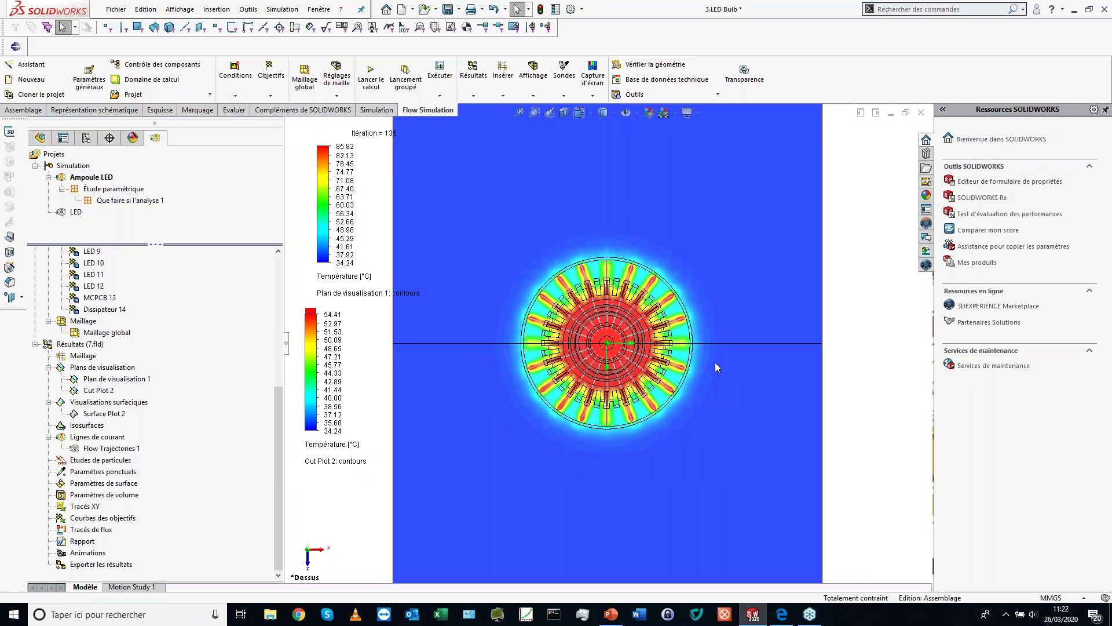
scroll(632, 377, "down", 3)
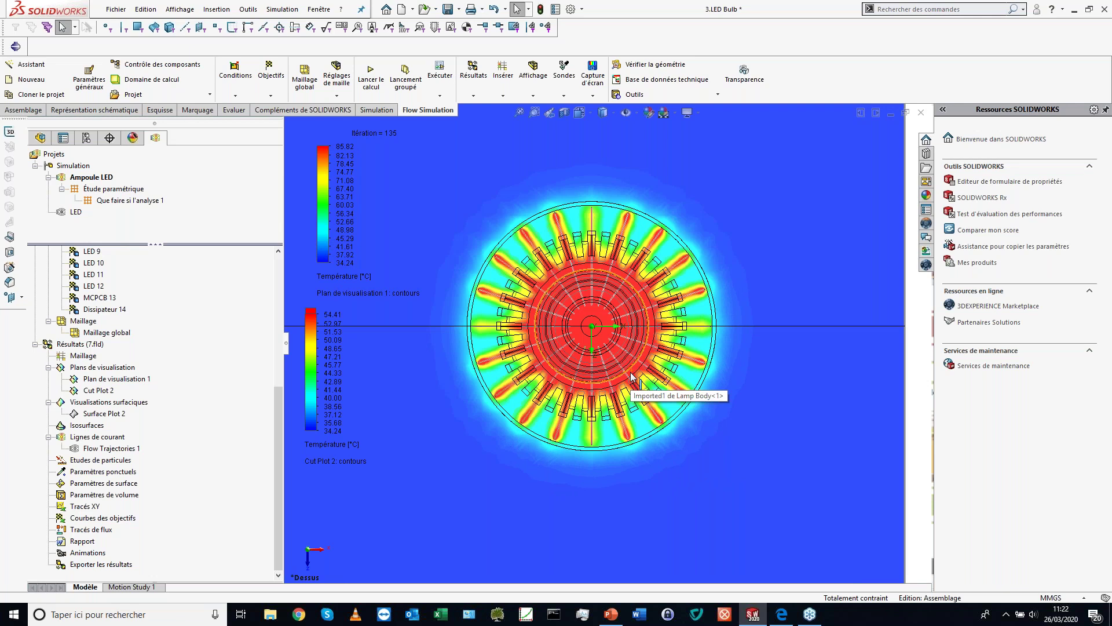
Step: Animate Cut Plot 2 through the bulb in an angled view, and stop the animation
middle_click_drag(500, 376, 556, 255)
right_click(98, 390)
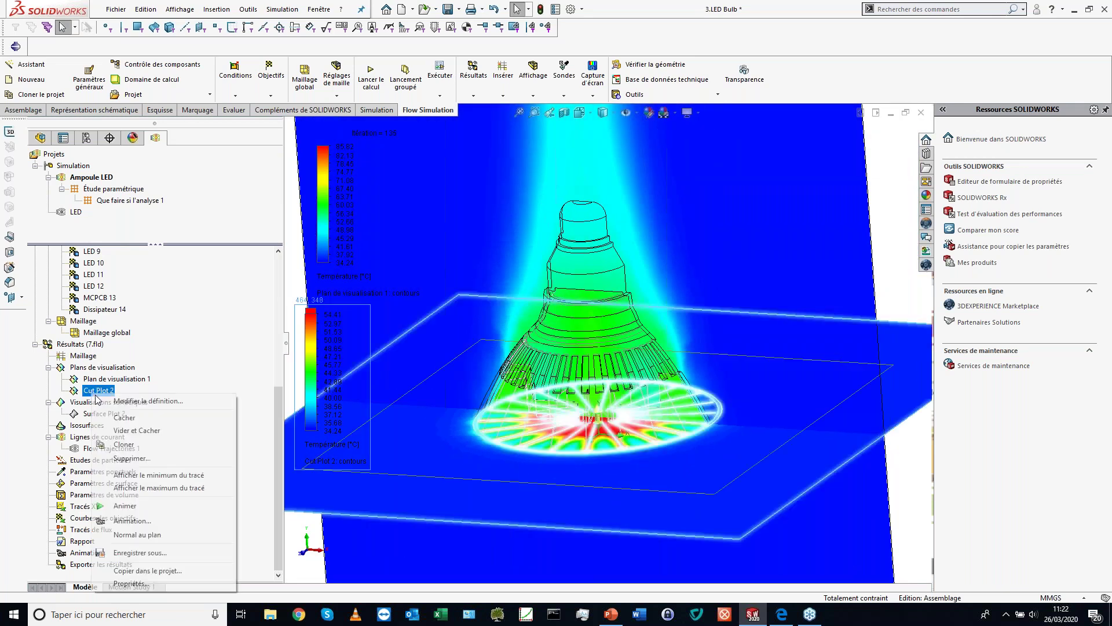
left_click(124, 507)
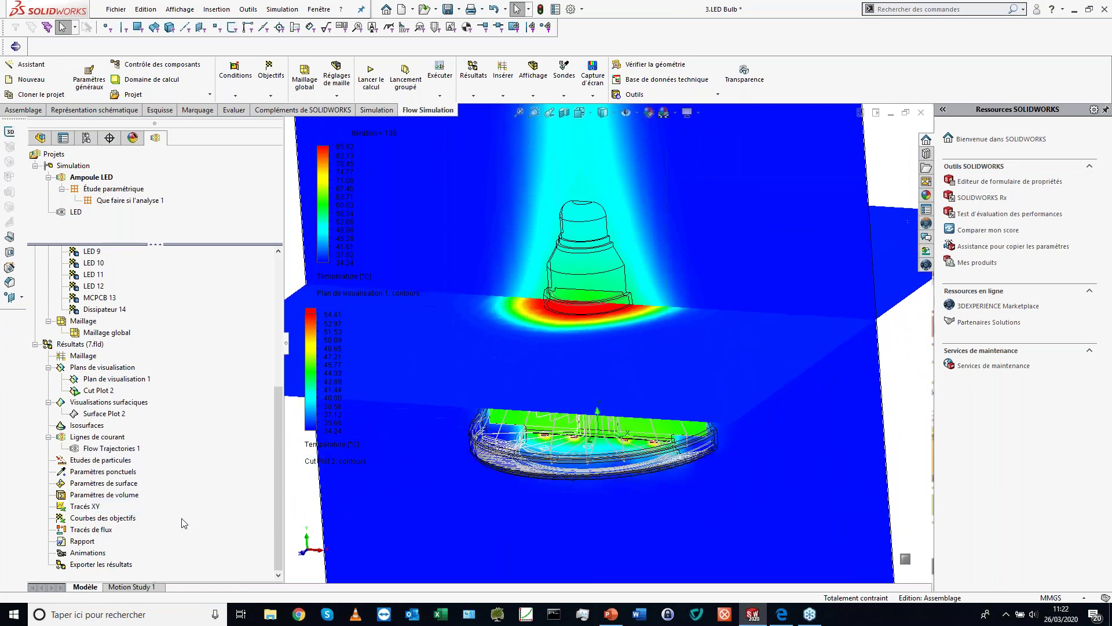
scroll(583, 325, "up", 4)
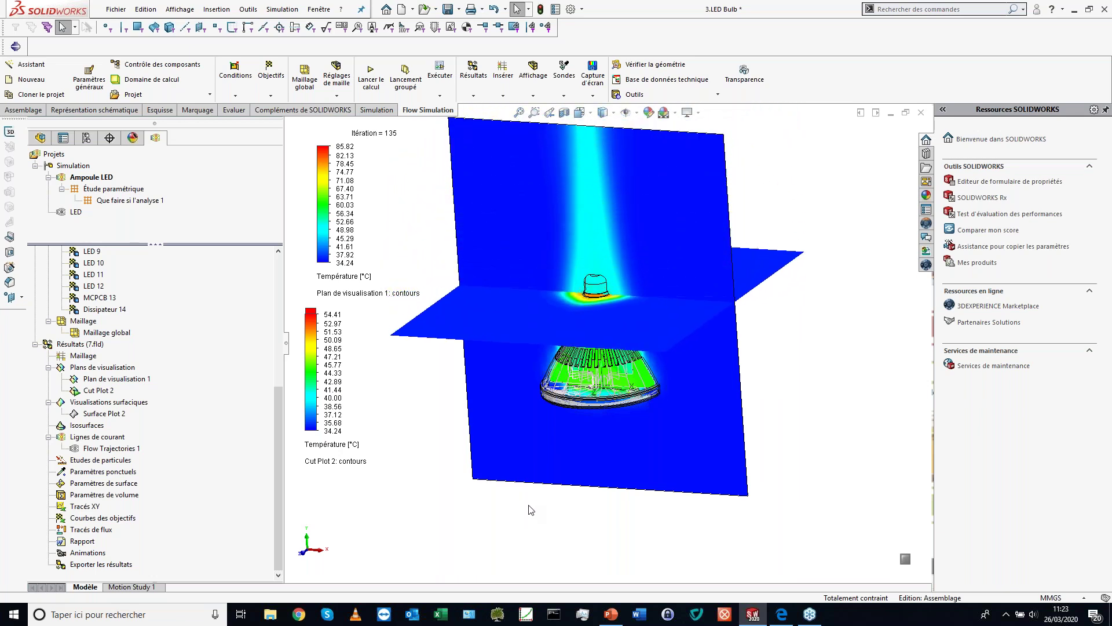
right_click(99, 390)
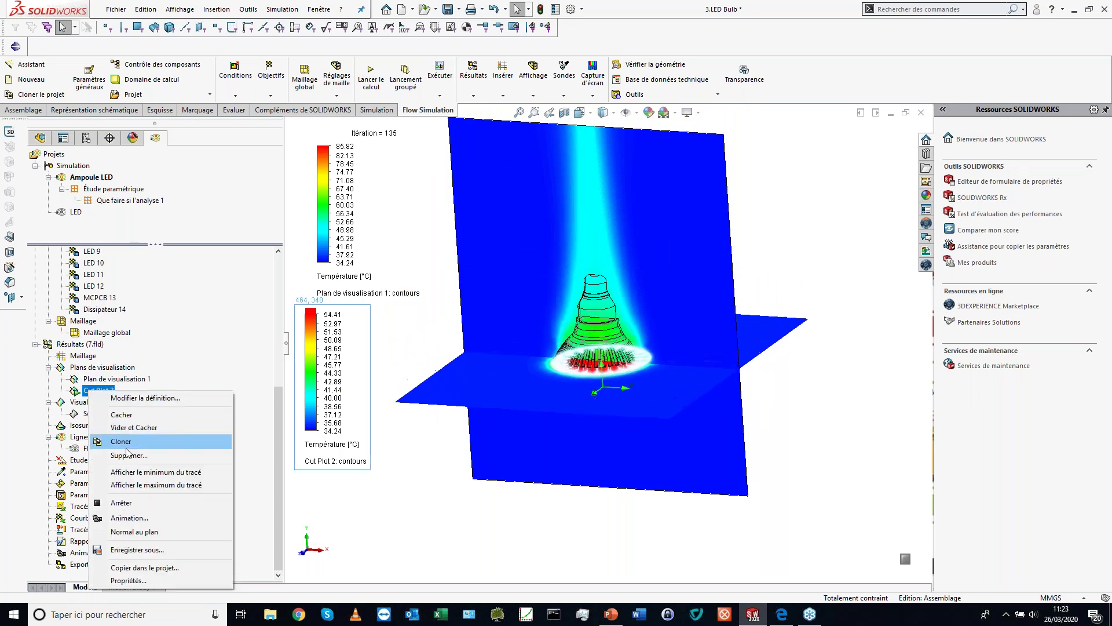
left_click(122, 502)
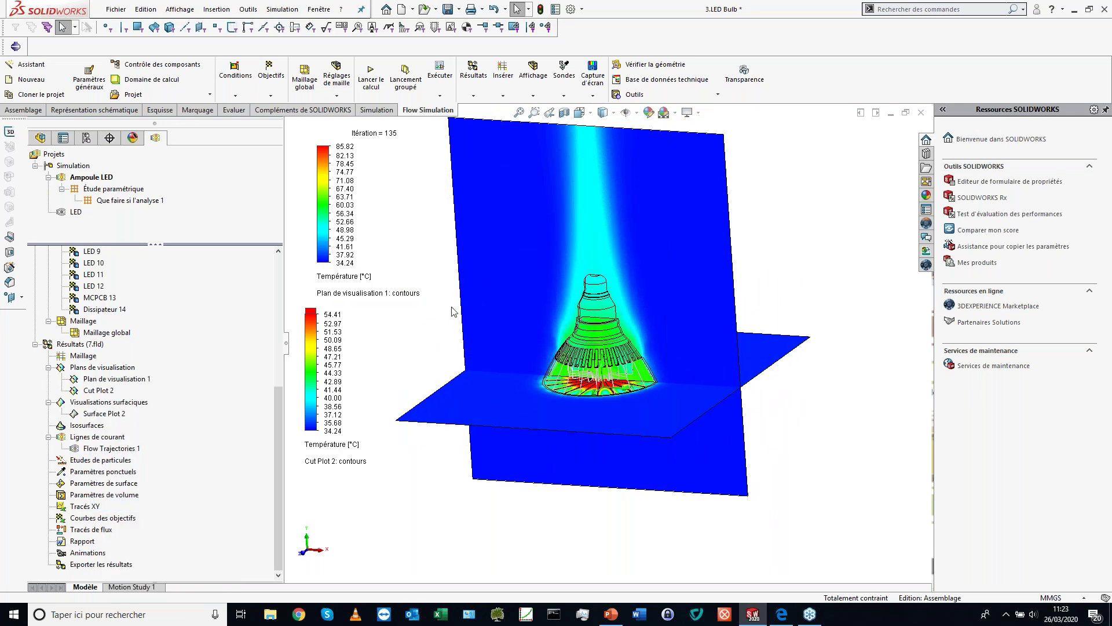
Step: Return to the front view and change the contour parameter of Plan de visualisation 1 to Vitesse
key("ctrl+1")
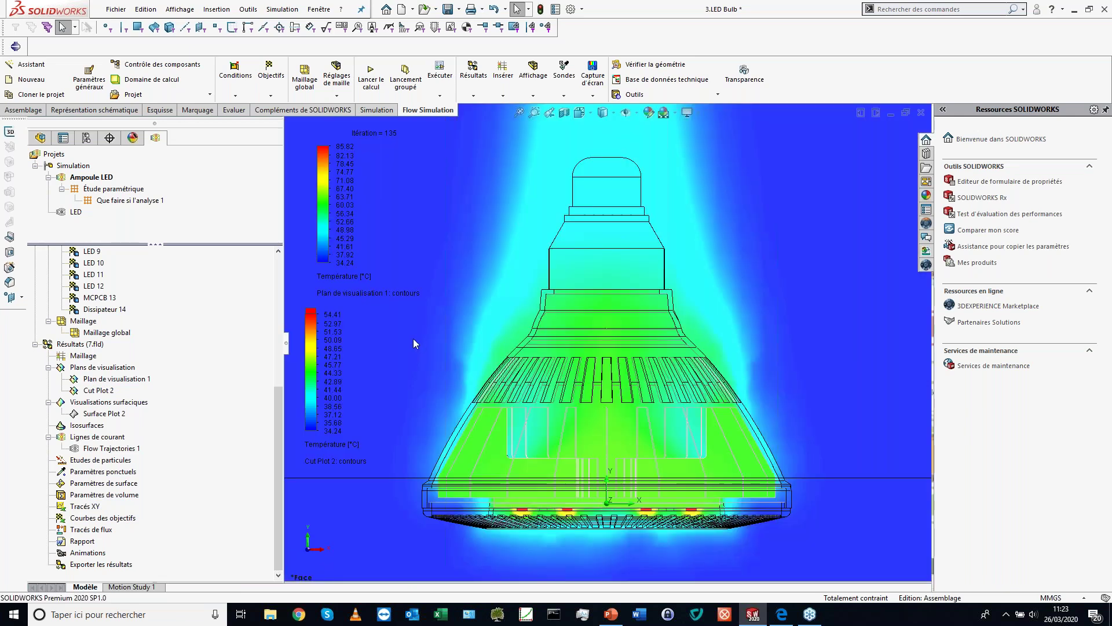
scroll(520, 223, "down", 3)
scroll(684, 411, "down", 2)
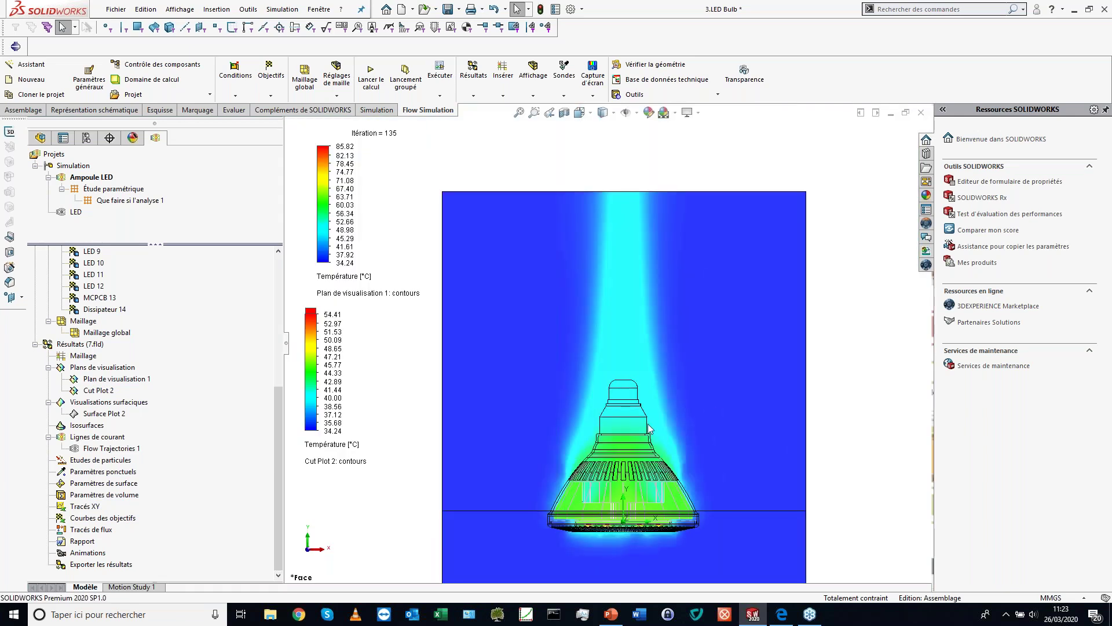
left_click(345, 284)
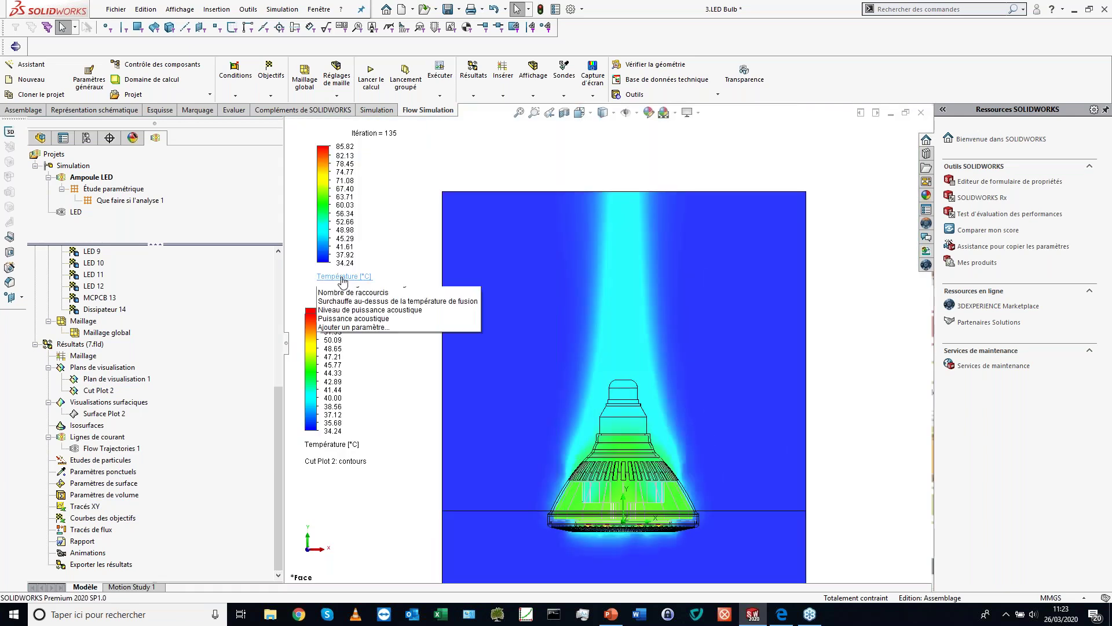
left_click(342, 344)
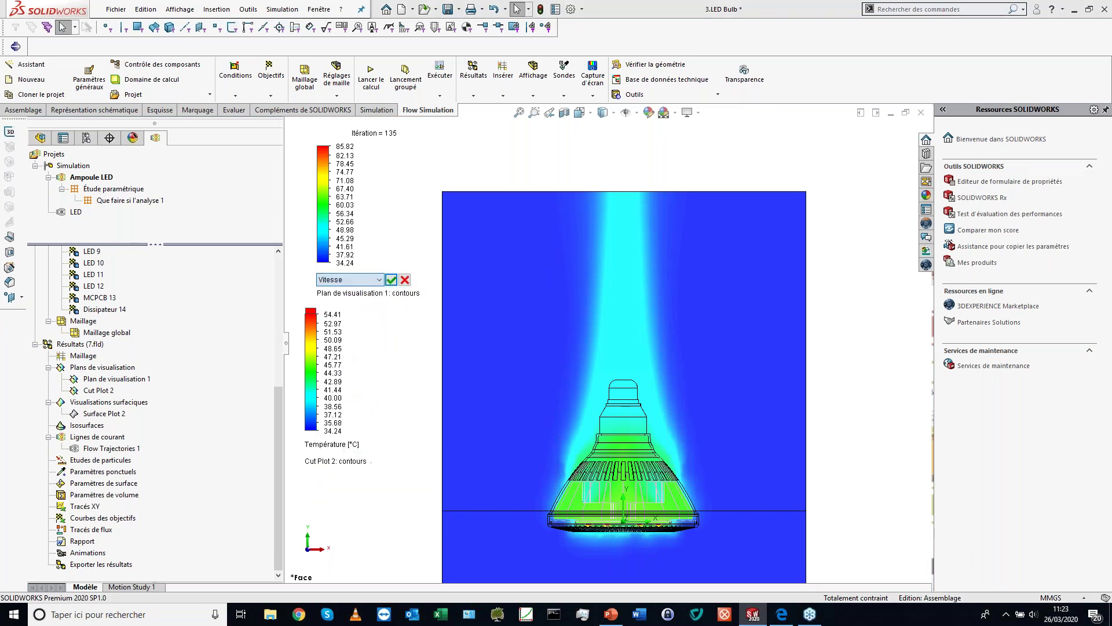
left_click(391, 280)
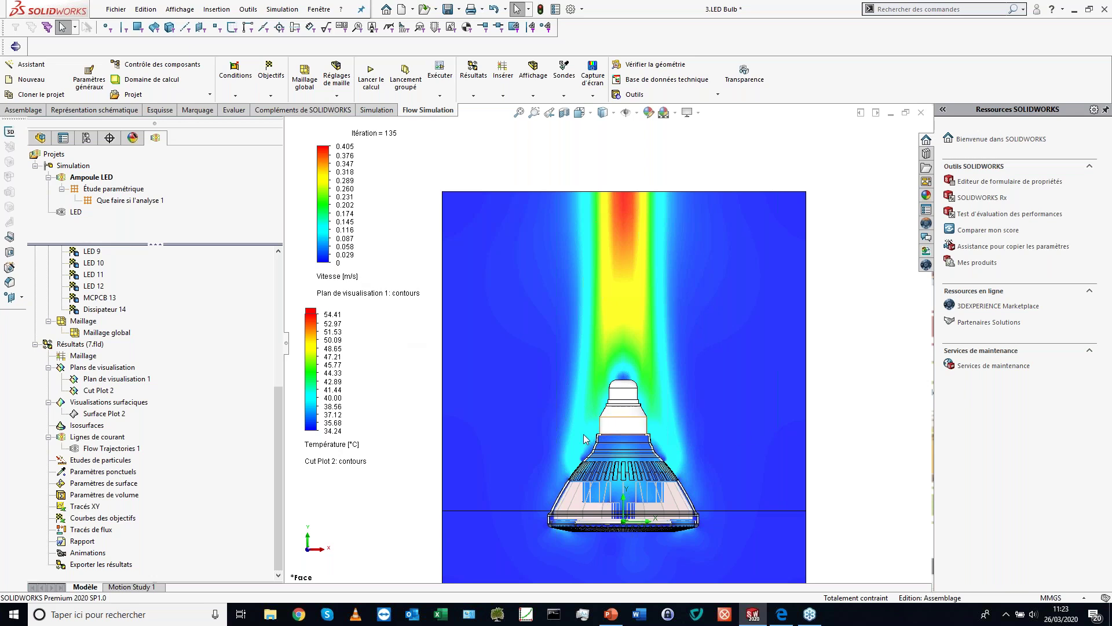
Step: Hide both cut plots, Plan de visualisation 1 and Cut Plot 2, together
left_click(97, 378)
left_click(99, 390, "ctrl")
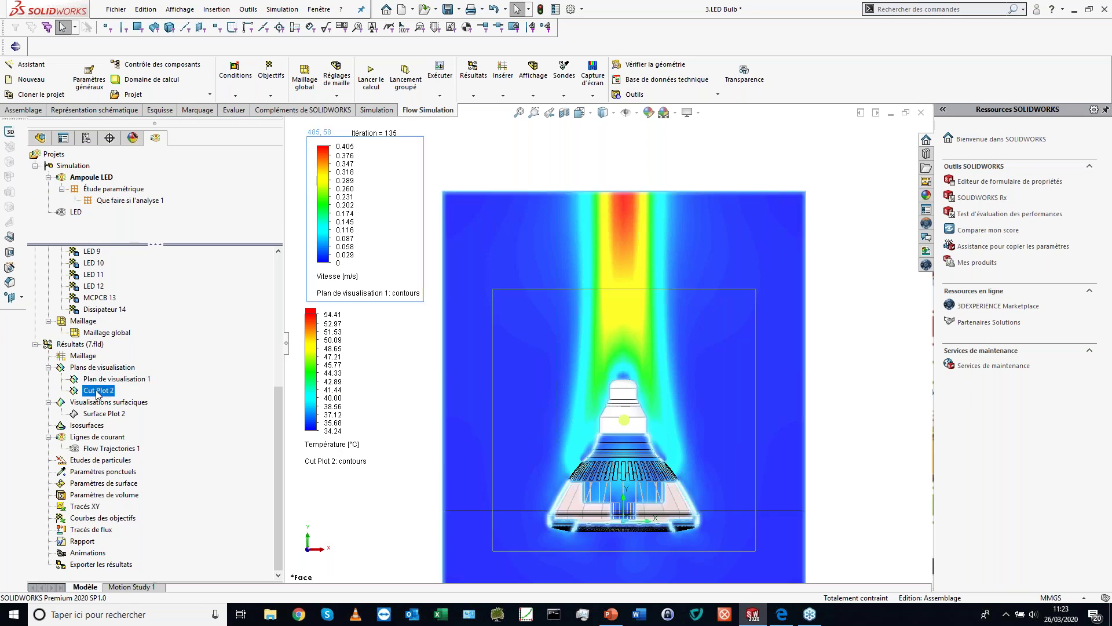
right_click(99, 392)
left_click(129, 398)
Step: Display Surface Plot 2 and inspect the solid temperature on the heat sink fins from an angle
right_click(104, 414)
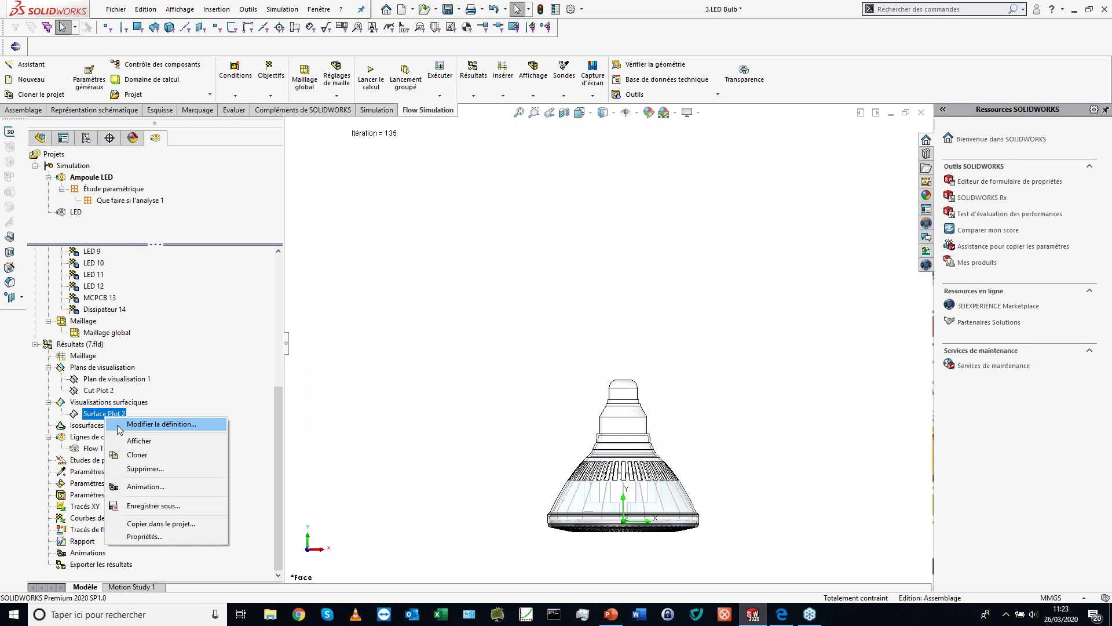
left_click(139, 441)
scroll(572, 384, "down", 3)
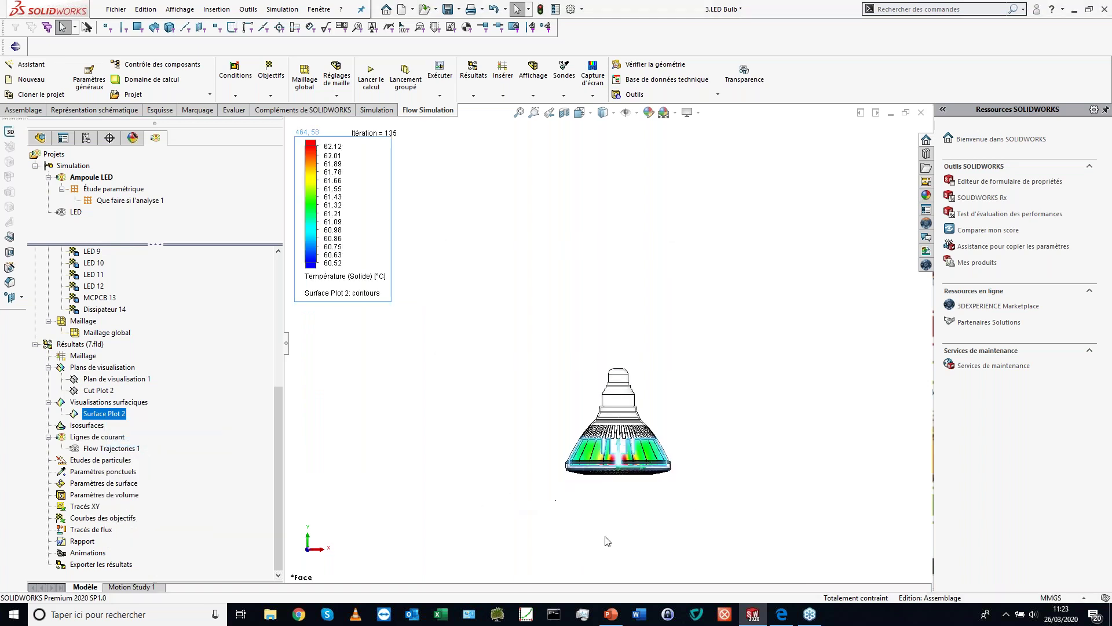
scroll(554, 287, "down", 2)
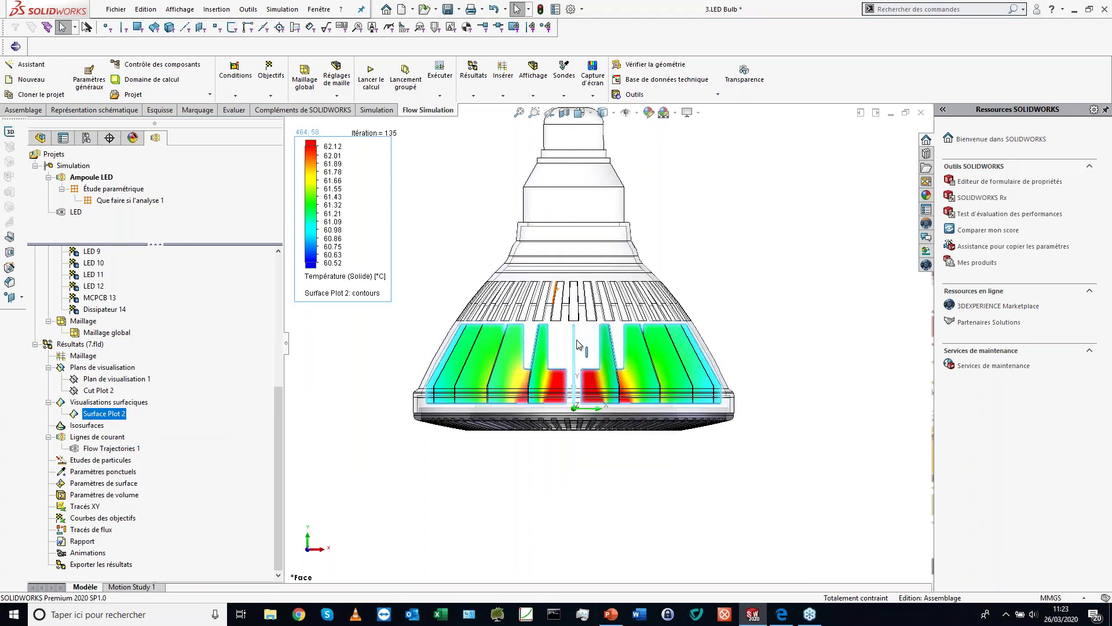
middle_click_drag(606, 347, 597, 382)
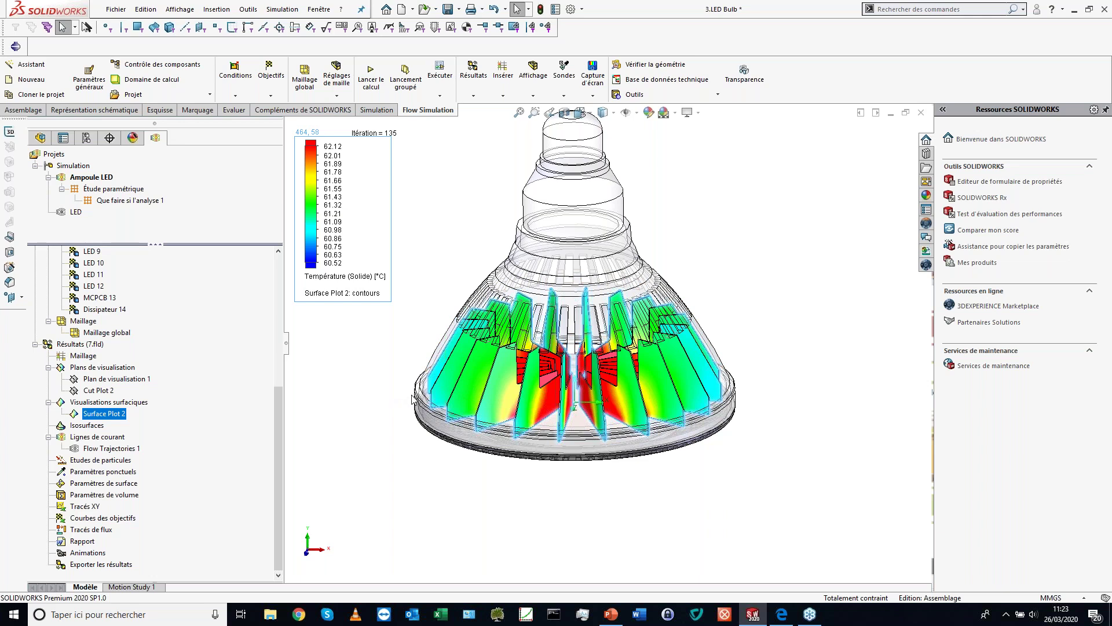
middle_click_drag(351, 393, 332, 410)
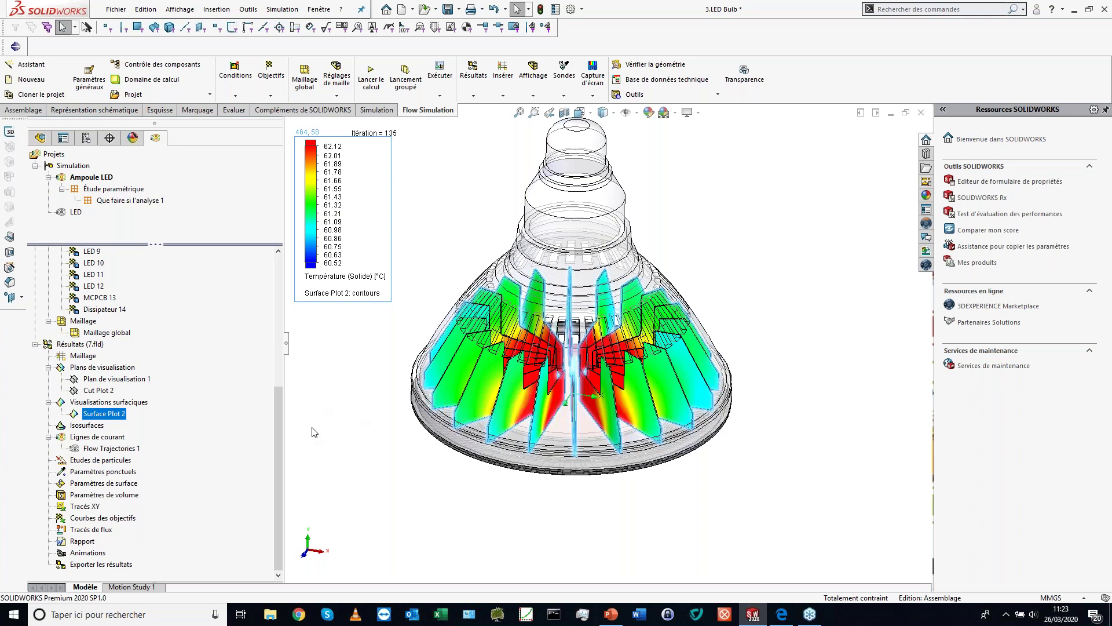
Step: Hide Surface Plot 2 and display Flow Trajectories 1 around the bulb
right_click(94, 415)
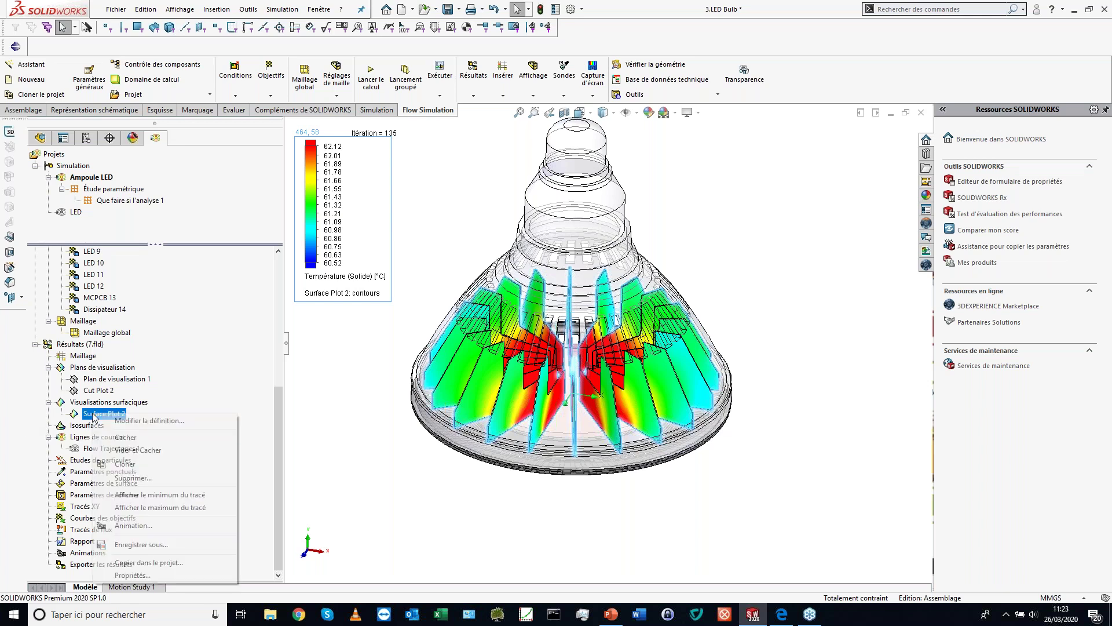
left_click(138, 445)
right_click(107, 448)
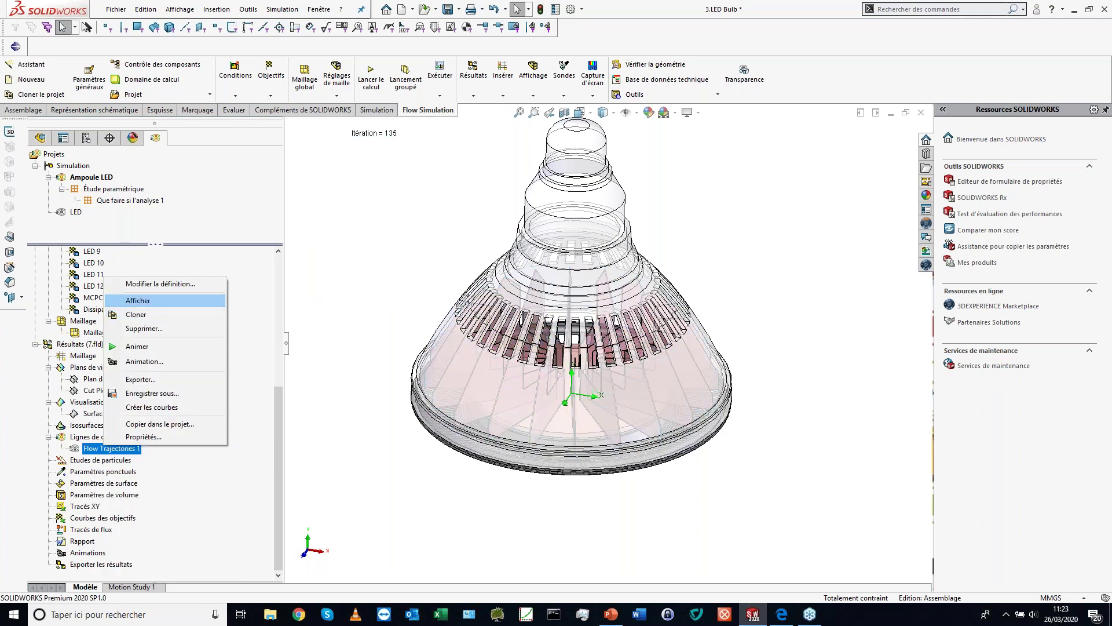
left_click(144, 303)
scroll(509, 463, "up", 4)
middle_click_drag(509, 463, 507, 416)
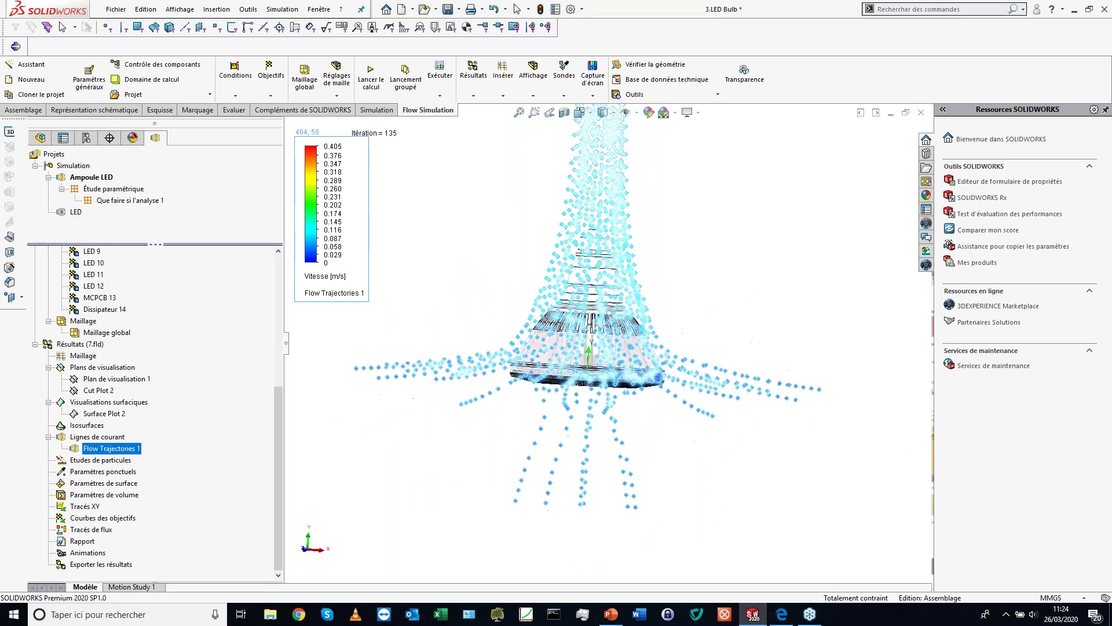
Step: Animate Flow Trajectories 1, watch it from the front, and hide the trajectories
right_click(95, 449)
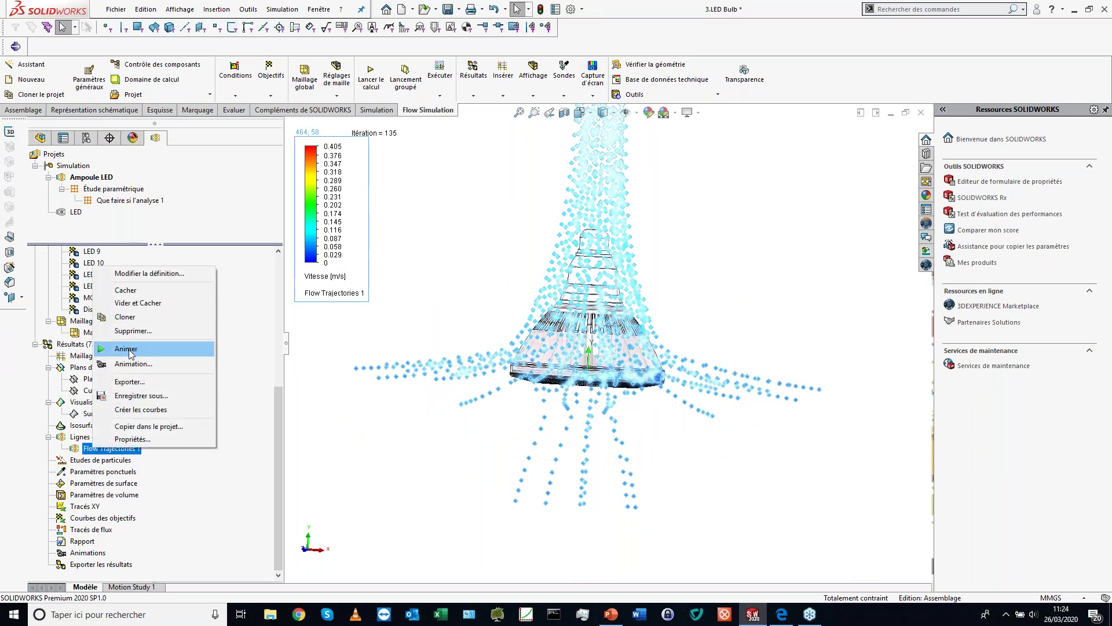
left_click(129, 350)
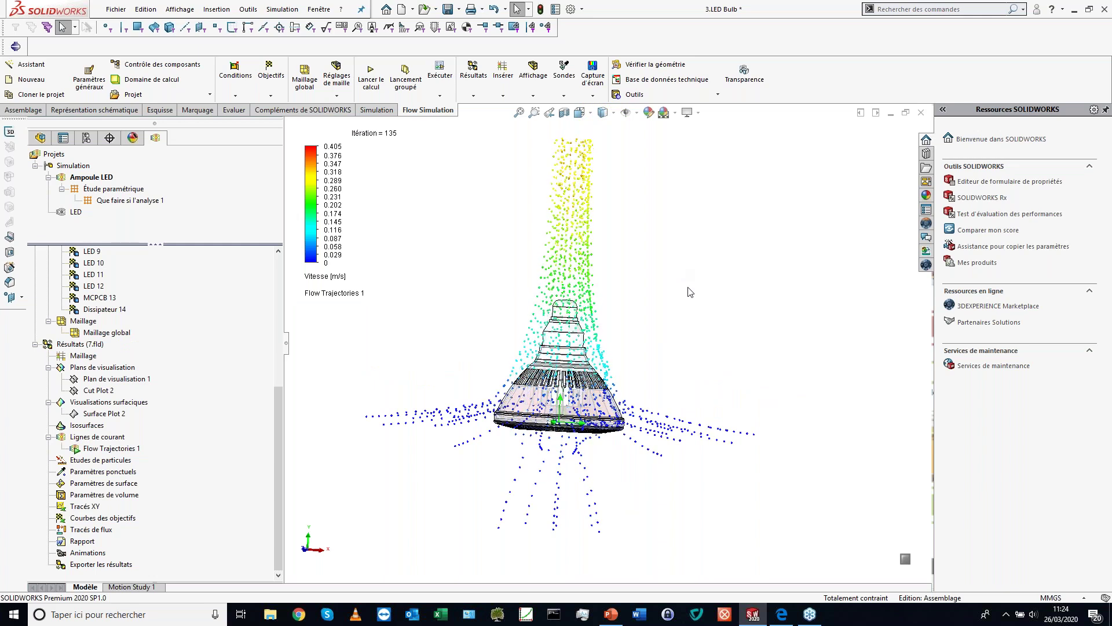
key("ctrl+1")
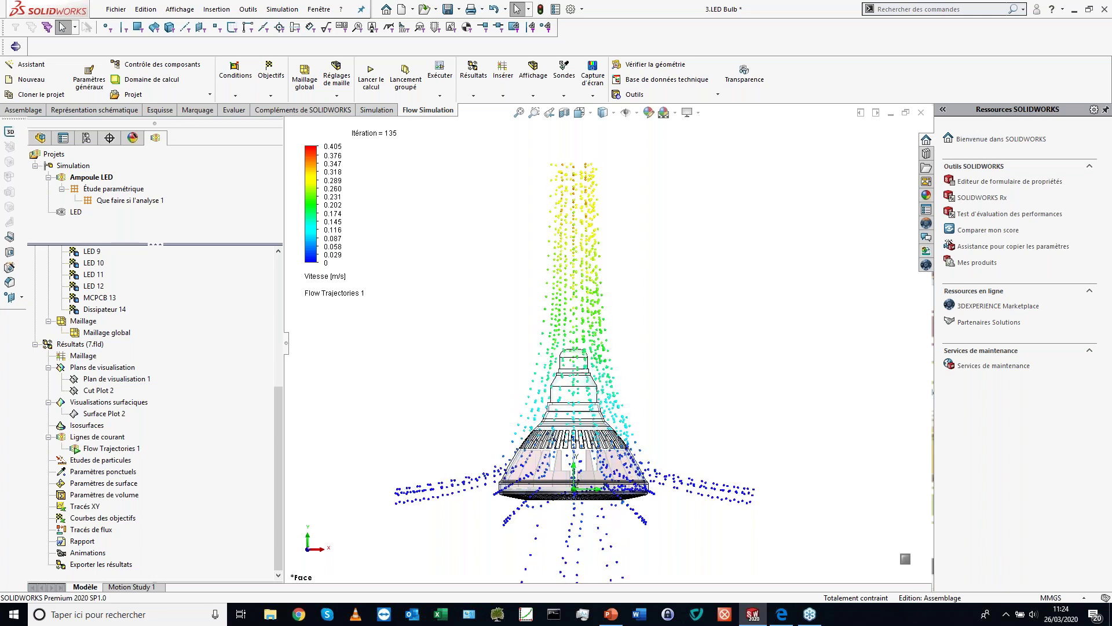
right_click(109, 449)
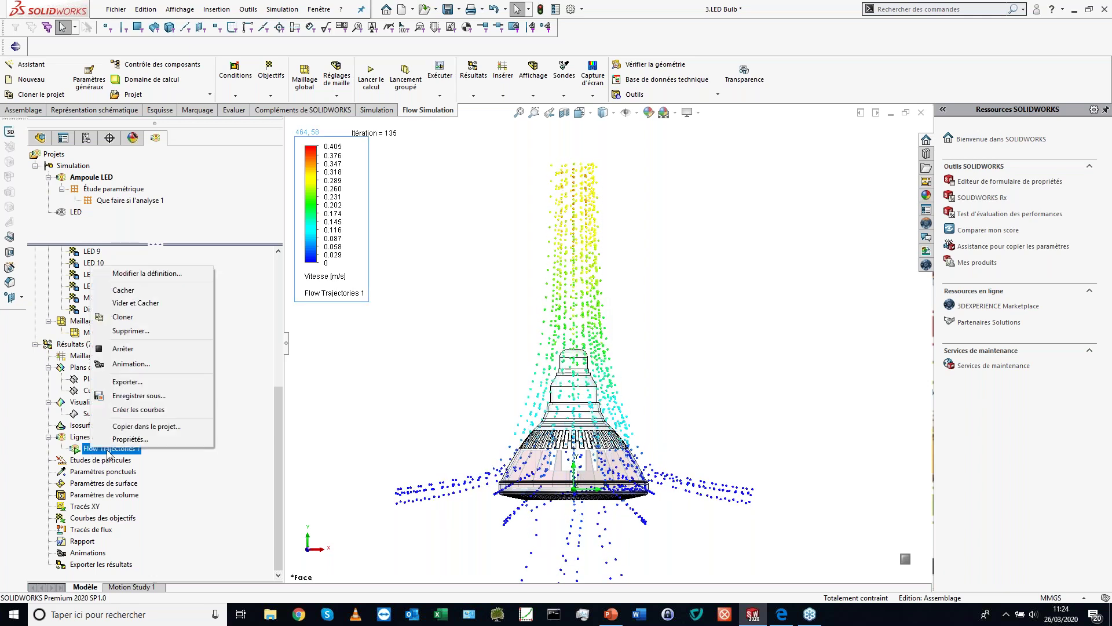
left_click(144, 293)
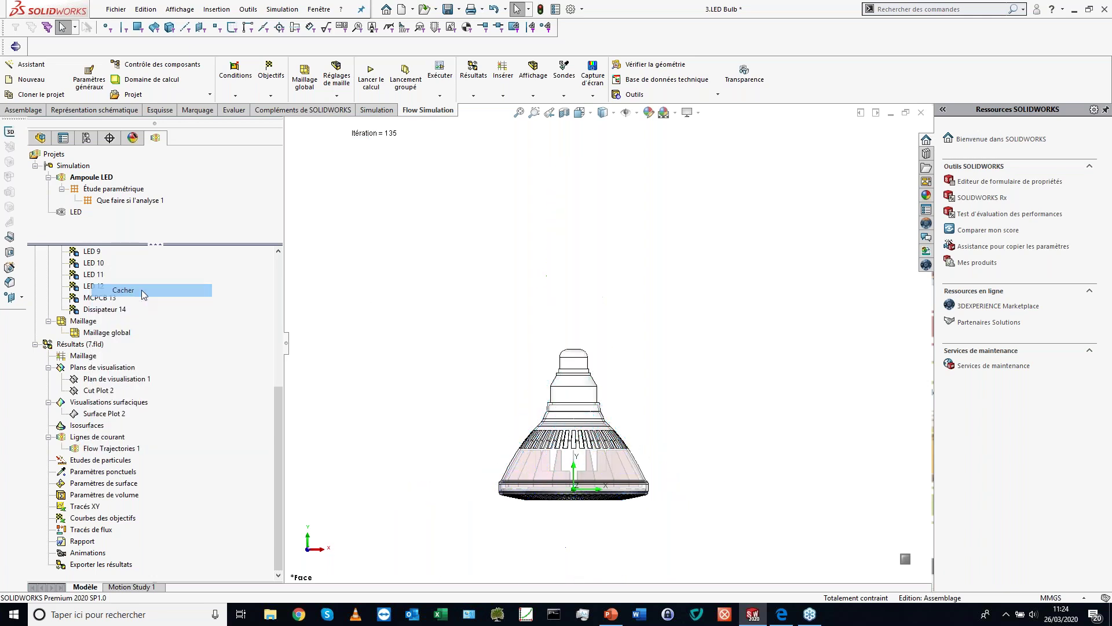
Step: Define a goal plot with all goals over iterations and review its summary table
double_click(107, 519)
left_click(55, 204)
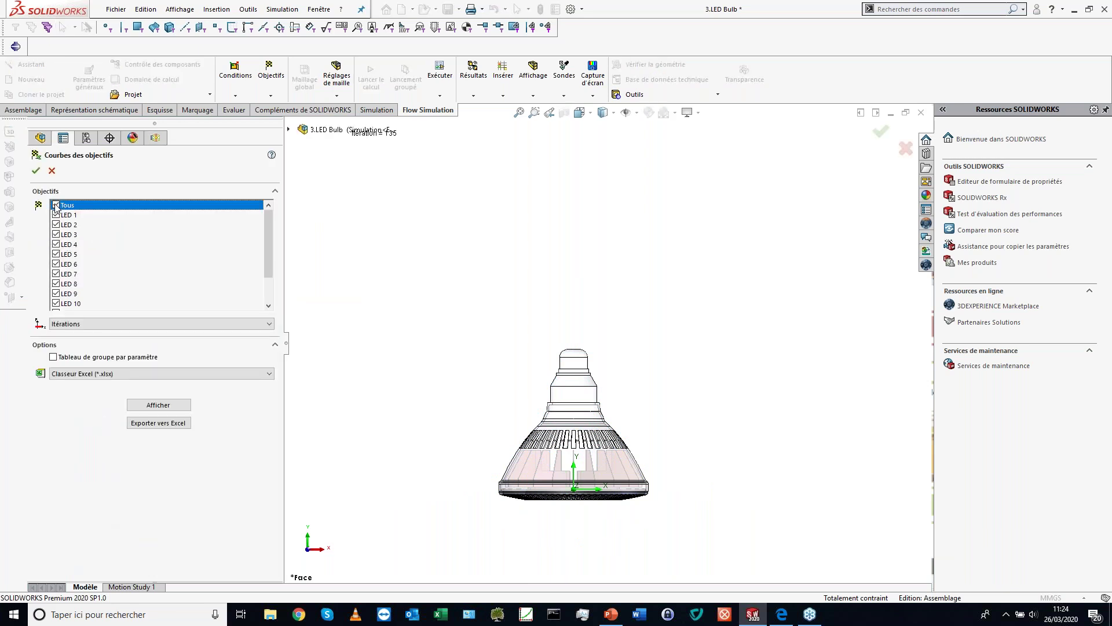
left_click(165, 409)
left_click_drag(280, 453, 299, 278)
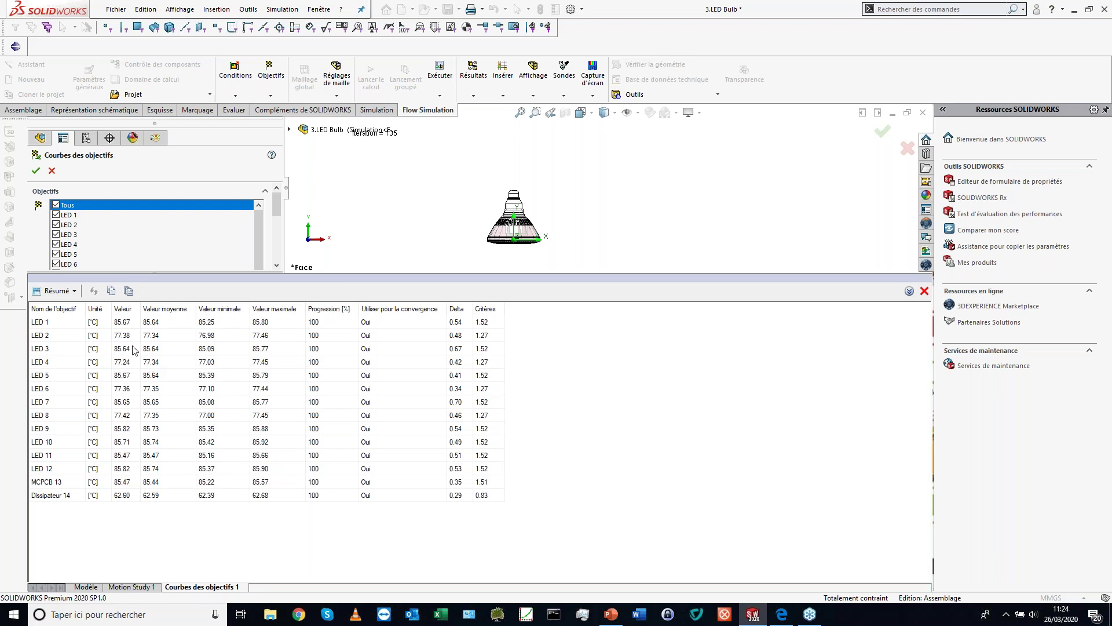
left_click_drag(317, 277, 315, 377)
left_click(924, 392)
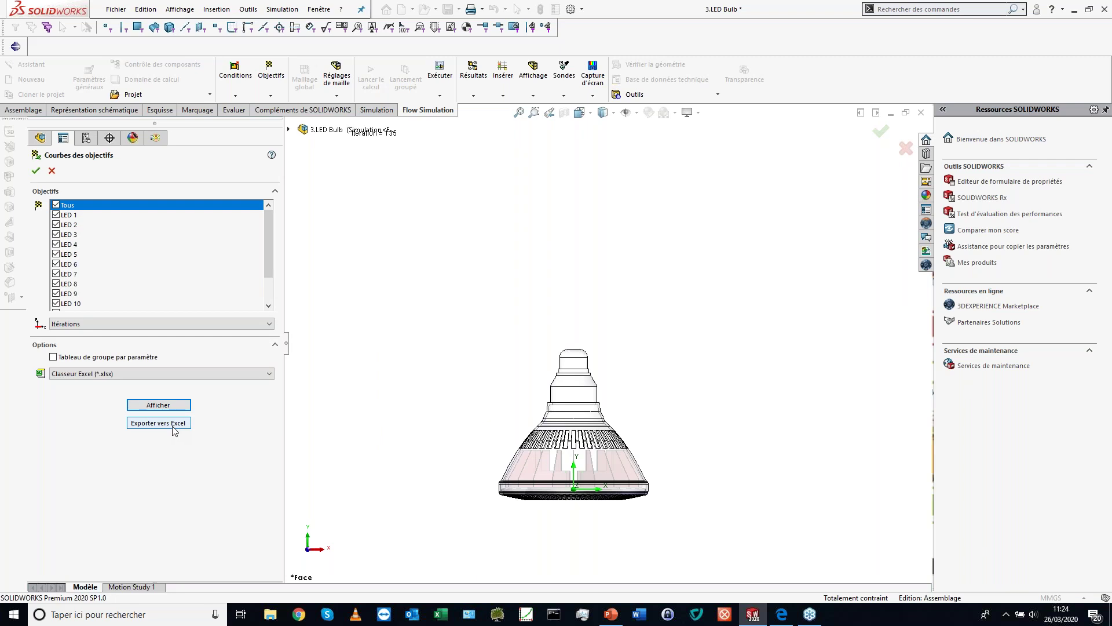
Step: Export the goal plot to an Excel workbook and view the LED 11 temperature chart in it
left_click(172, 430)
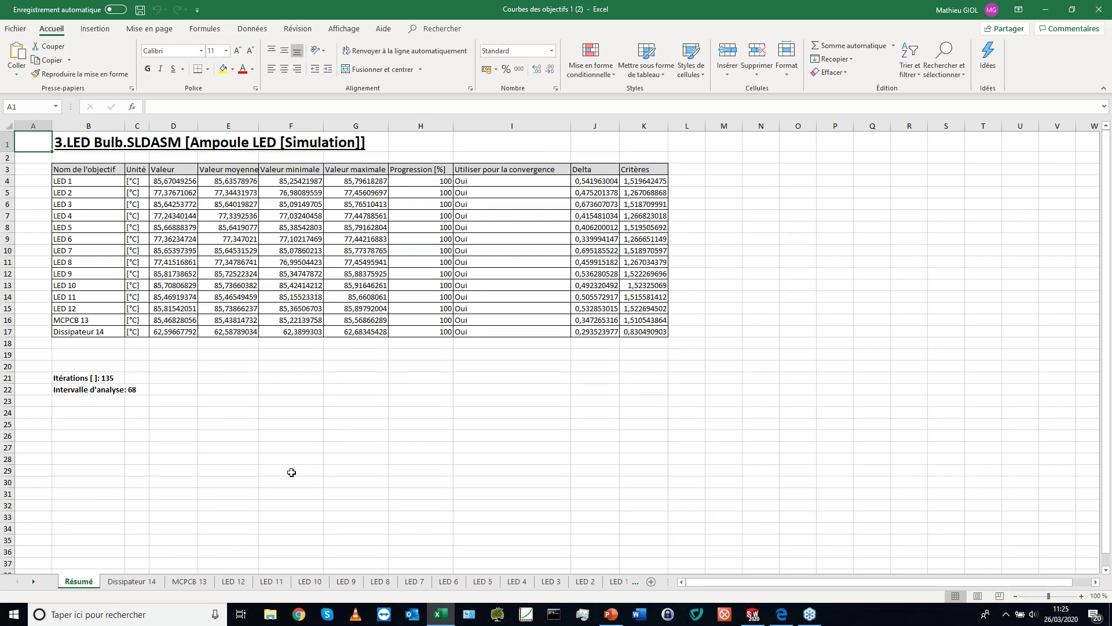
left_click(272, 581)
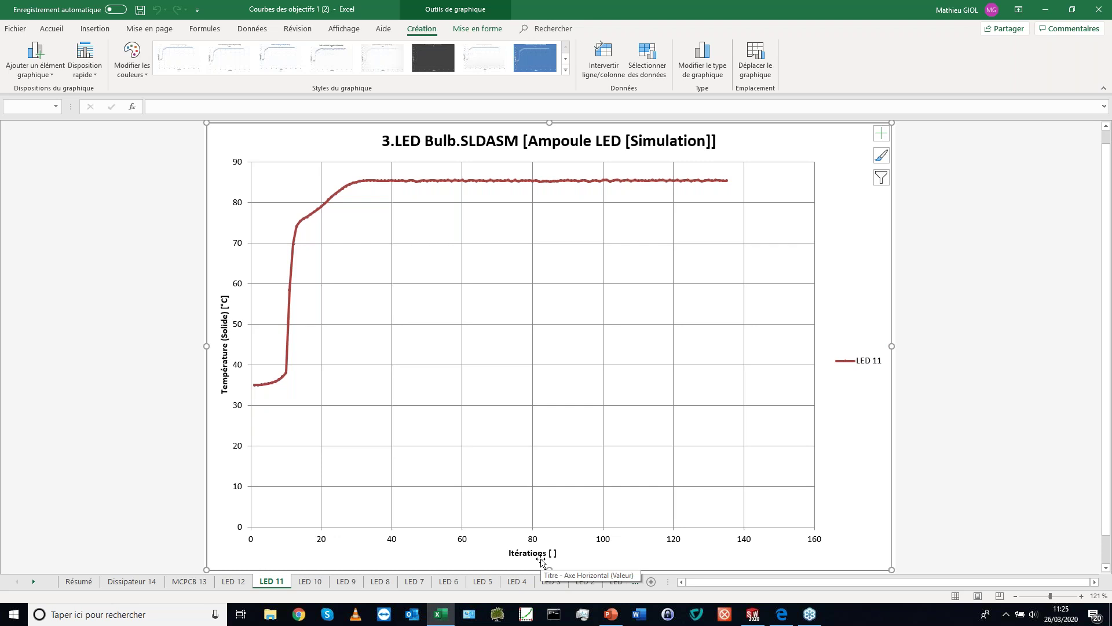
left_click(1098, 7)
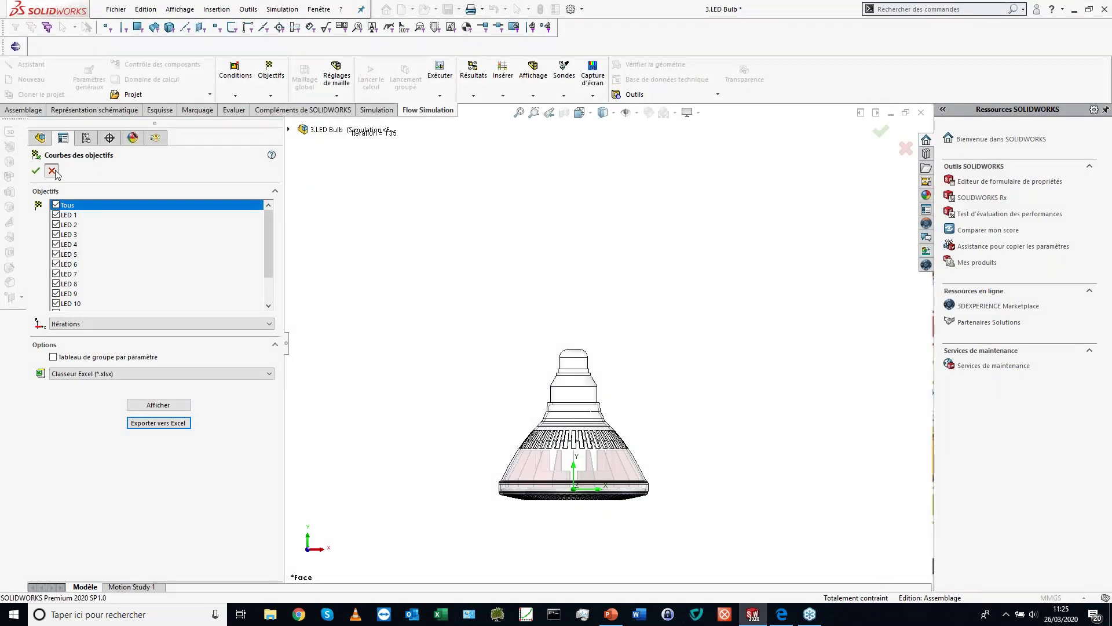
left_click_drag(273, 331, 288, 517)
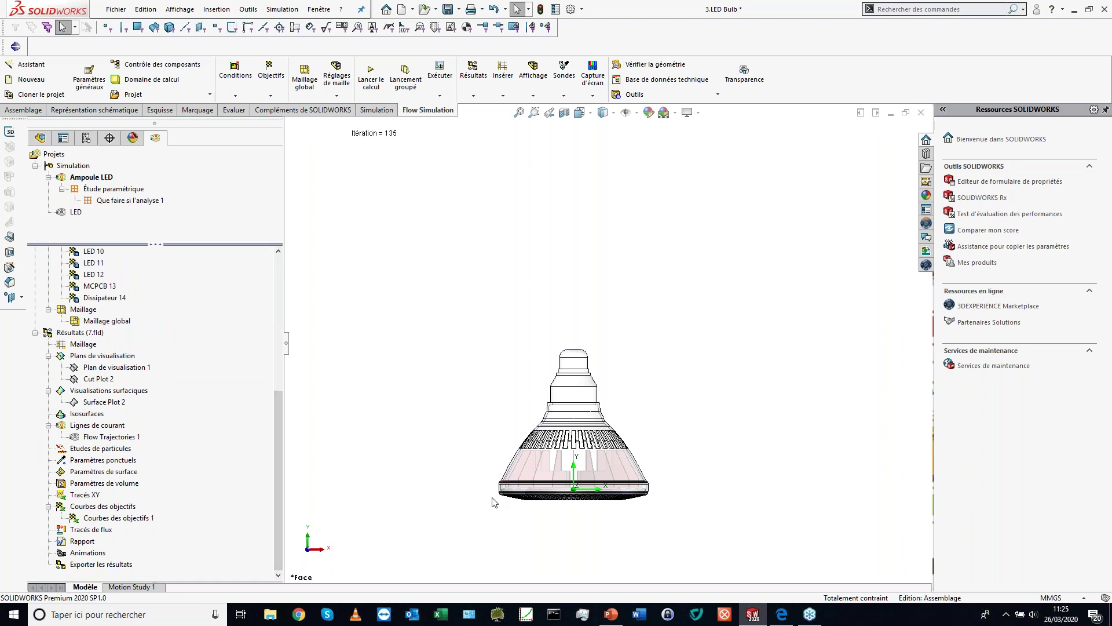
Step: Create a new what-if parametric study for the Ampoule LED project
scroll(622, 545, "down", 3)
middle_click_drag(464, 322, 429, 344)
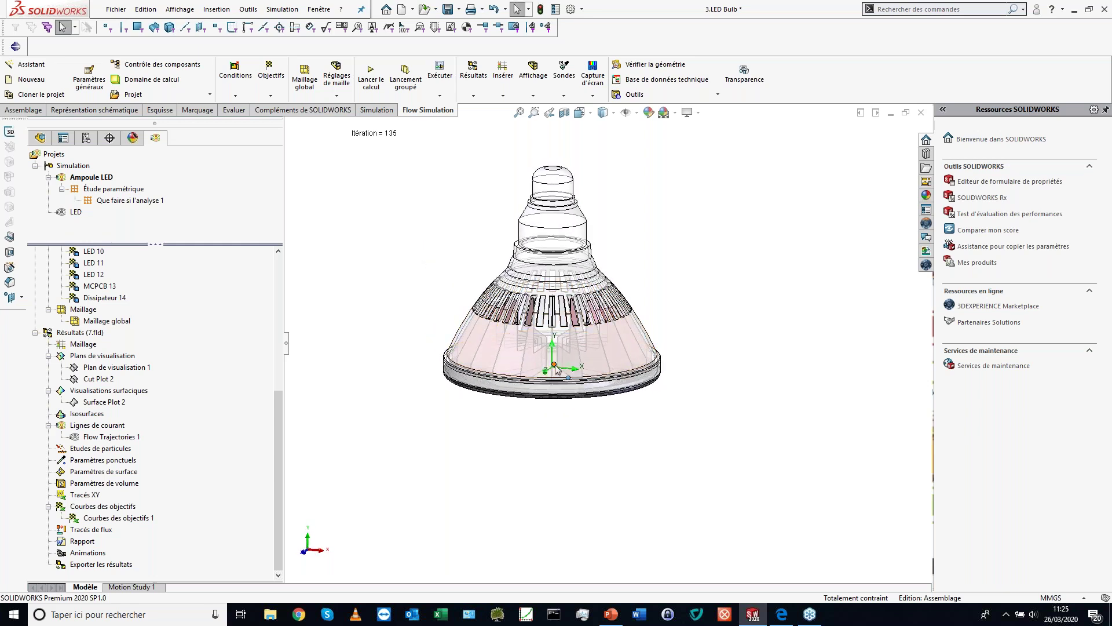
scroll(554, 362, "down", 2)
scroll(554, 362, "down", 1)
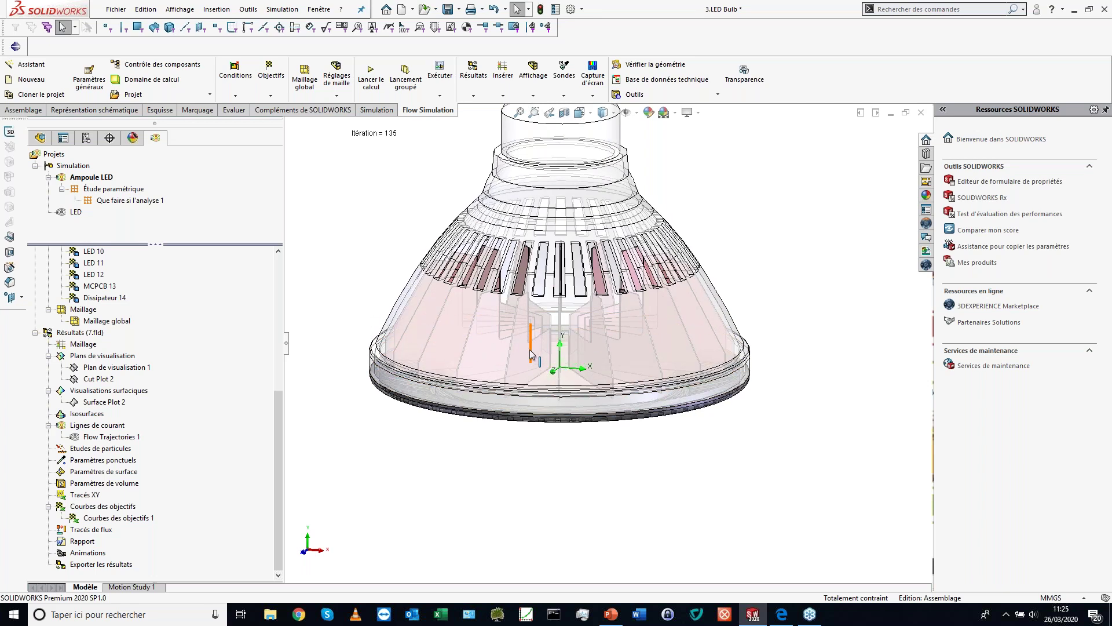
middle_click_drag(392, 461, 406, 408)
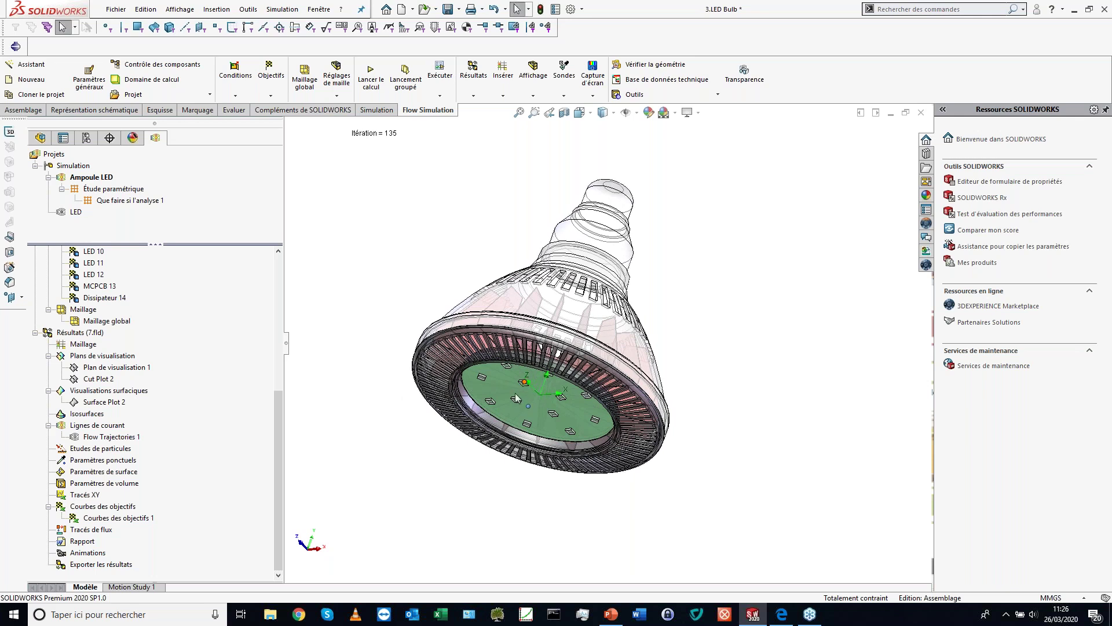
middle_click_drag(530, 408, 534, 391)
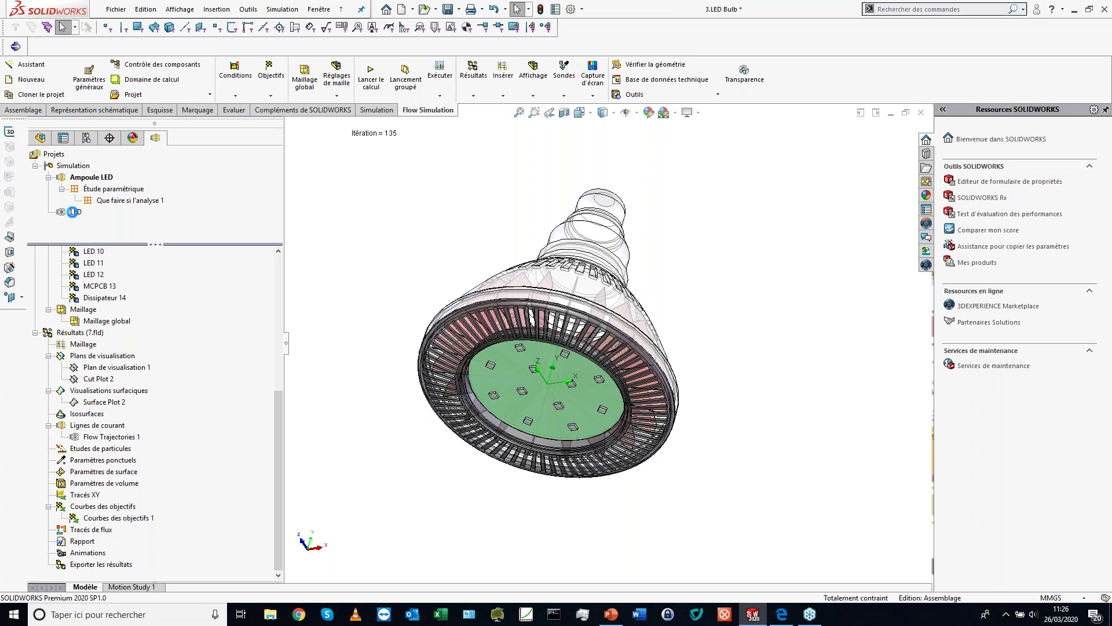
right_click(88, 181)
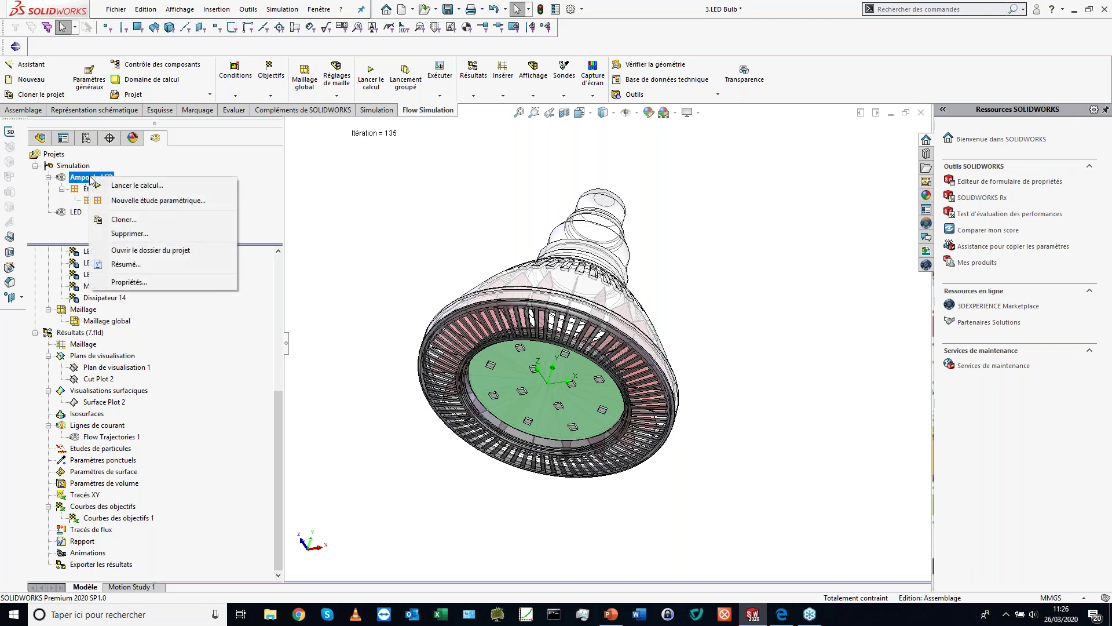
left_click(128, 201)
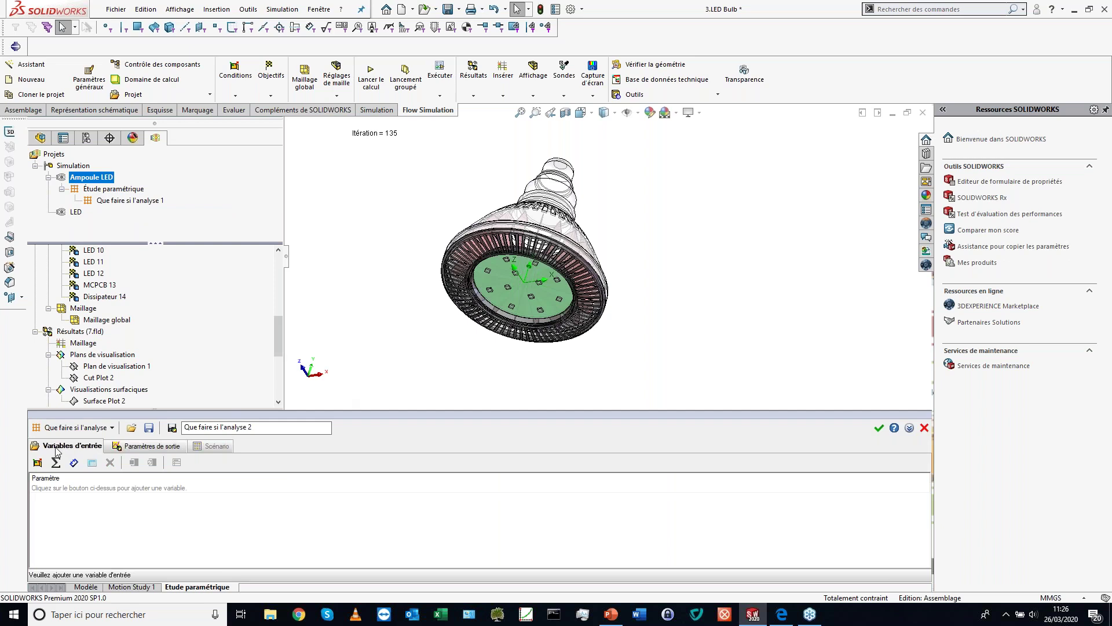
Step: Hide the Lamp Body component to expose the heat sink fins
middle_click_drag(582, 174, 584, 242)
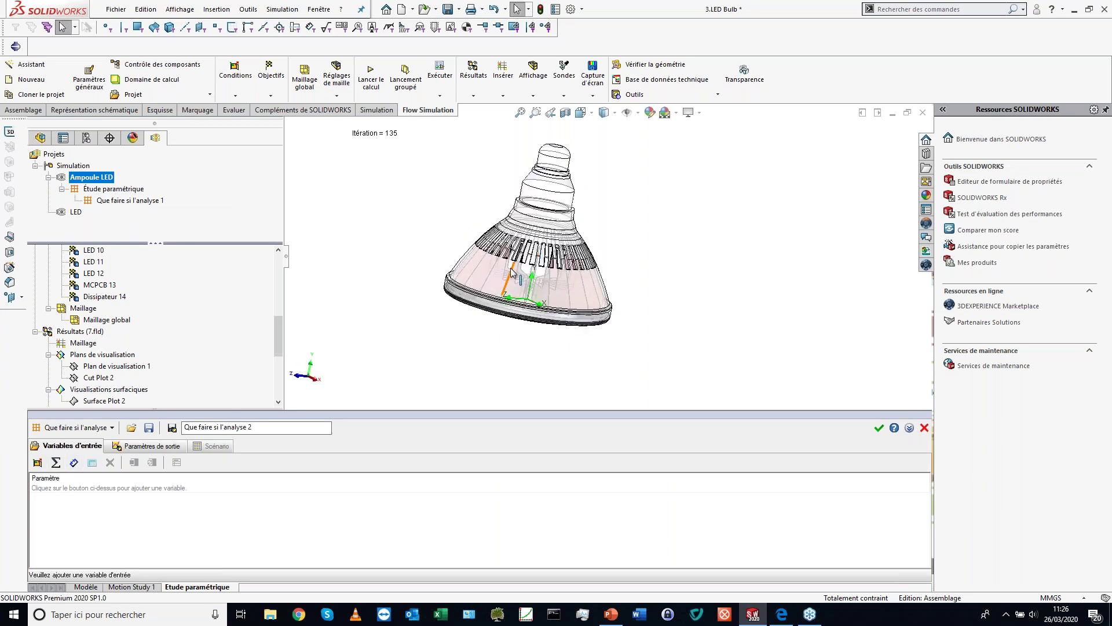
left_click(528, 272)
right_click(528, 272)
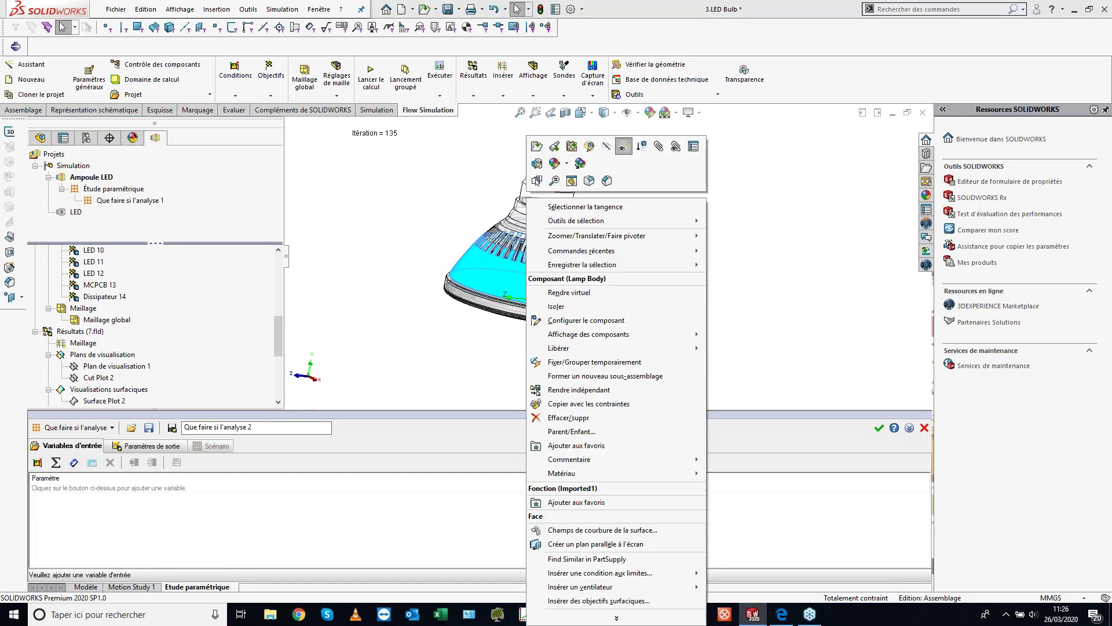
left_click(607, 146)
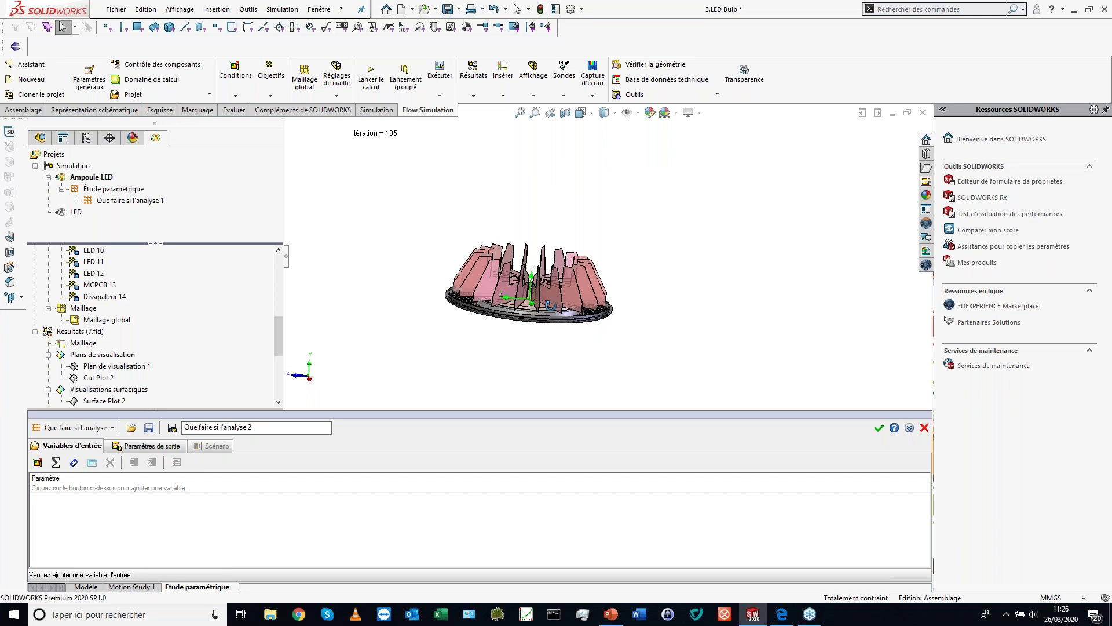
Step: Add the fins' circular pattern count, D1@CirPattern1 of Heatsink Fins, as an input variable of the study
left_click(74, 462)
left_click(589, 281)
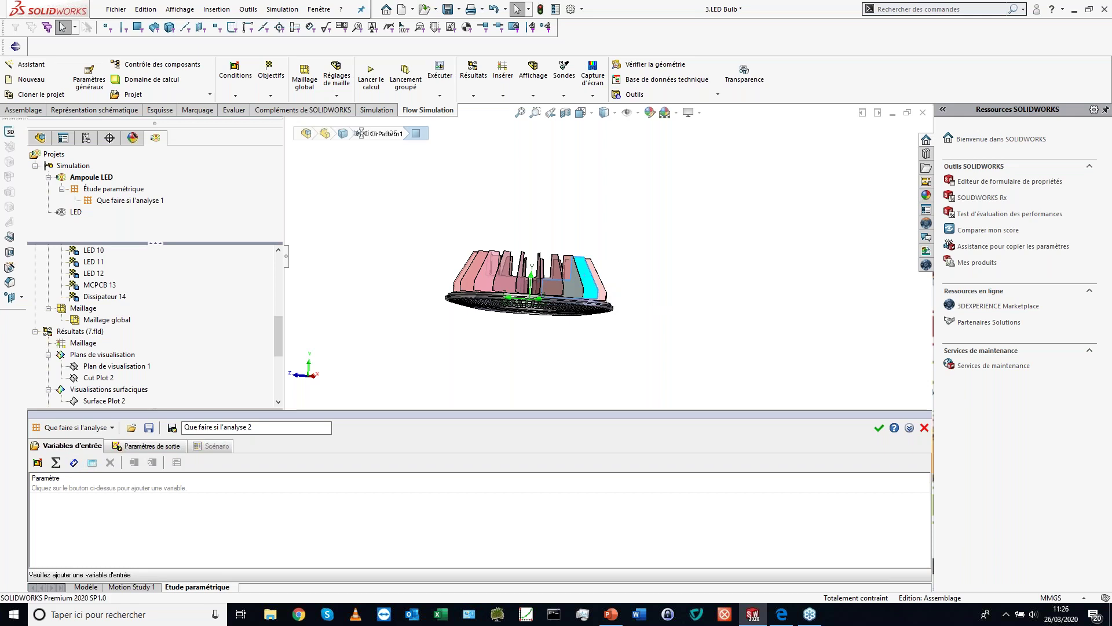
left_click(74, 462)
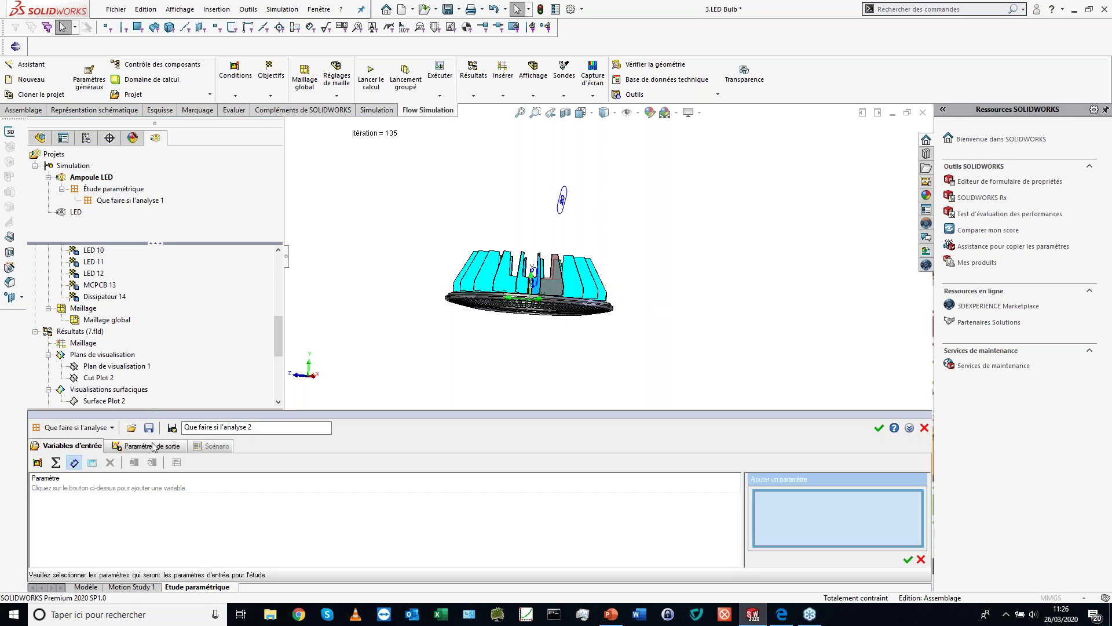
left_click(565, 201)
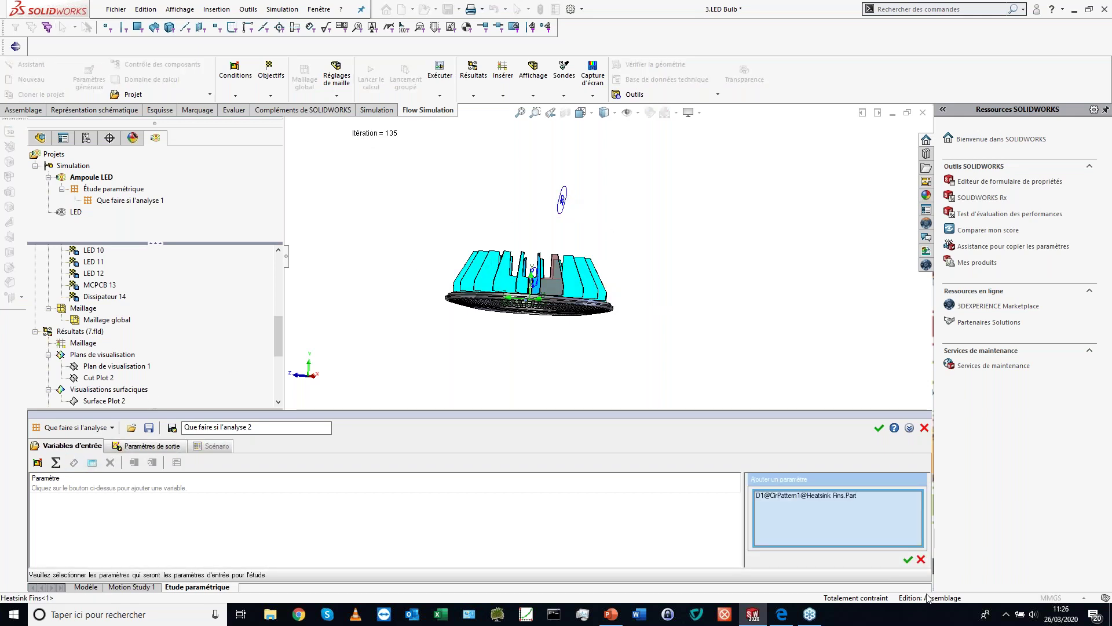
left_click(908, 559)
Step: Define the fin count variation by number, with a minimum of 20, a maximum of 100 and 5 values
left_click(308, 496)
left_click_drag(787, 411, 787, 343)
left_click(769, 426)
mouse_move(782, 447)
left_mouse_down()
mouse_move(759, 446)
mouse_move(773, 463)
left_mouse_up()
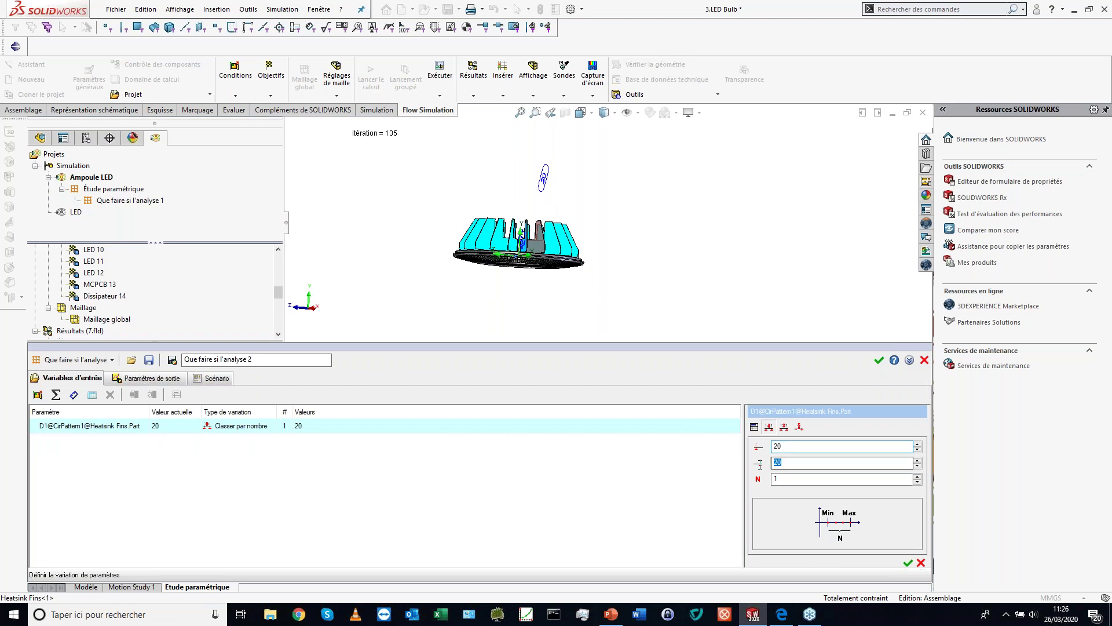
type("100")
left_click(776, 479)
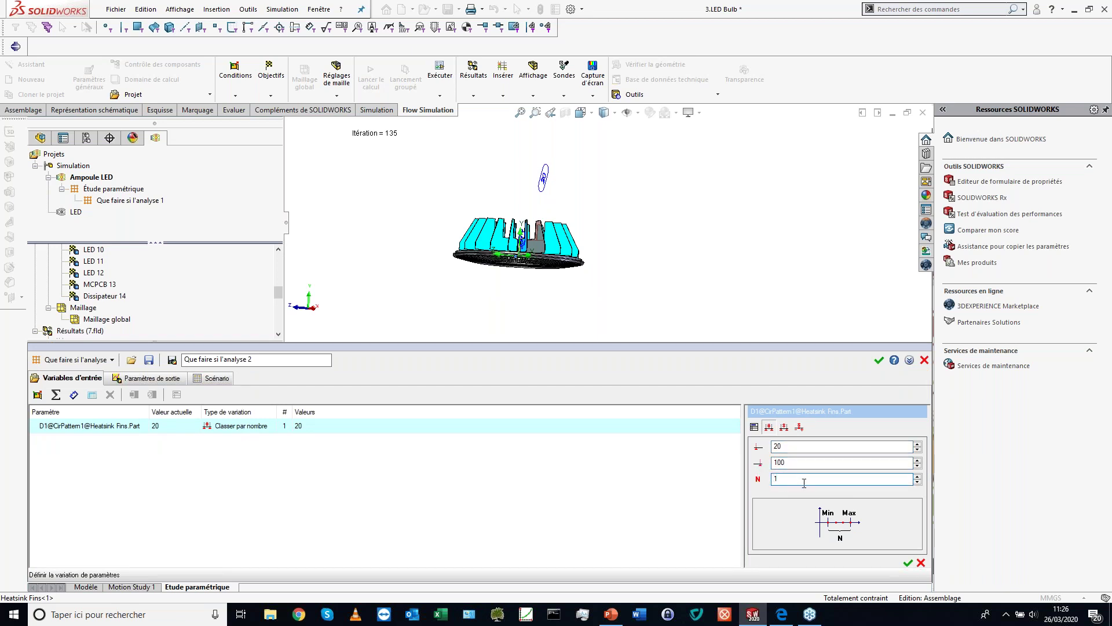
type("5")
left_click(908, 564)
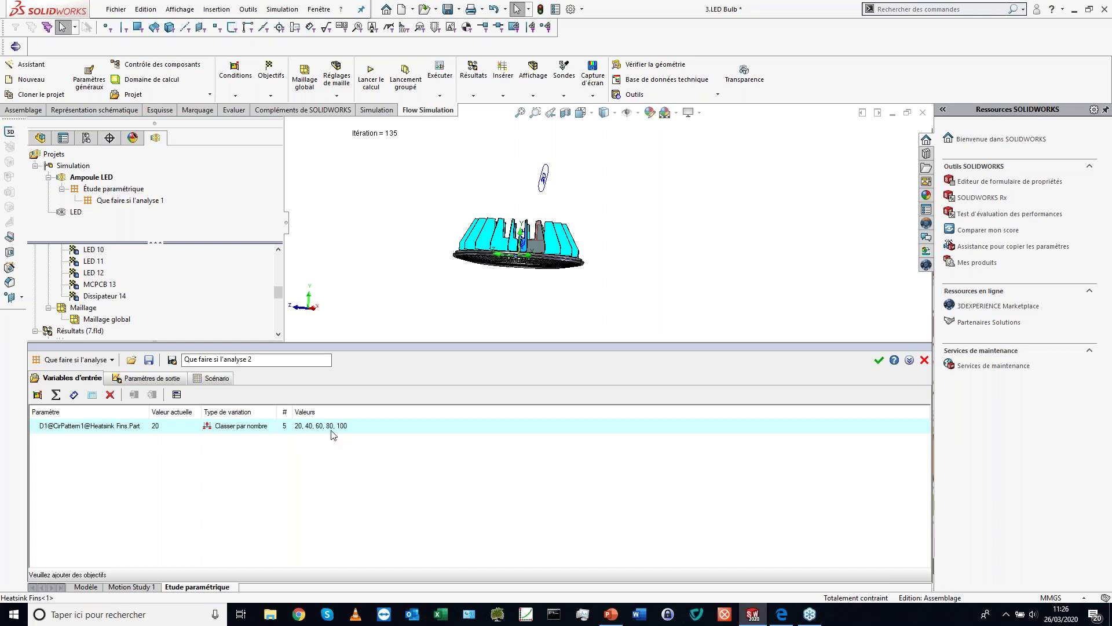
Step: Add the goals LED 9, LED 10, LED 11 and LED 12 as output parameters and open the study's scenario
left_click(135, 380)
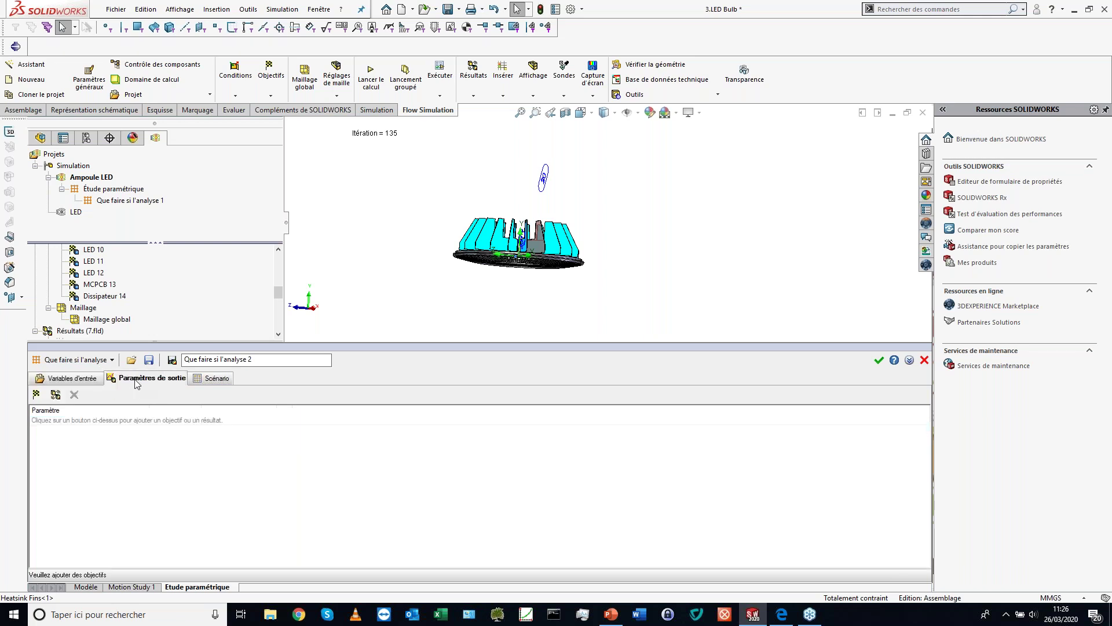
left_click(36, 395)
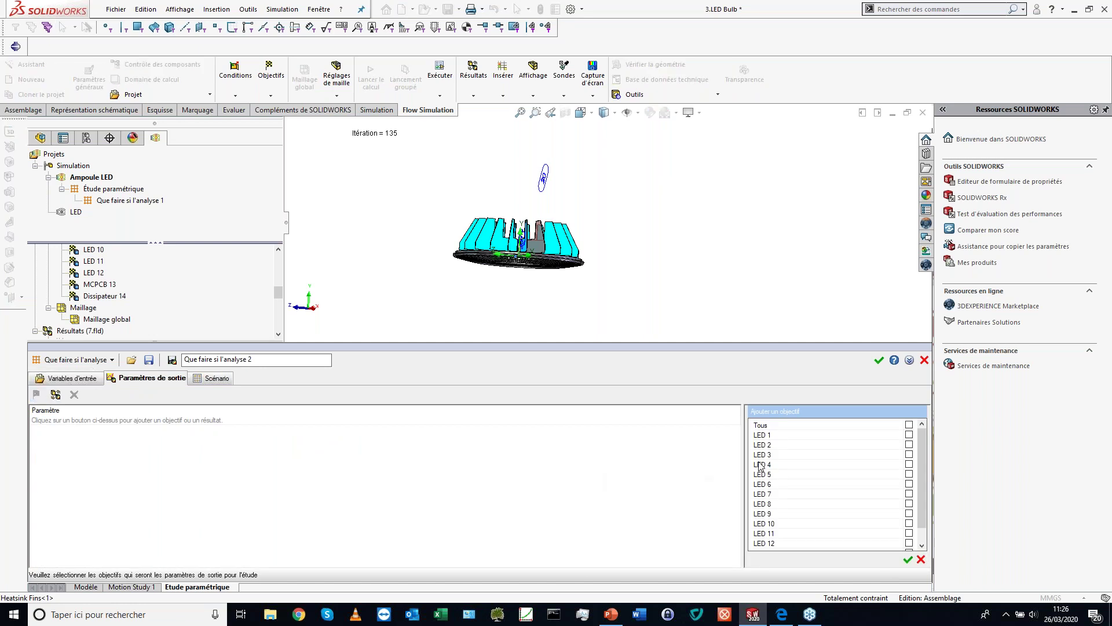
left_click_drag(923, 462, 923, 475)
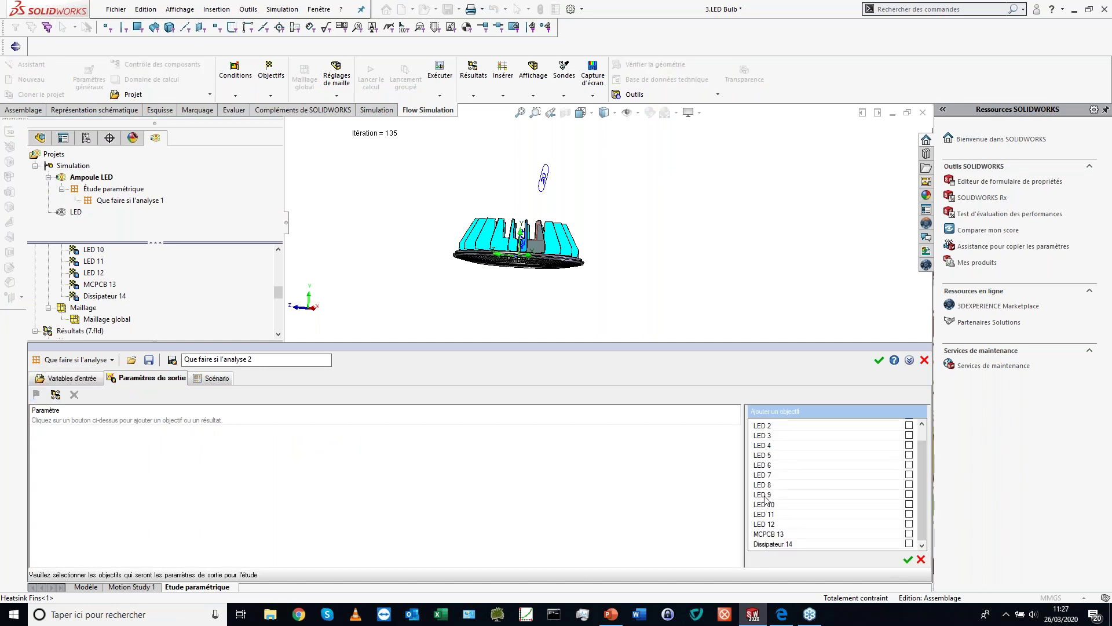
left_click(909, 496)
left_click(909, 505)
left_click(909, 514)
left_click(909, 525)
left_click(907, 561)
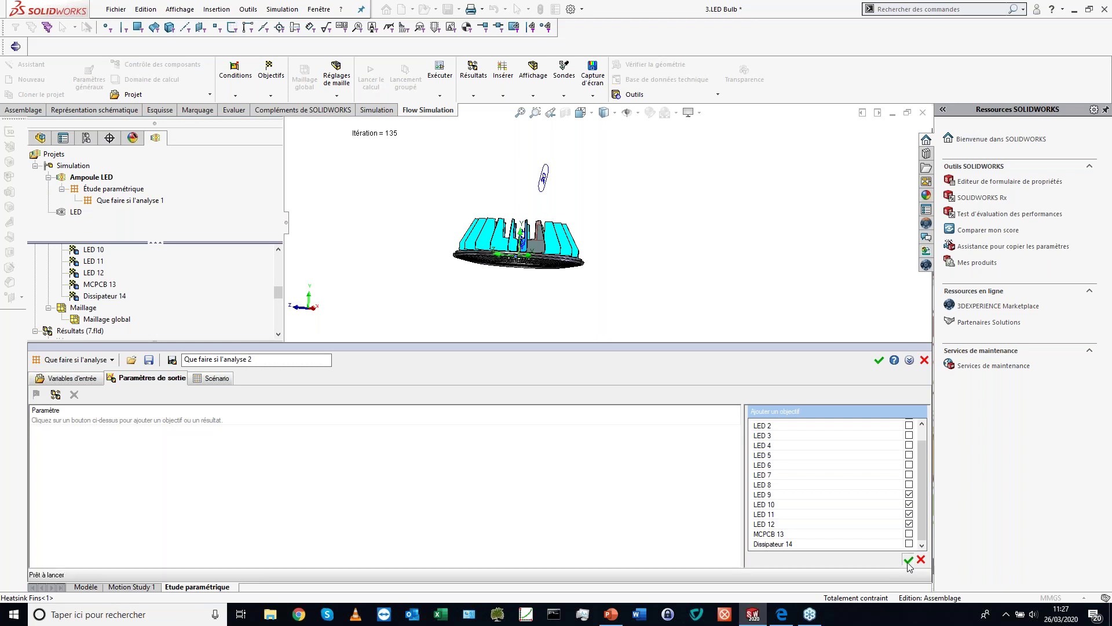
left_click(212, 378)
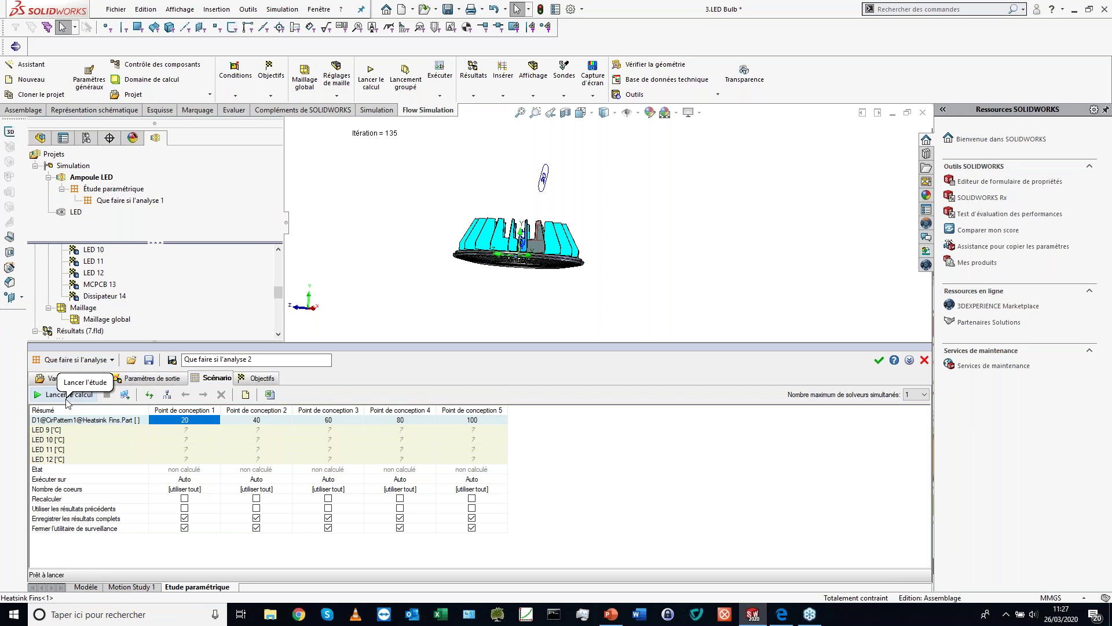
Step: Close the new parametric study, open the solved study Que faire si l'analyse 1 and enlarge its scenario table
left_click(925, 360)
left_click(119, 200)
right_click(119, 201)
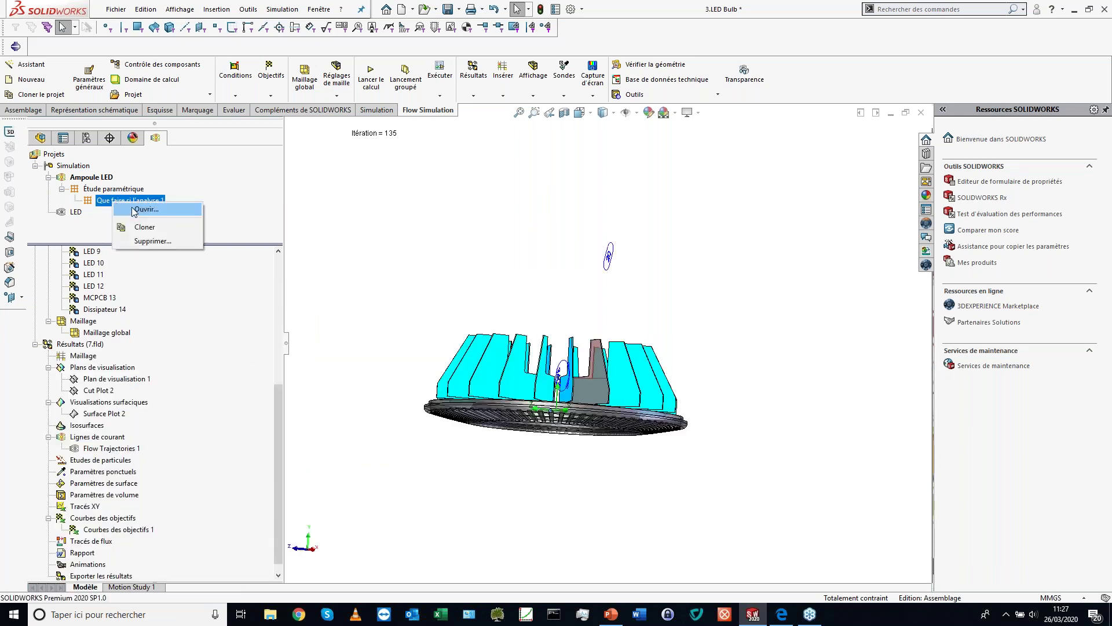
left_click(142, 208)
left_click(213, 445)
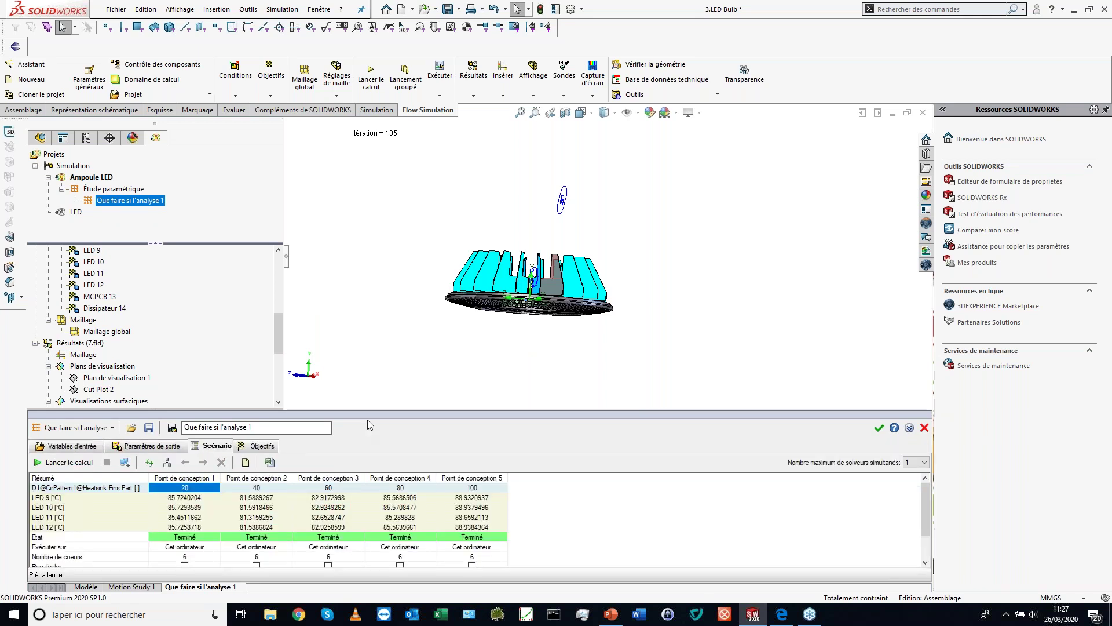
left_click(366, 404)
left_click_drag(368, 413, 371, 288)
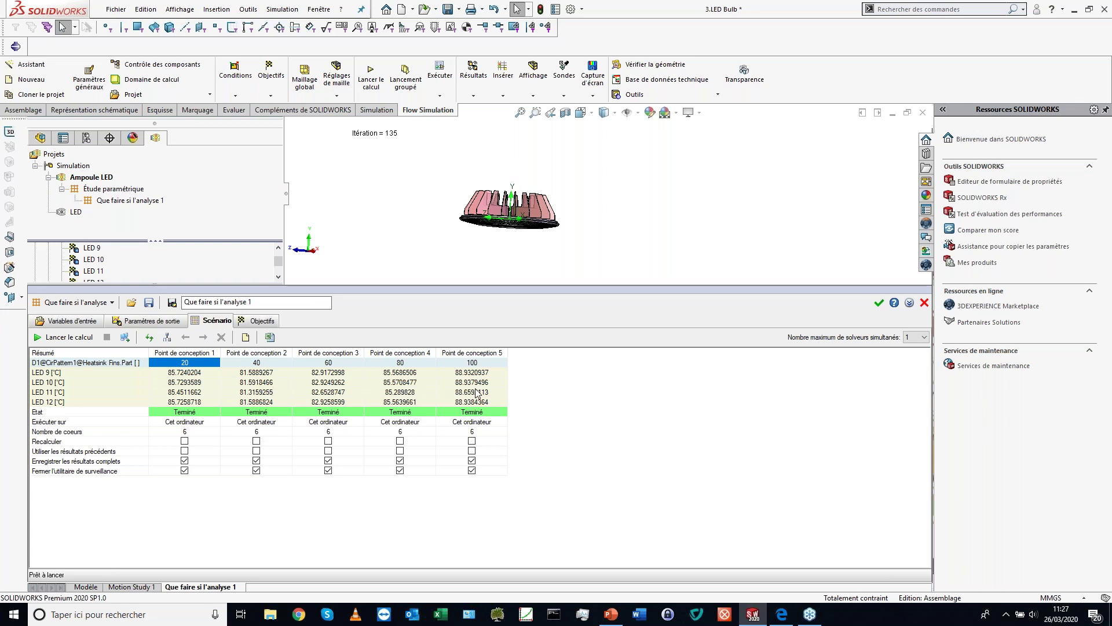
Step: Compare the LED goal temperatures of the design points as differences relative to Point de conception 1
left_click(275, 326)
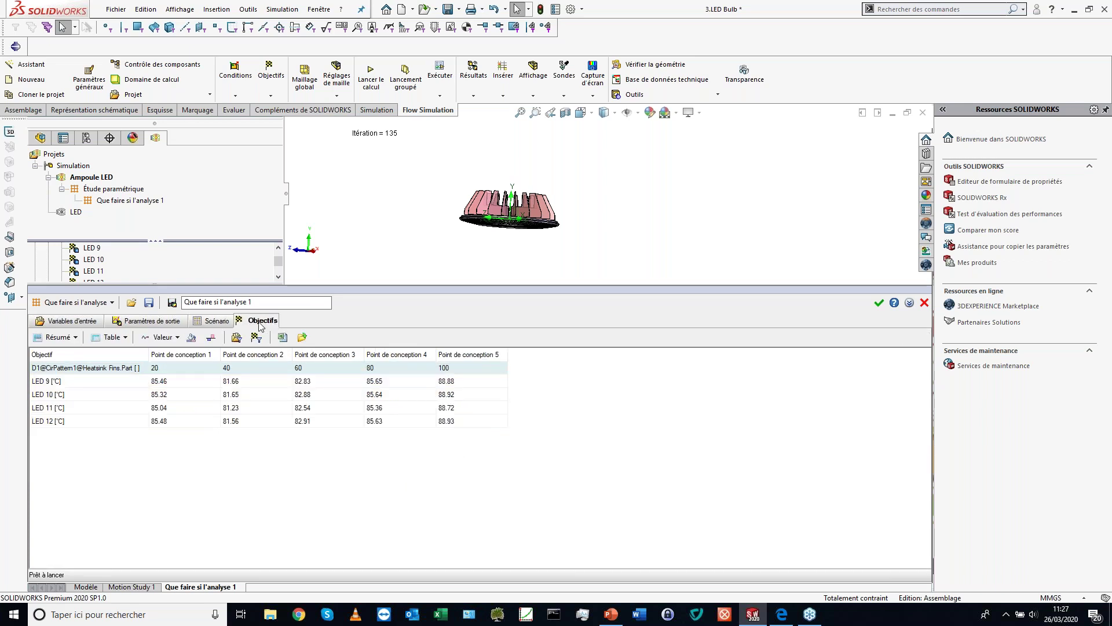
left_click(212, 339)
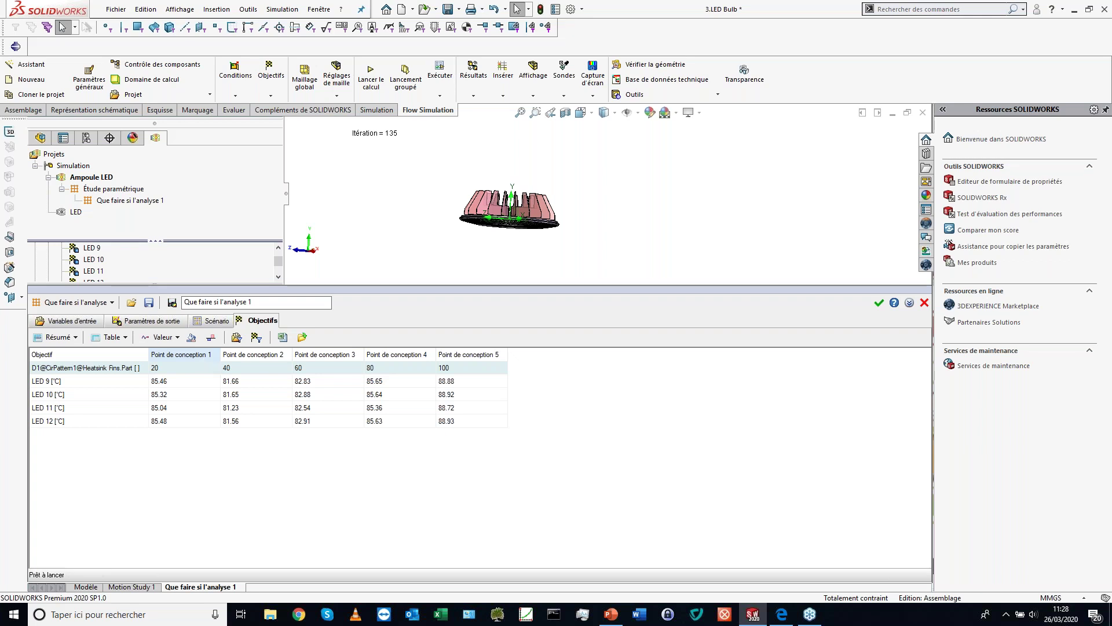
left_click(212, 340)
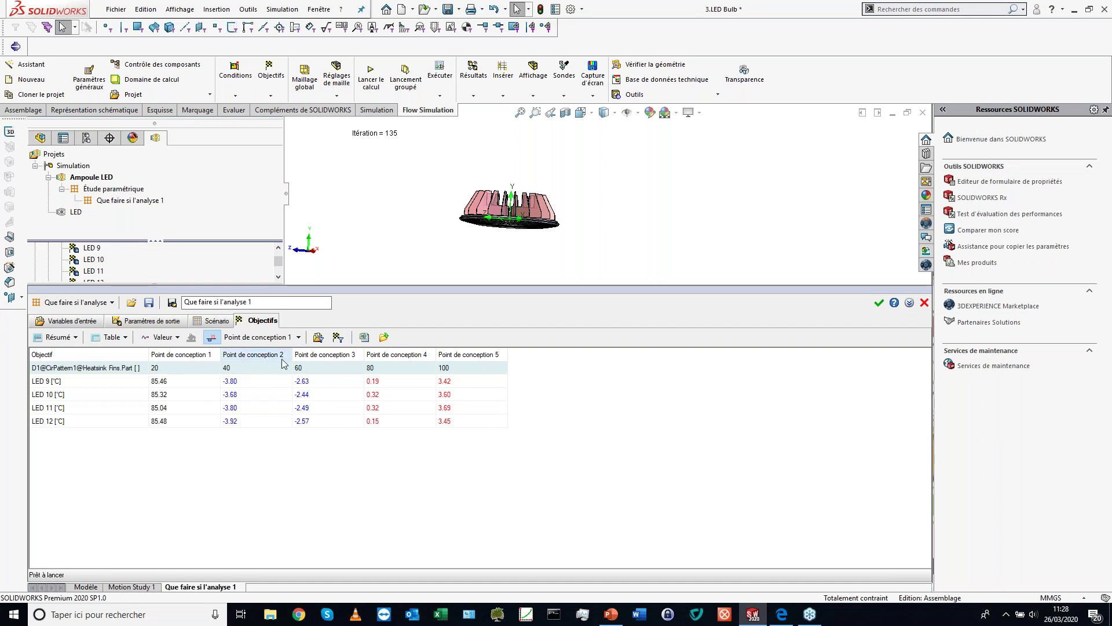
Step: Create a project from Point de conception 2, the 40-fin variant, and close the parametric study
left_click(212, 322)
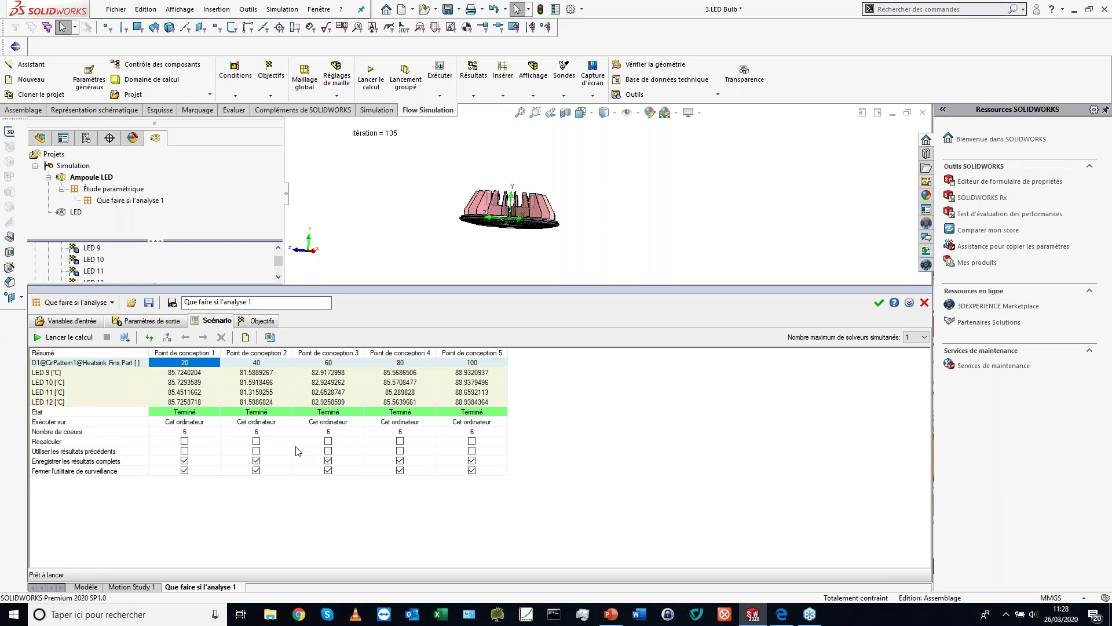
right_click(274, 354)
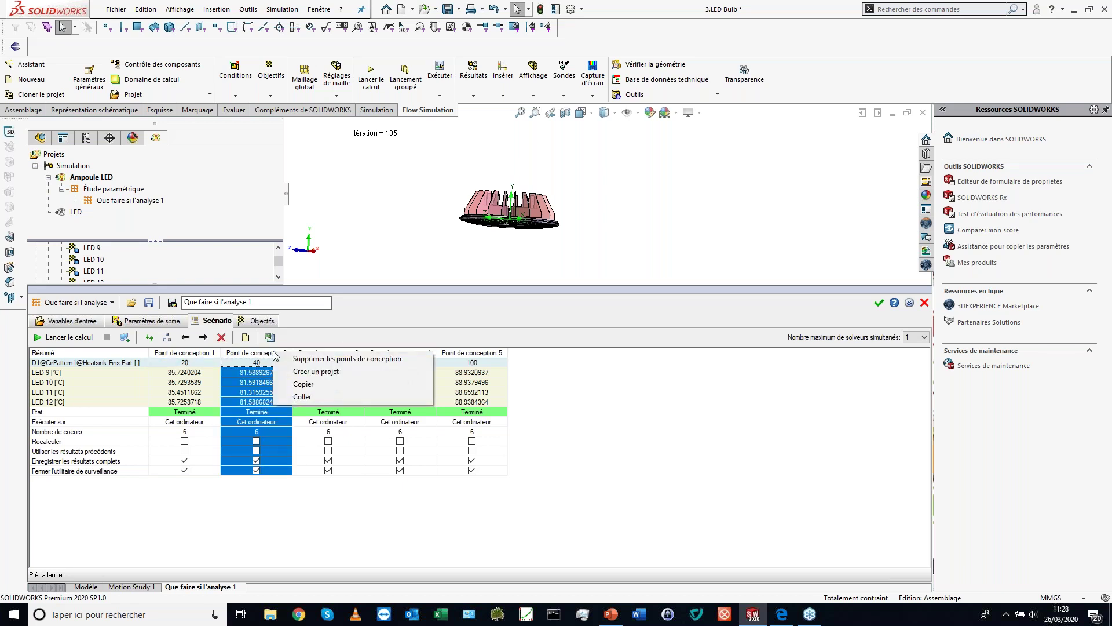
left_click(313, 371)
left_click(598, 353)
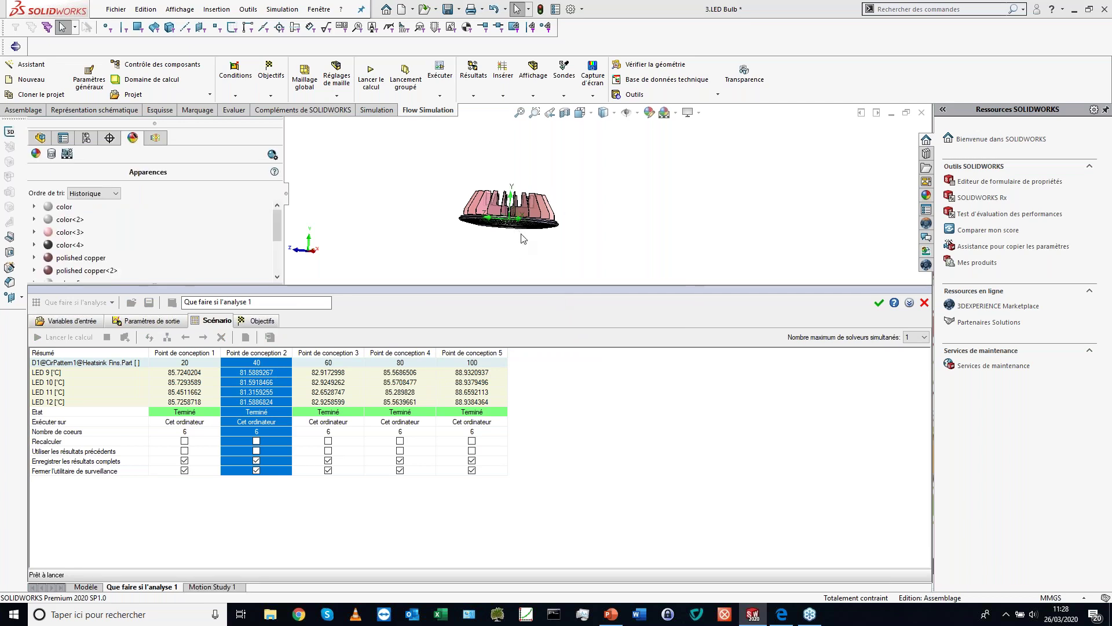
left_click_drag(524, 284, 919, 452)
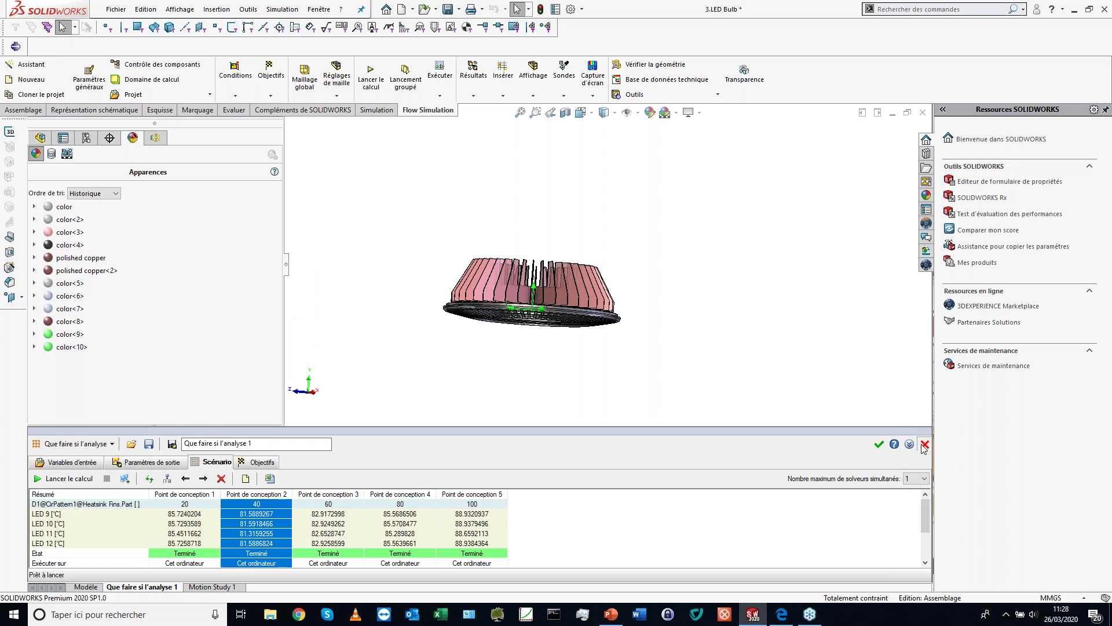
left_click(924, 445)
Step: Inspect the 40-fin heat sink and show the hidden Lamp Body component again
middle_click_drag(542, 297, 510, 316)
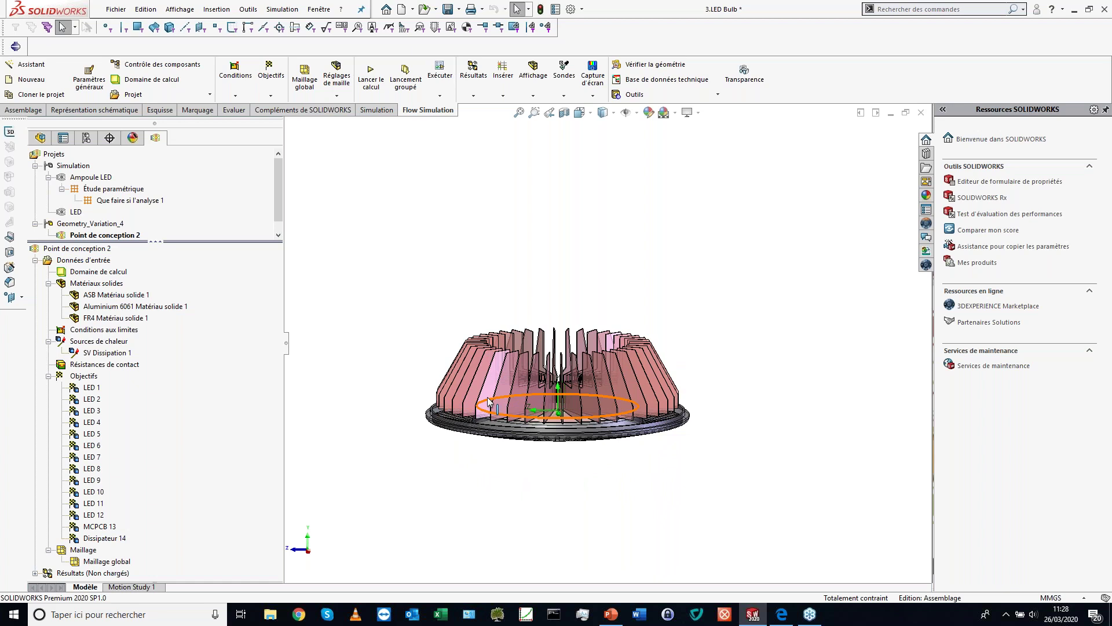
middle_click_drag(488, 400, 479, 371)
left_click(480, 374)
middle_click_drag(720, 272, 749, 316)
right_click(473, 277)
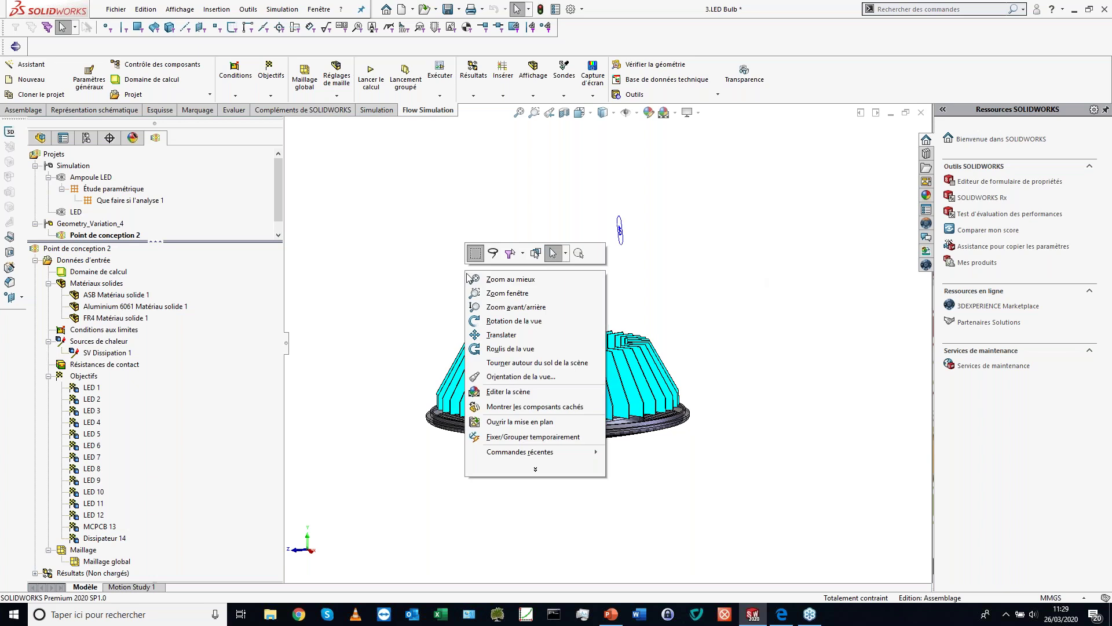
left_click(481, 407)
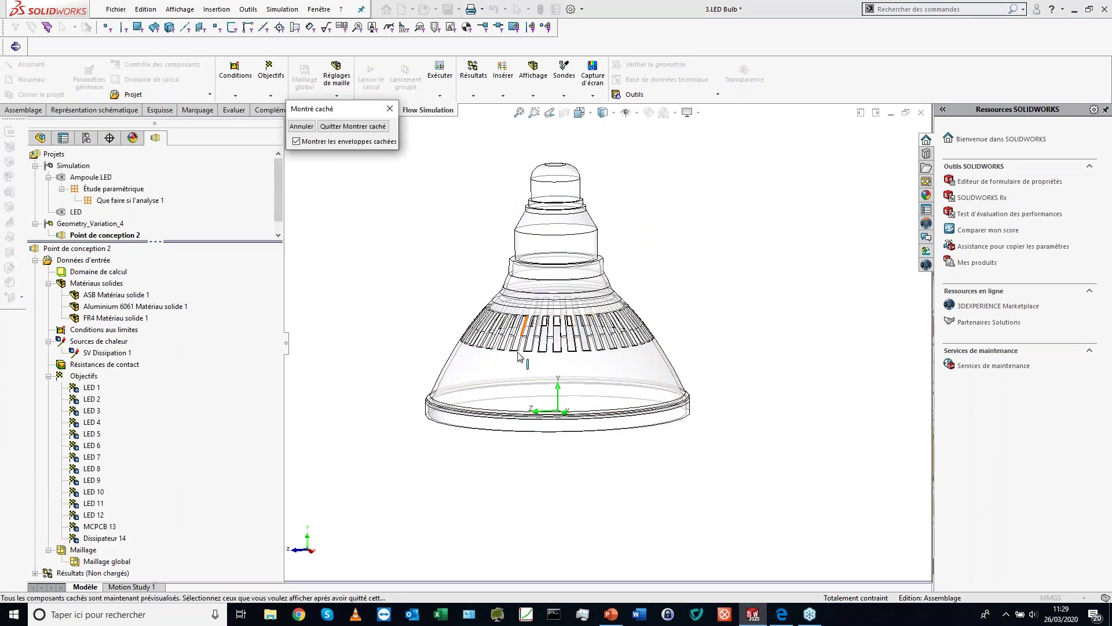
Step: Load the results of Point de conception 2 and display the velocity cut plot Plan de visualisation 1 in front view
right_click(80, 572)
left_click(111, 475)
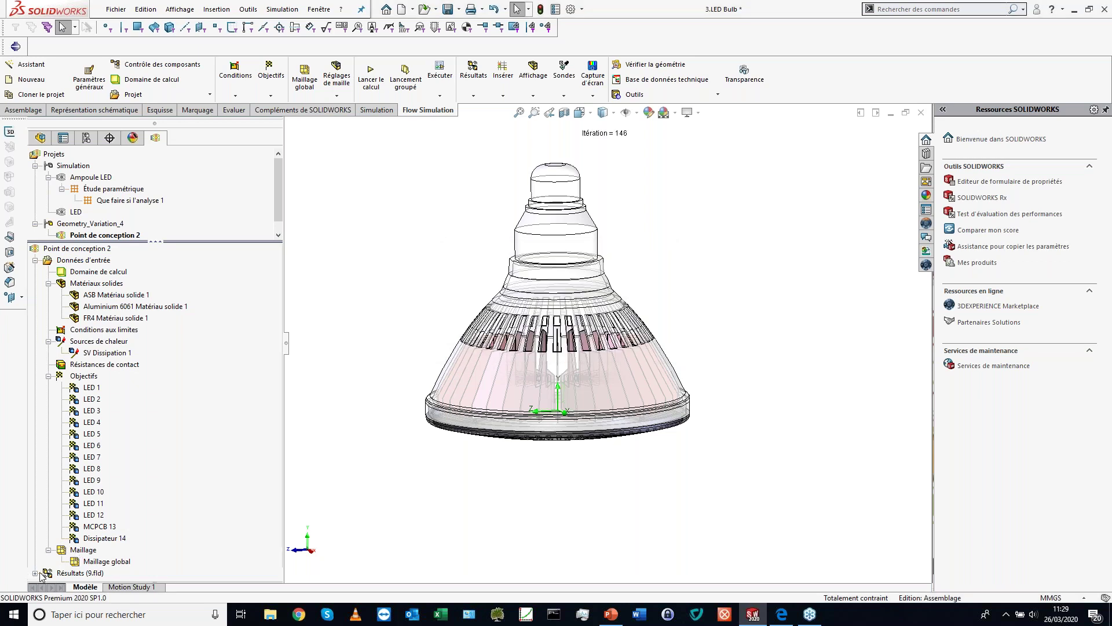
left_click(37, 573)
right_click(102, 388)
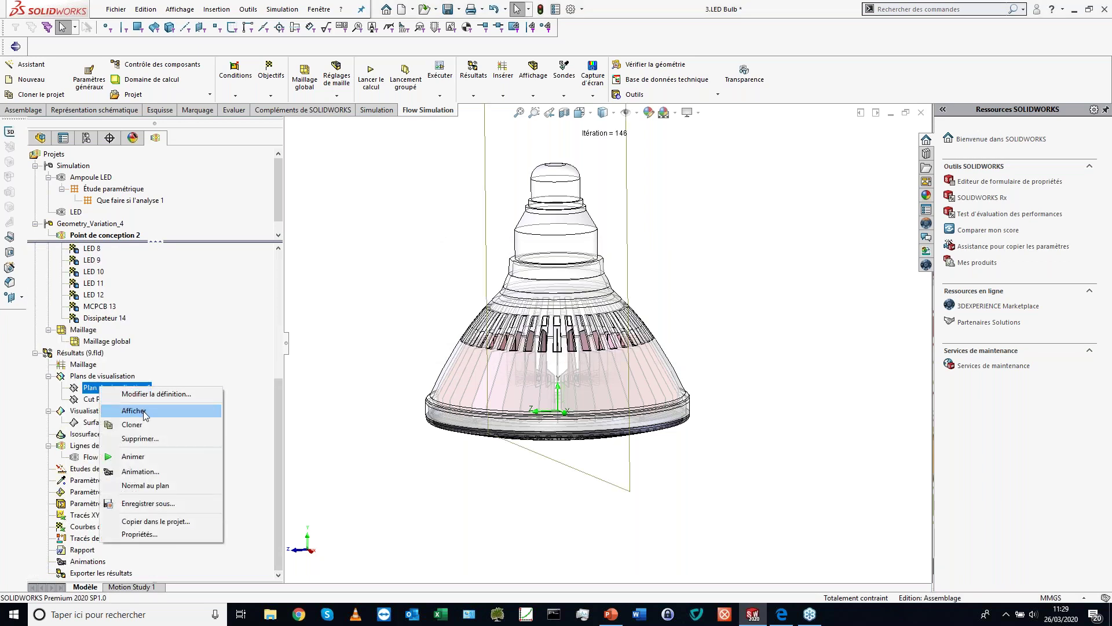
left_click(145, 411)
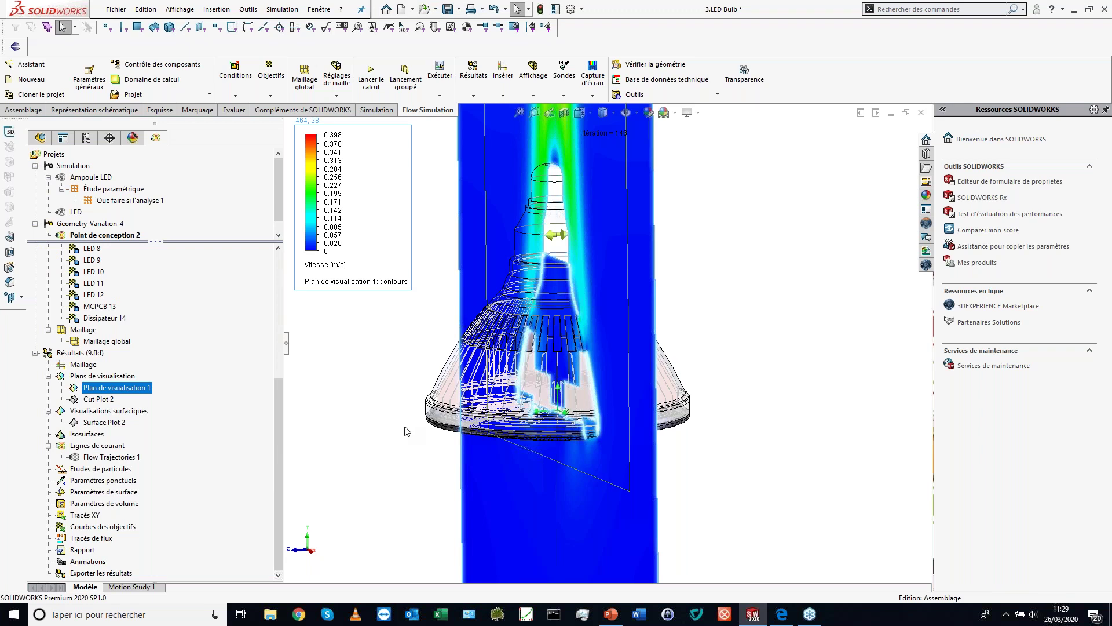
left_click(406, 428)
key("ctrl+1")
scroll(479, 303, "up", 8)
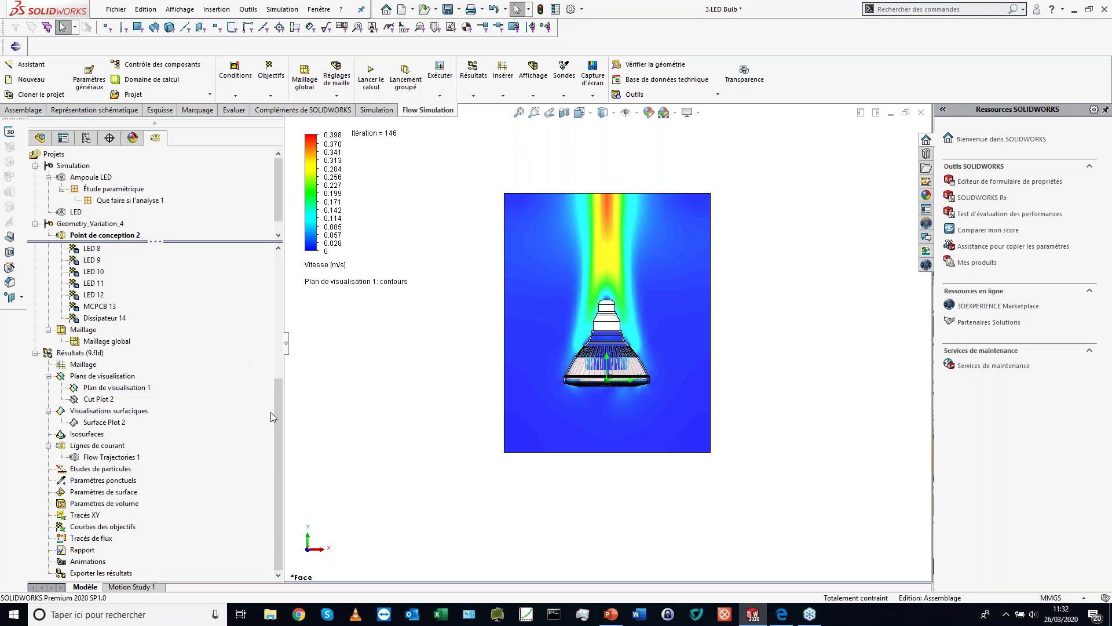
Step: Try enabling Rayonnement in the project's general settings to review its radiation options, and discard the change
scroll(280, 410, "up", 6)
left_click(69, 249)
right_click(68, 251)
left_click(69, 259)
right_click(70, 261)
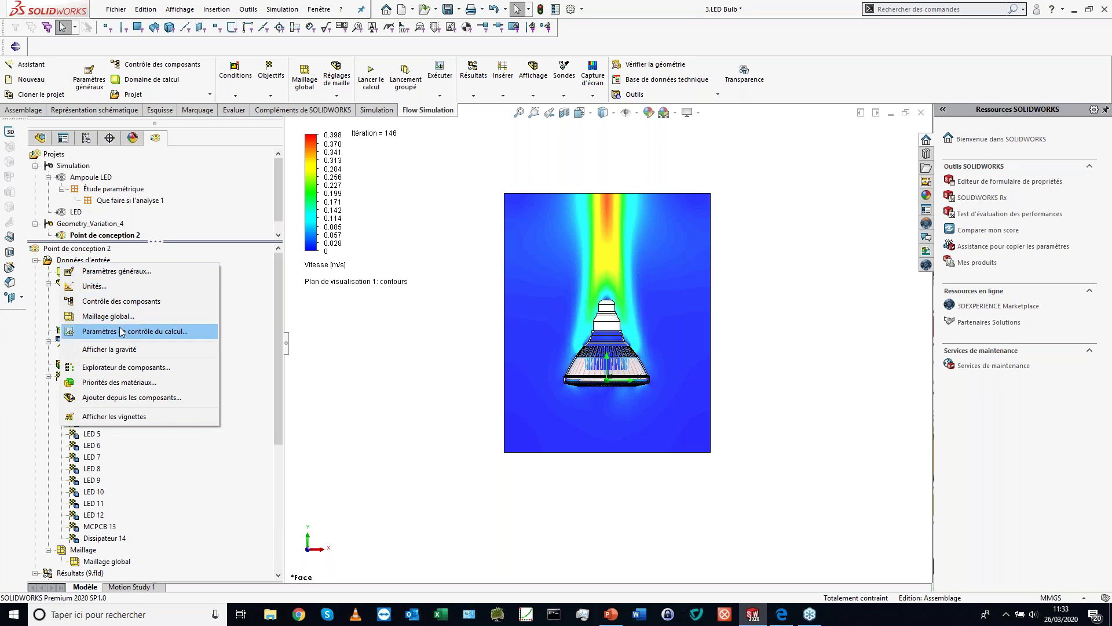
left_click(127, 274)
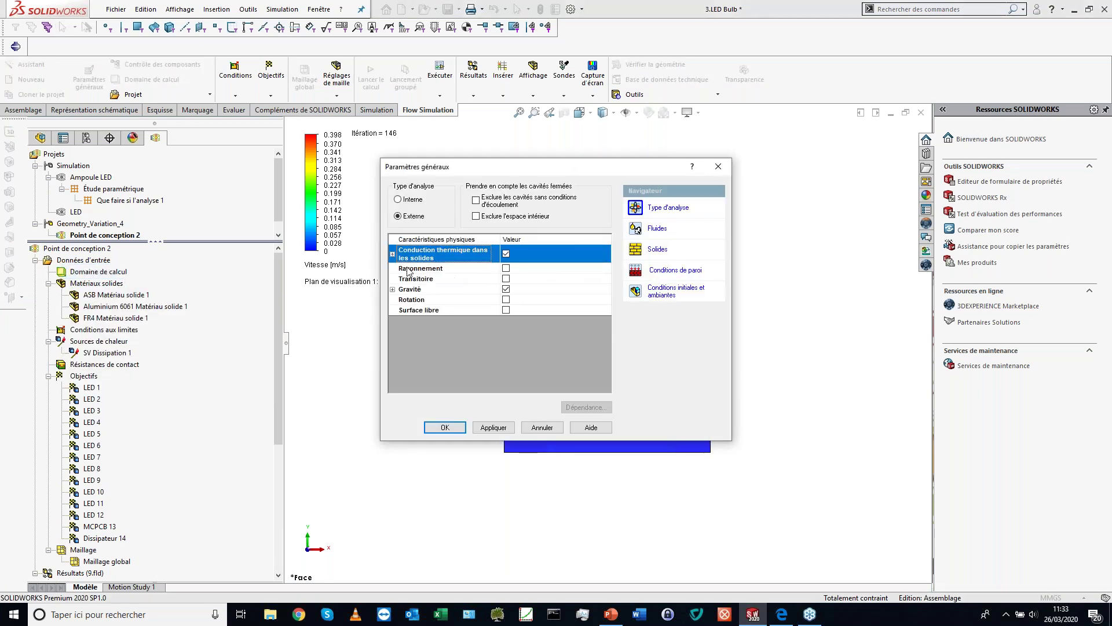
left_click(505, 269)
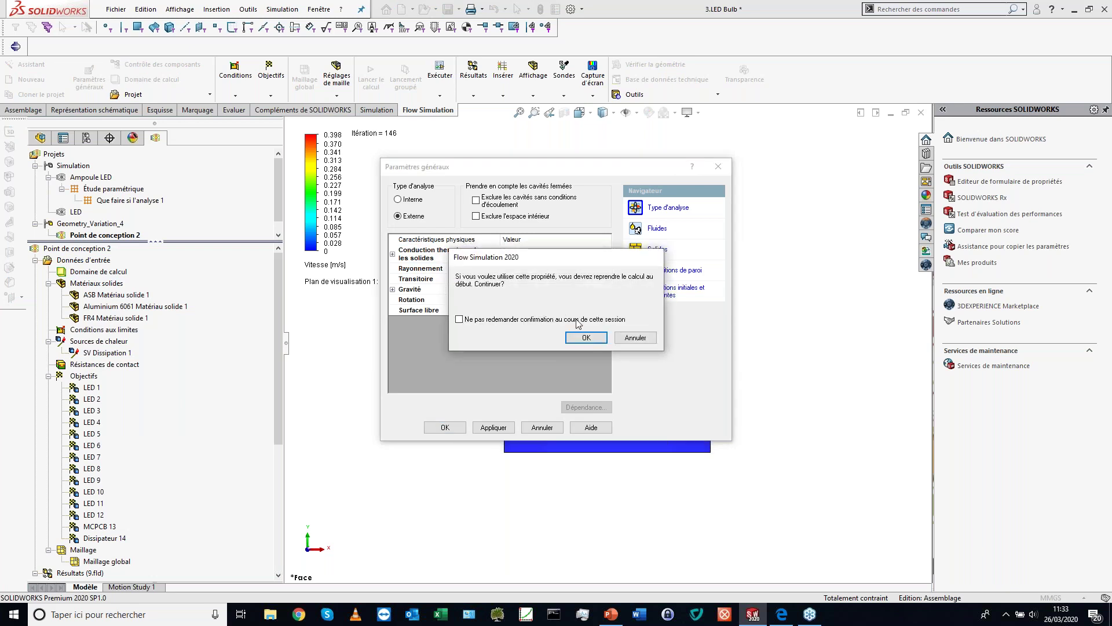
left_click(586, 337)
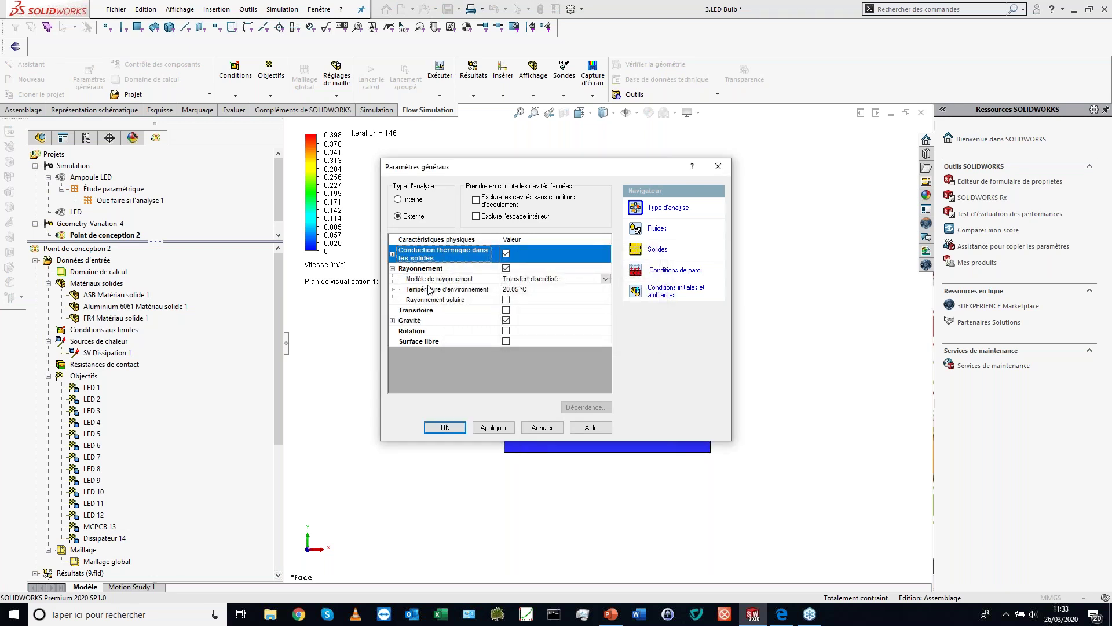
left_click(718, 167)
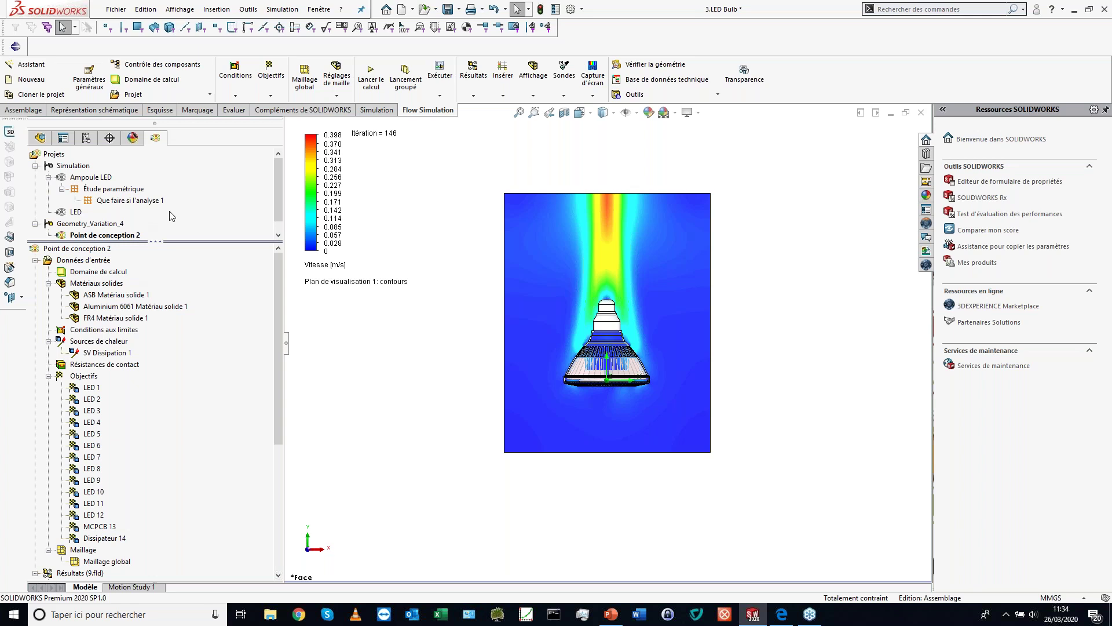
Step: Look up FloXpress among the available Xpress products without starting it
left_click(295, 110)
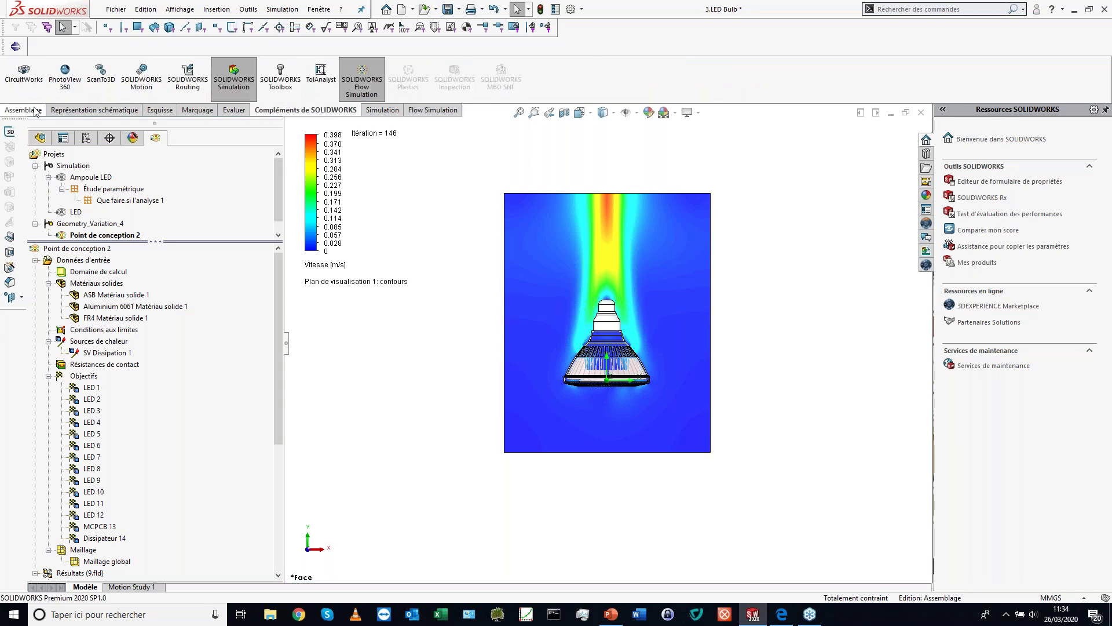
left_click(149, 110)
left_click(110, 111)
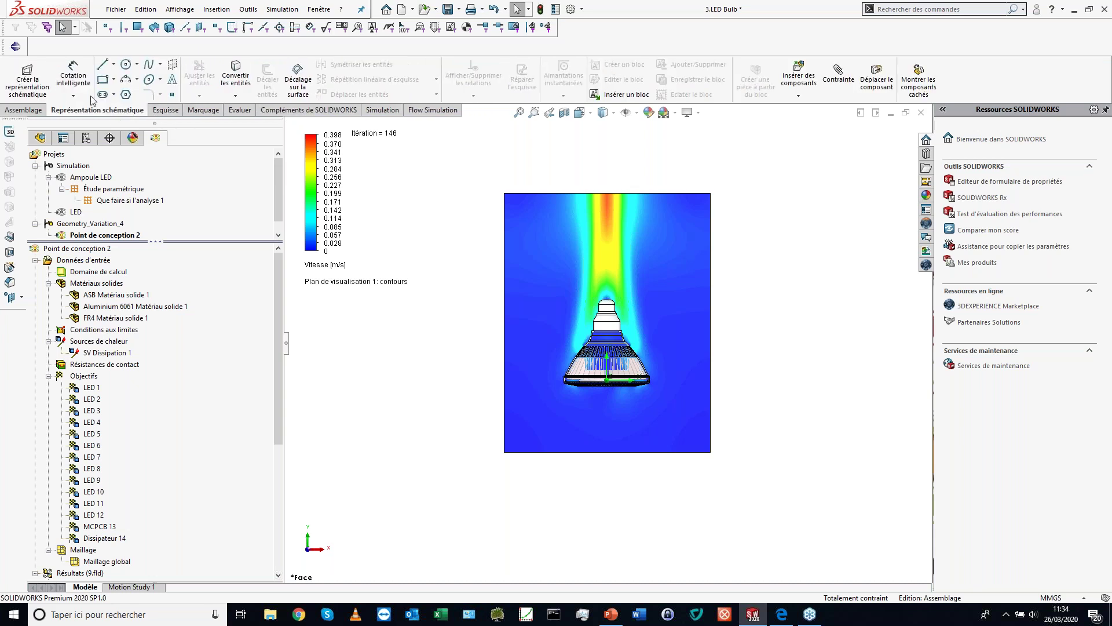
left_click(257, 10)
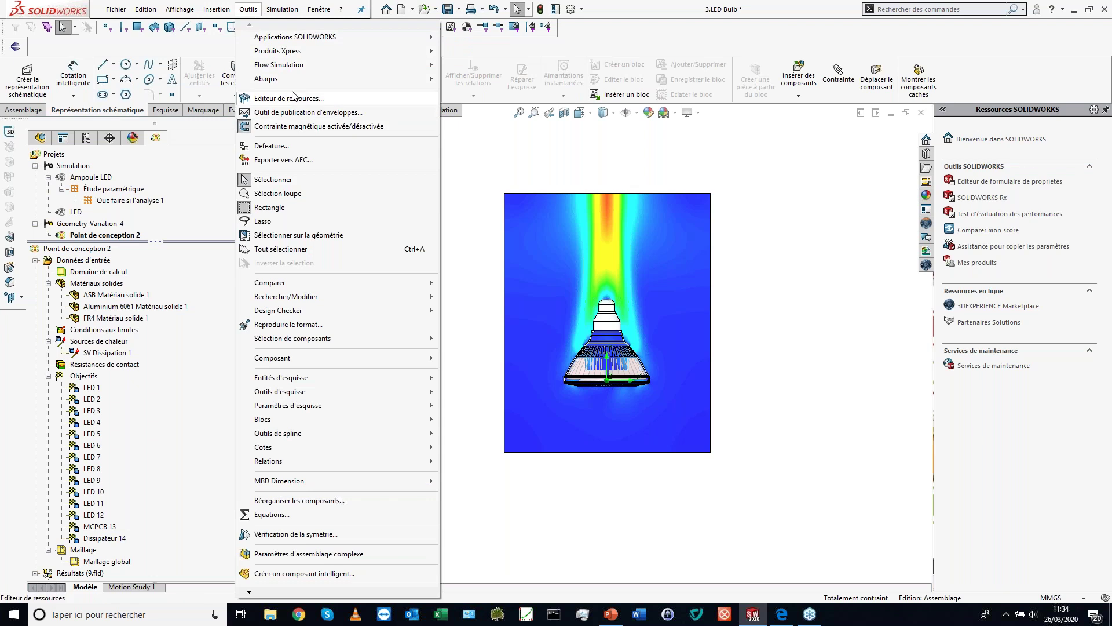
mouse_move(296, 54)
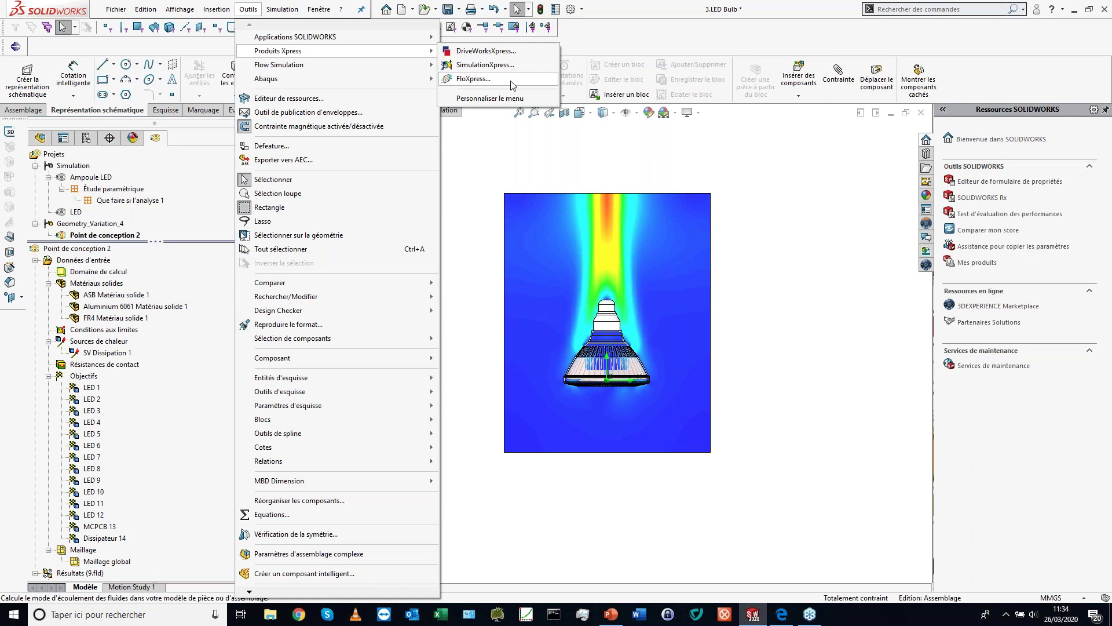
left_click(496, 143)
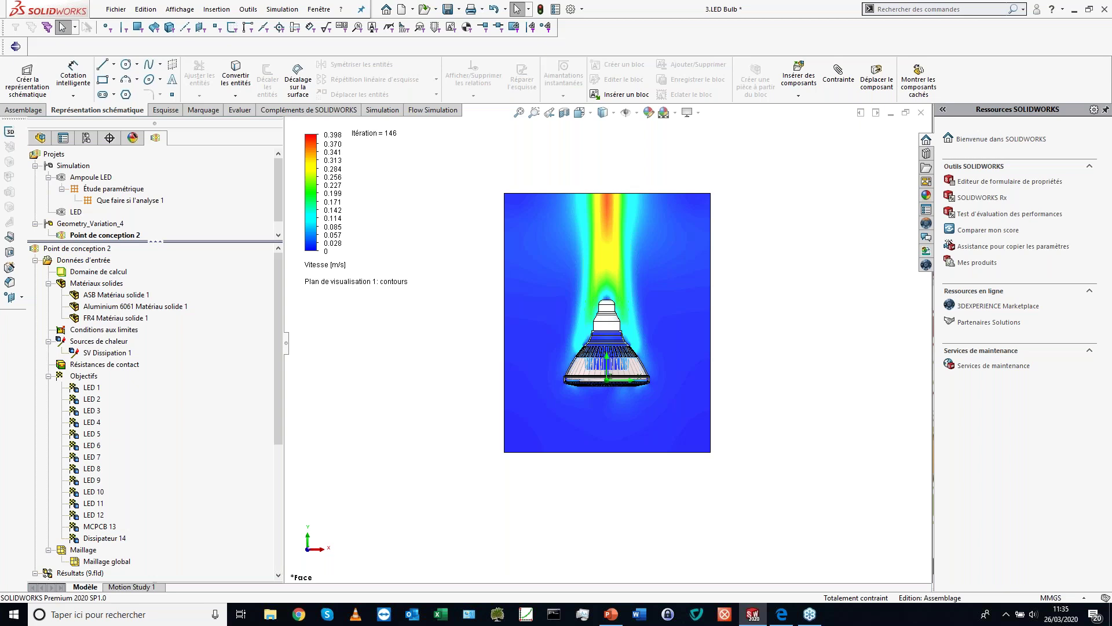
Step: Switch the cut plot's parameter to Température and examine the temperature distribution around the bulb in front view
left_click(342, 267)
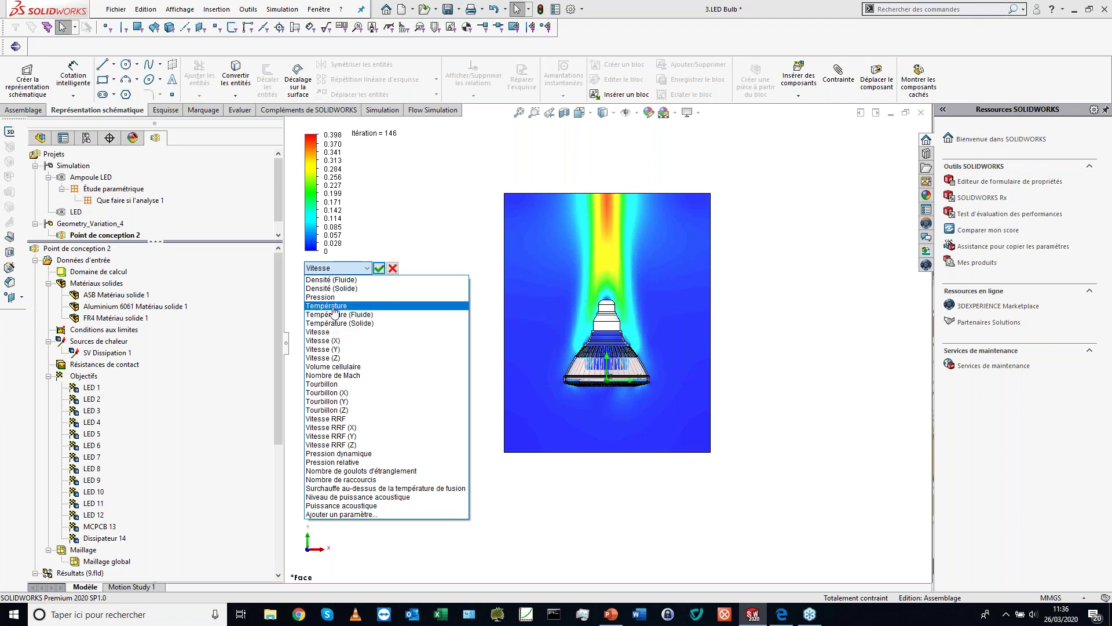
left_click(333, 307)
left_click(379, 268)
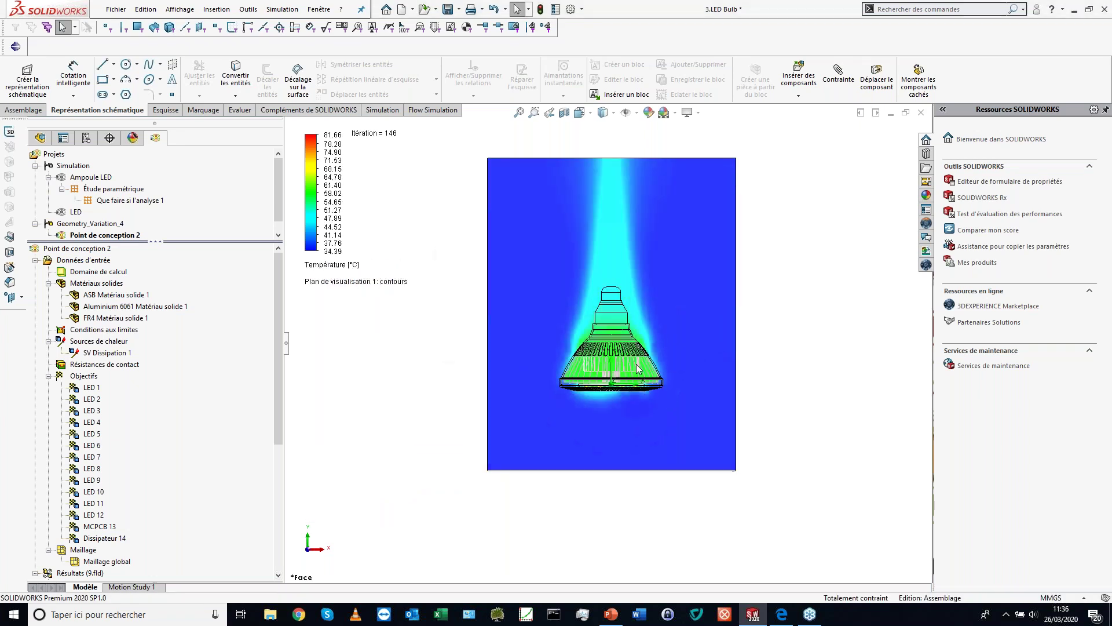
scroll(638, 369, "down", 7)
scroll(520, 317, "up", 2)
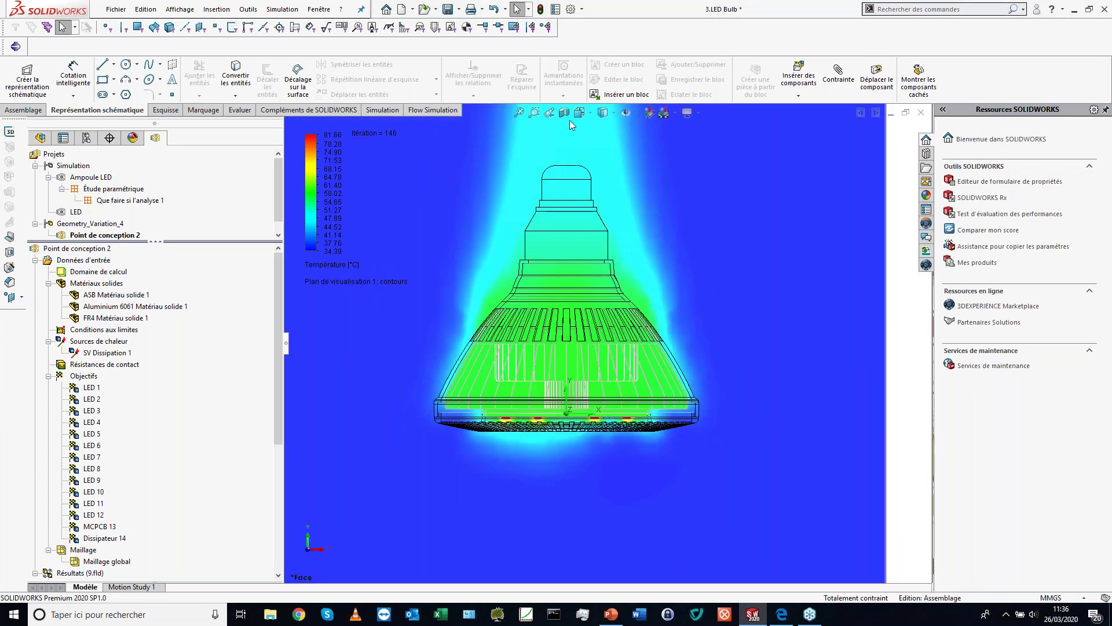
mouse_move(507, 365)
middle_mouse_down()
mouse_move(620, 363)
mouse_move(505, 342)
middle_mouse_up()
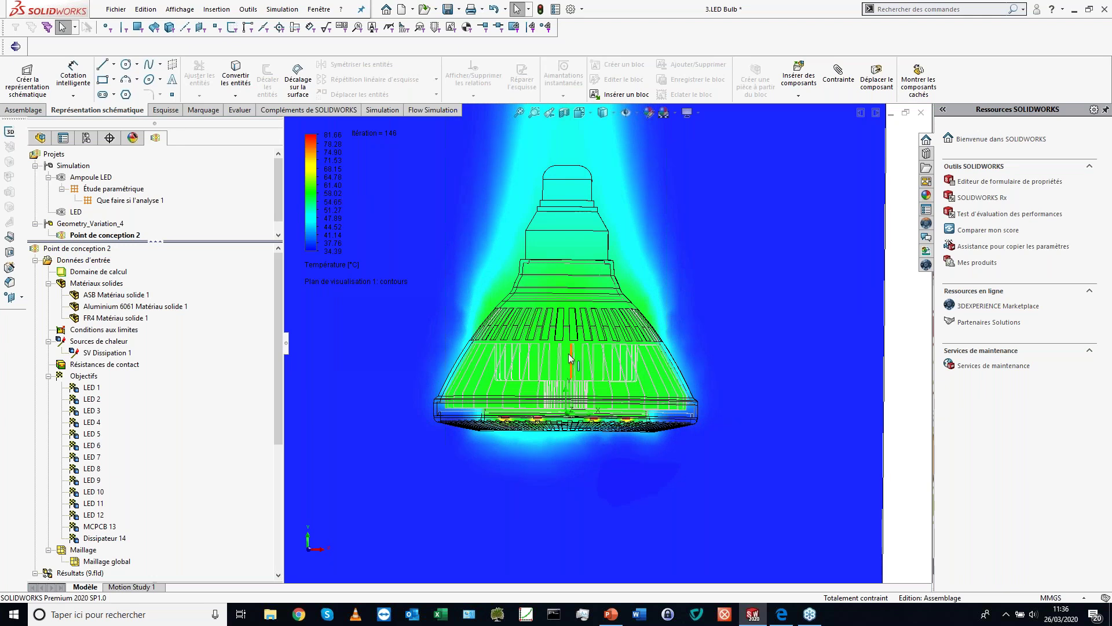
mouse_move(570, 358)
middle_mouse_down()
mouse_move(656, 369)
mouse_move(562, 358)
middle_mouse_up()
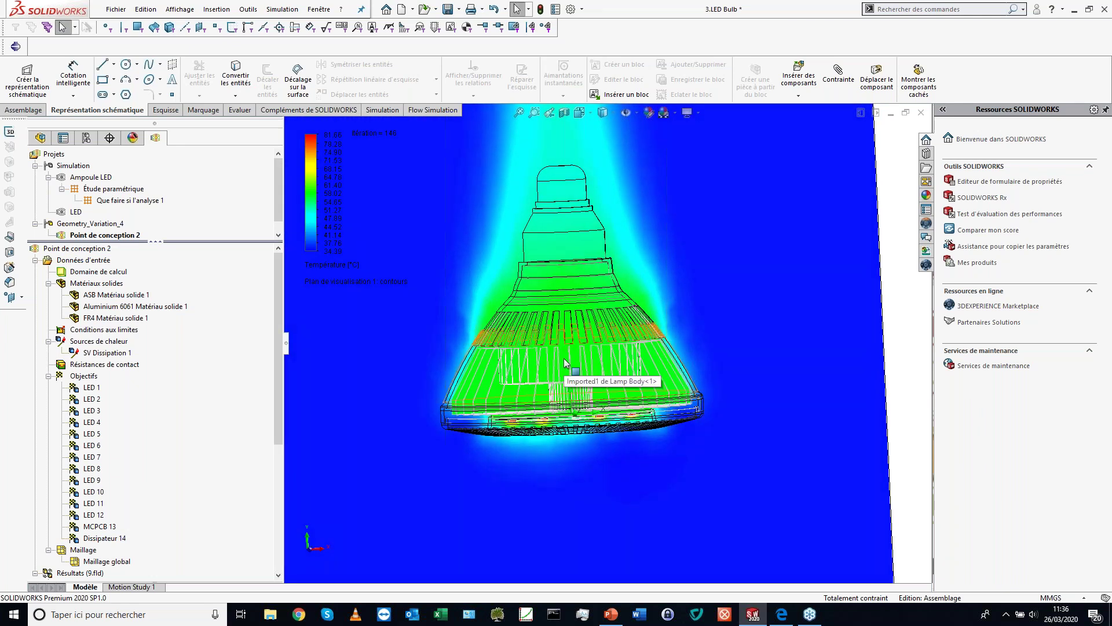
key("ctrl+1")
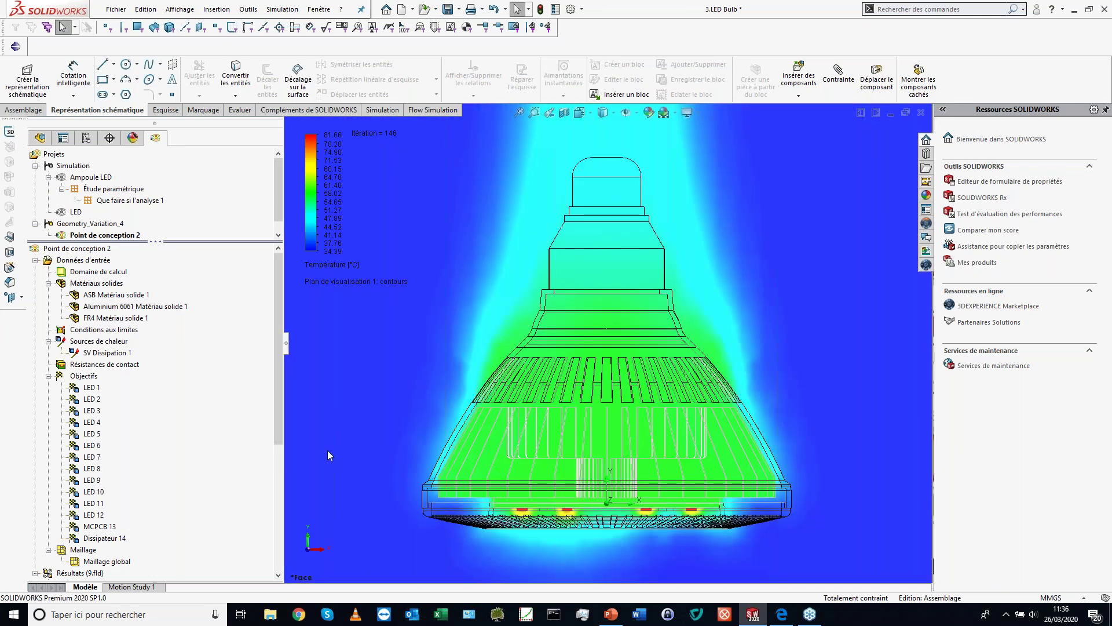